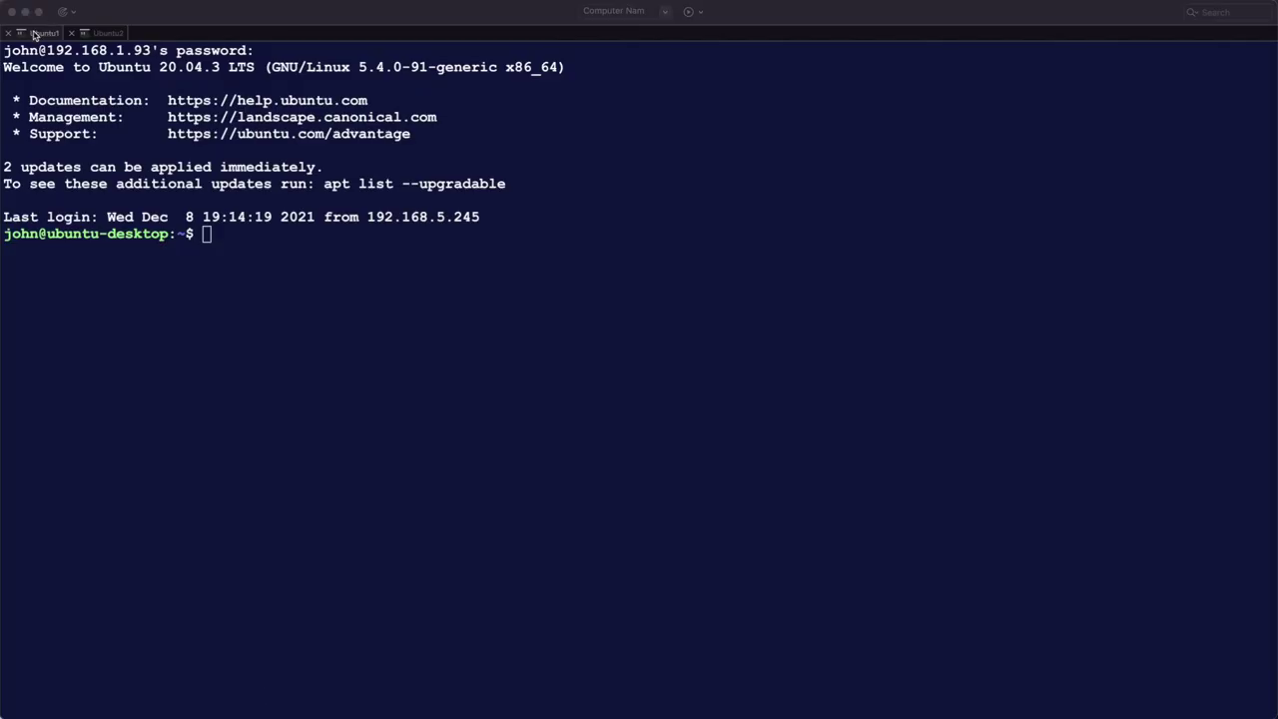
# - Run sudo certbot certonly with --manual, --agree-tos, --manual-public-ip-logging-ok and the contact e-mail for domain captiveportal-login.schaap.co.nl, entering the sudo password
pyautogui.click(99, 33)
pyautogui.click(45, 33)
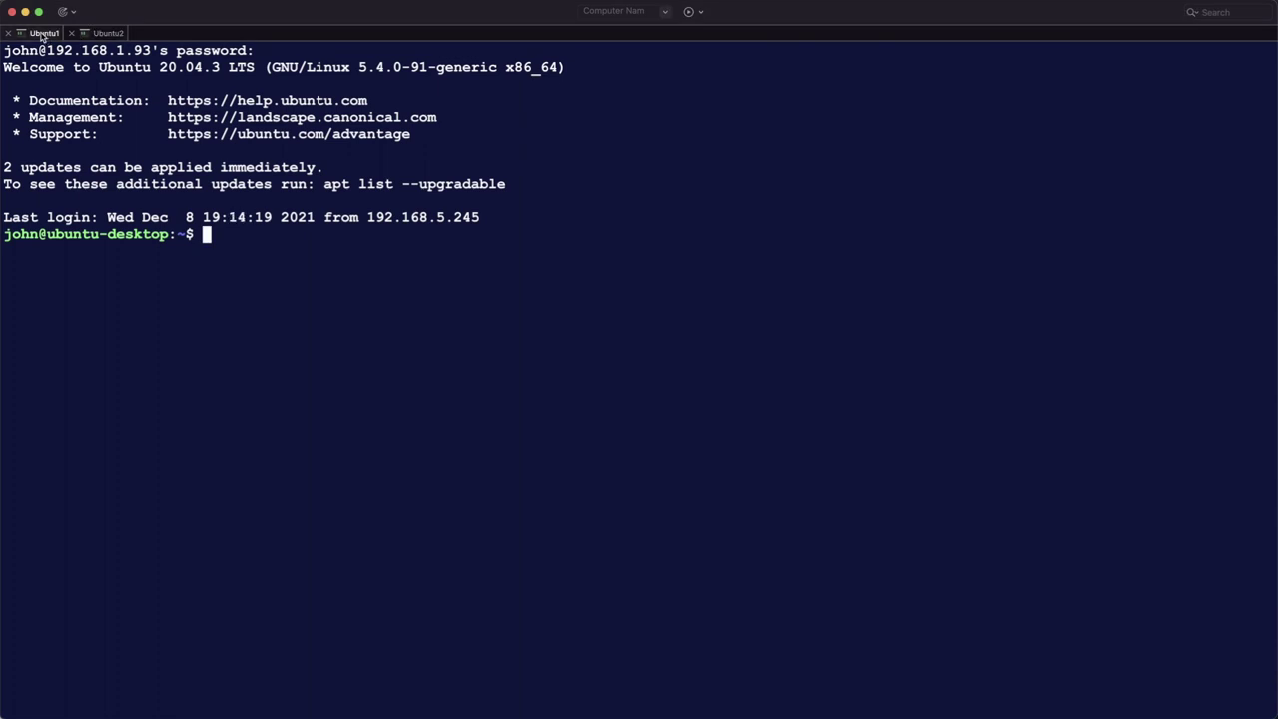
pyautogui.press('super+v')
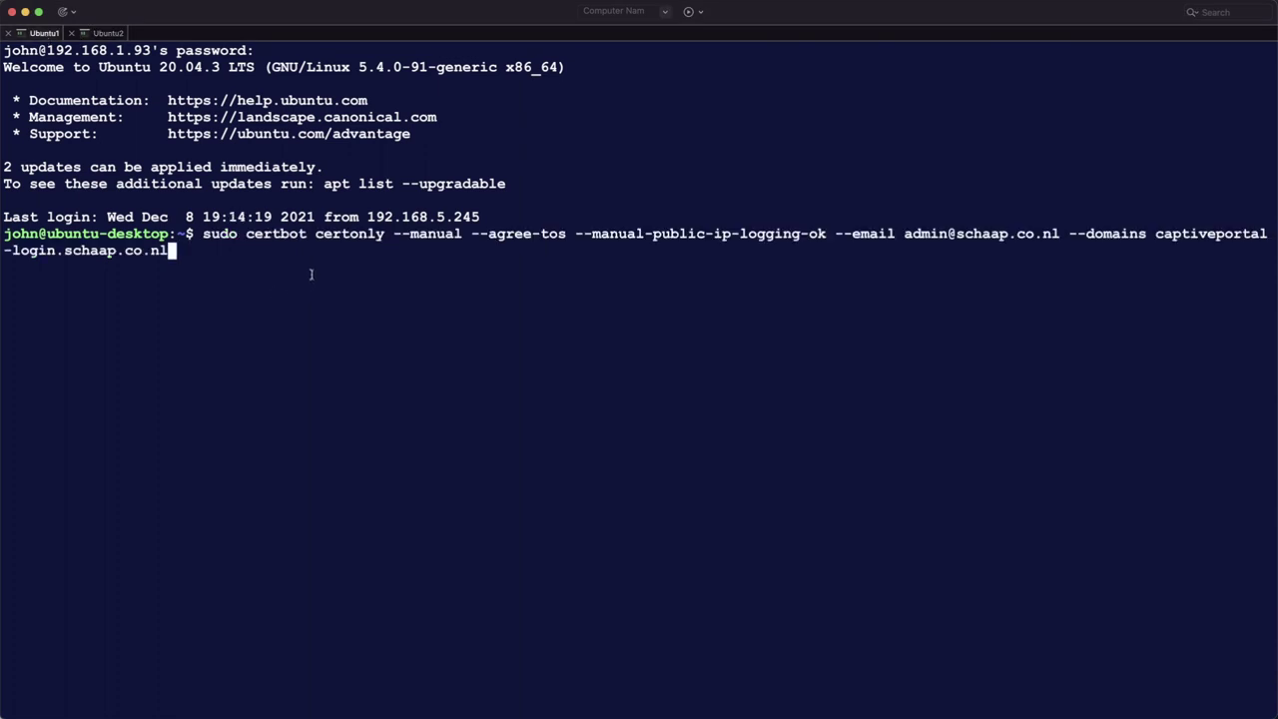
pyautogui.press('Return')
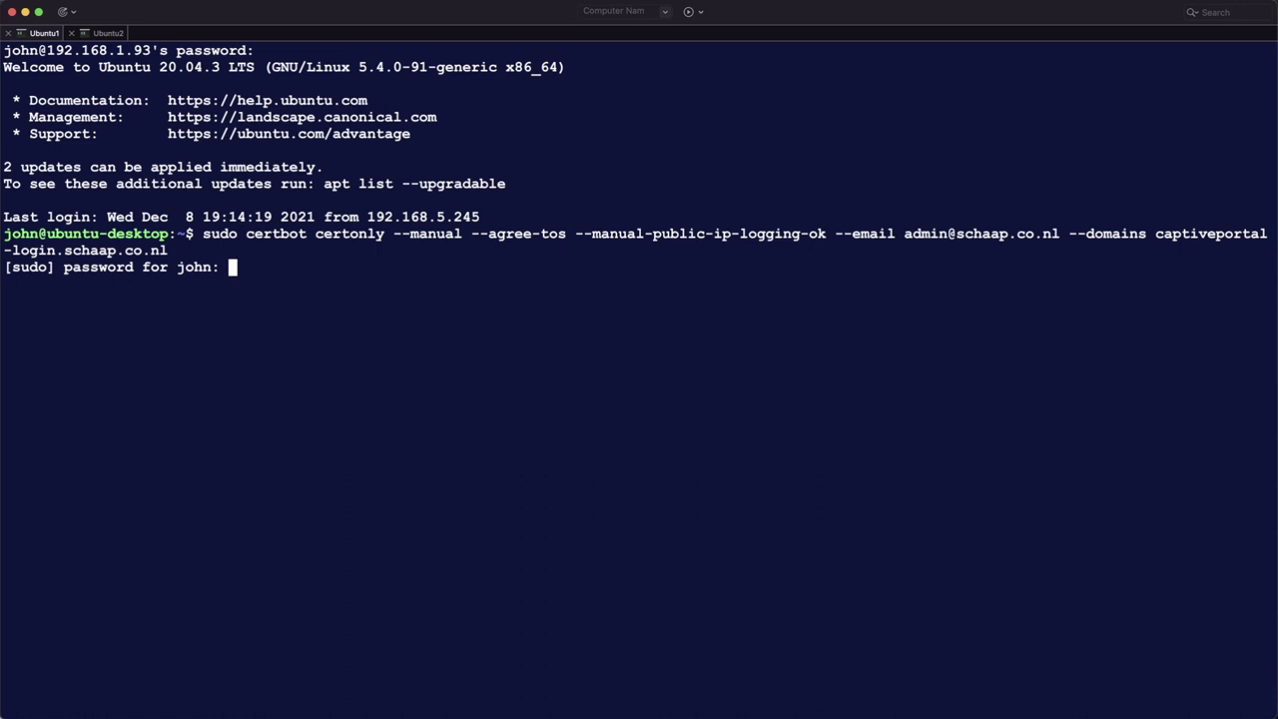
pyautogui.press('Return')
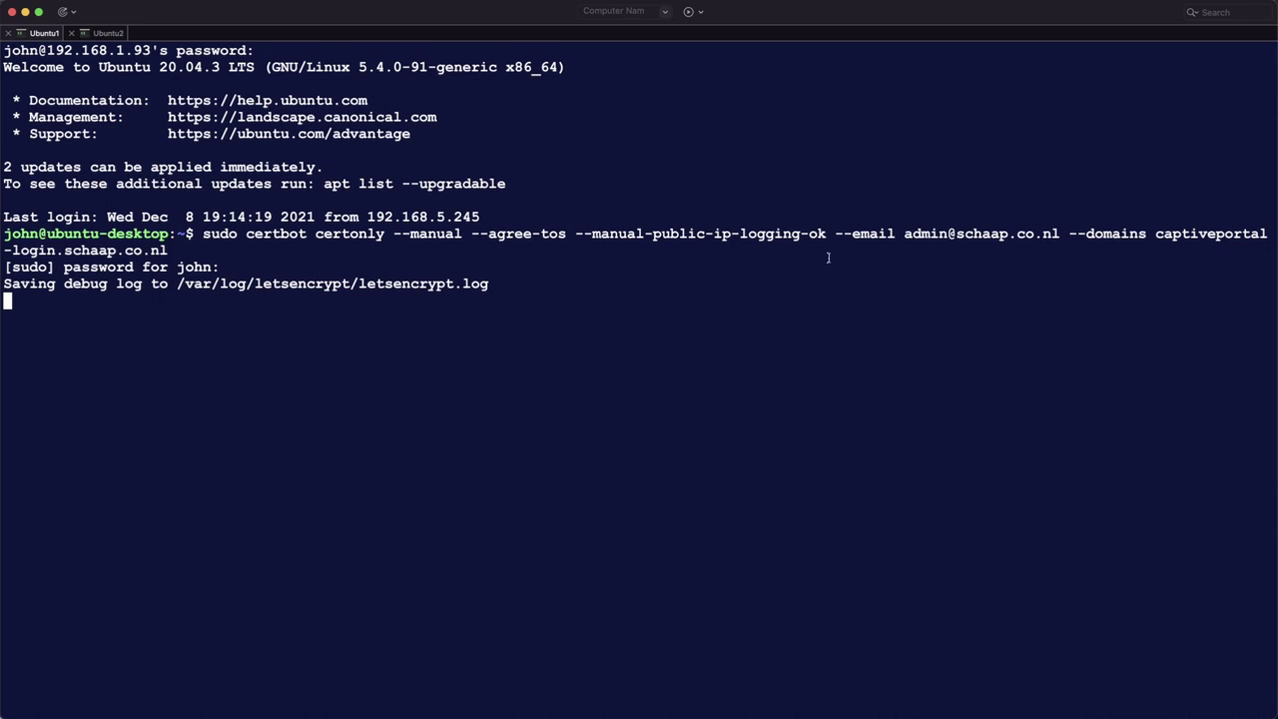
pyautogui.press('super+Tab')
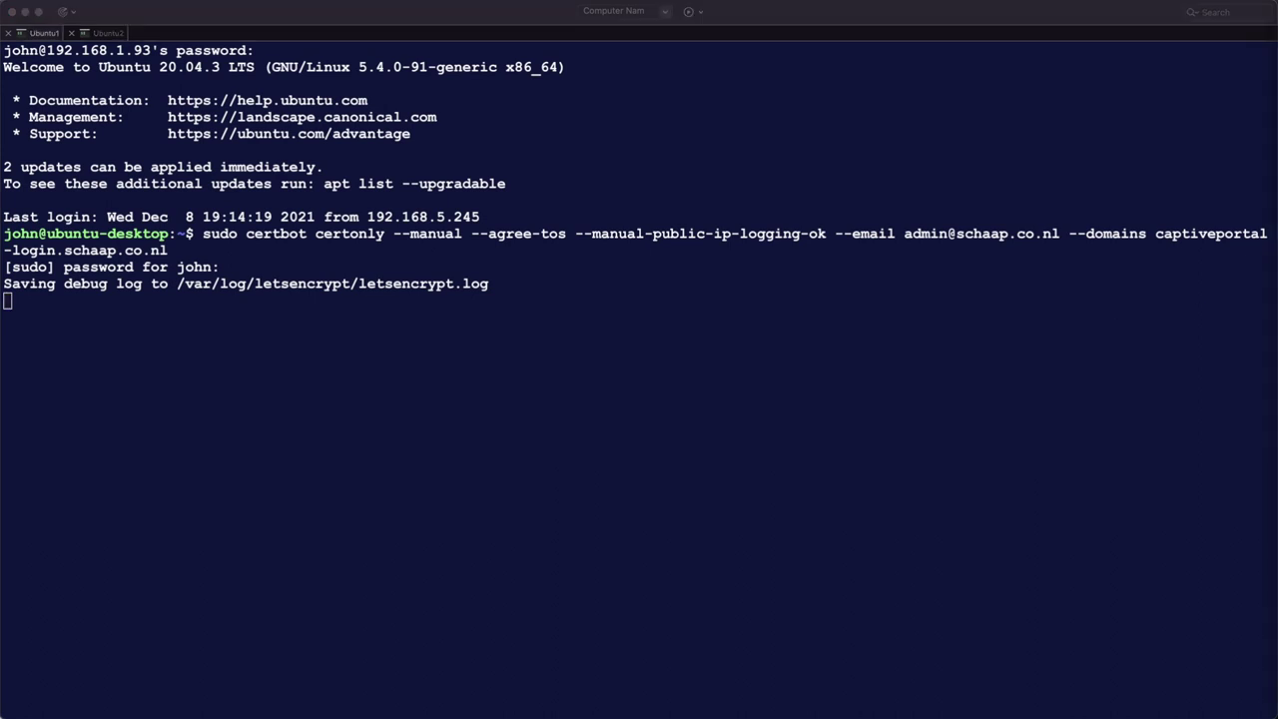
# - In the Ubuntu2 session, change to /var/www/html/.well-known/acme-challenge and list all its files in long format
pyautogui.click(97, 34)
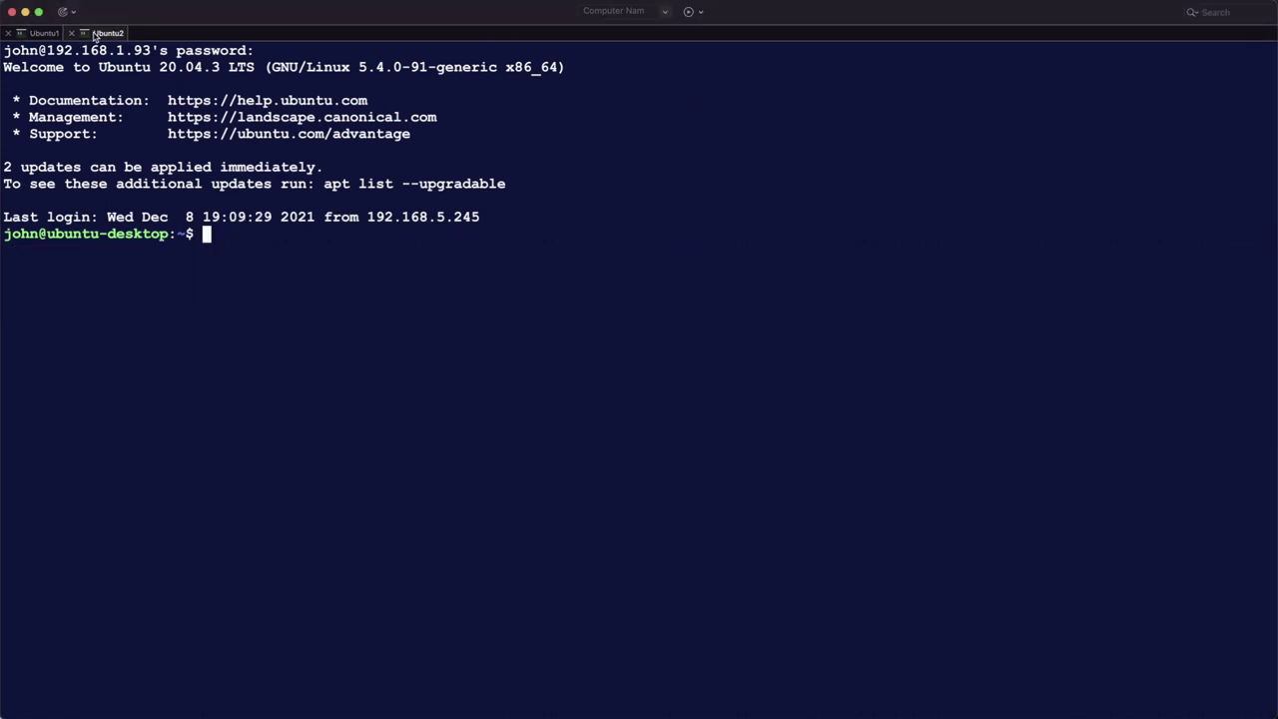
pyautogui.write('cd')
pyautogui.write('/var/www/html/.well-known/acme-challenge')
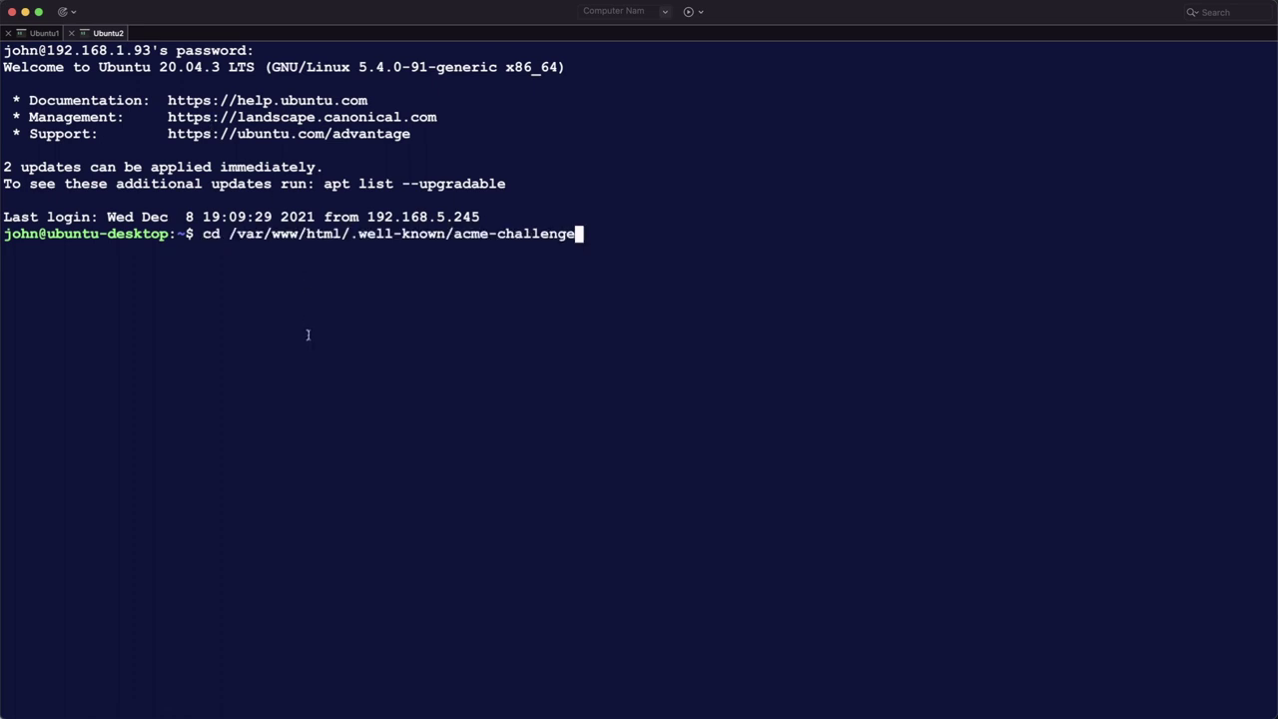
pyautogui.press('Return')
pyautogui.write('ls -al')
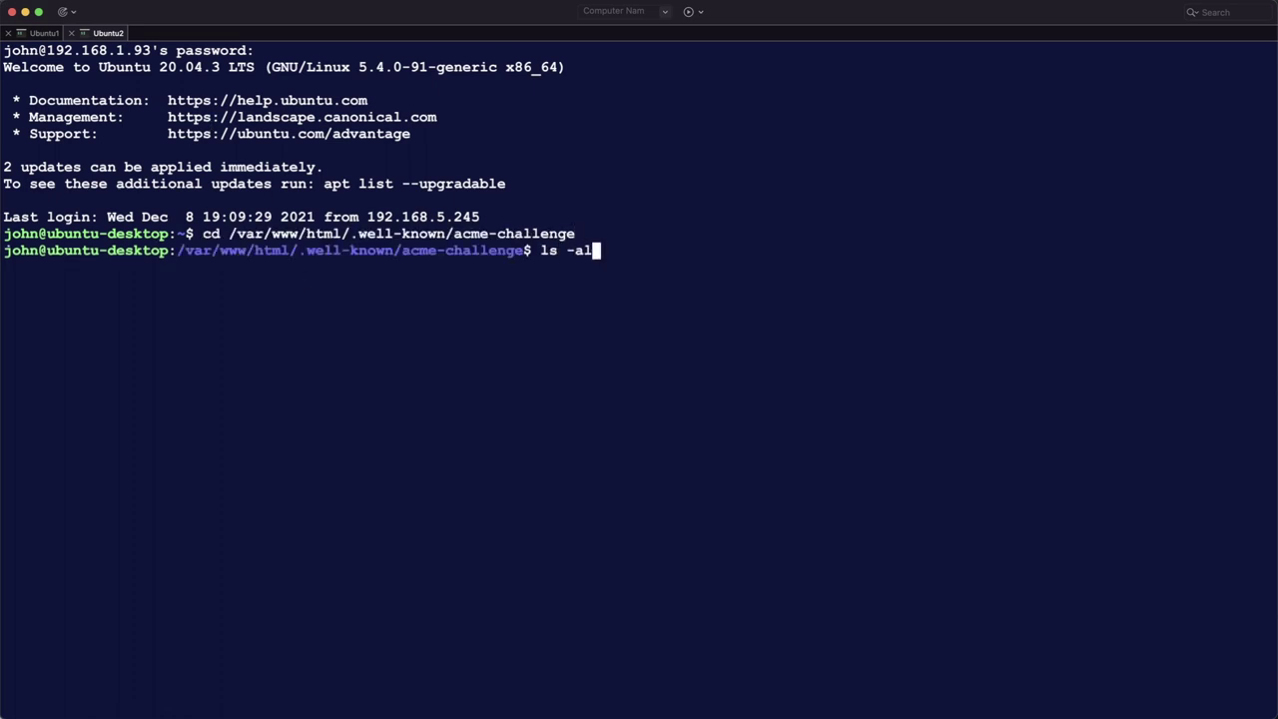
pyautogui.press('Return')
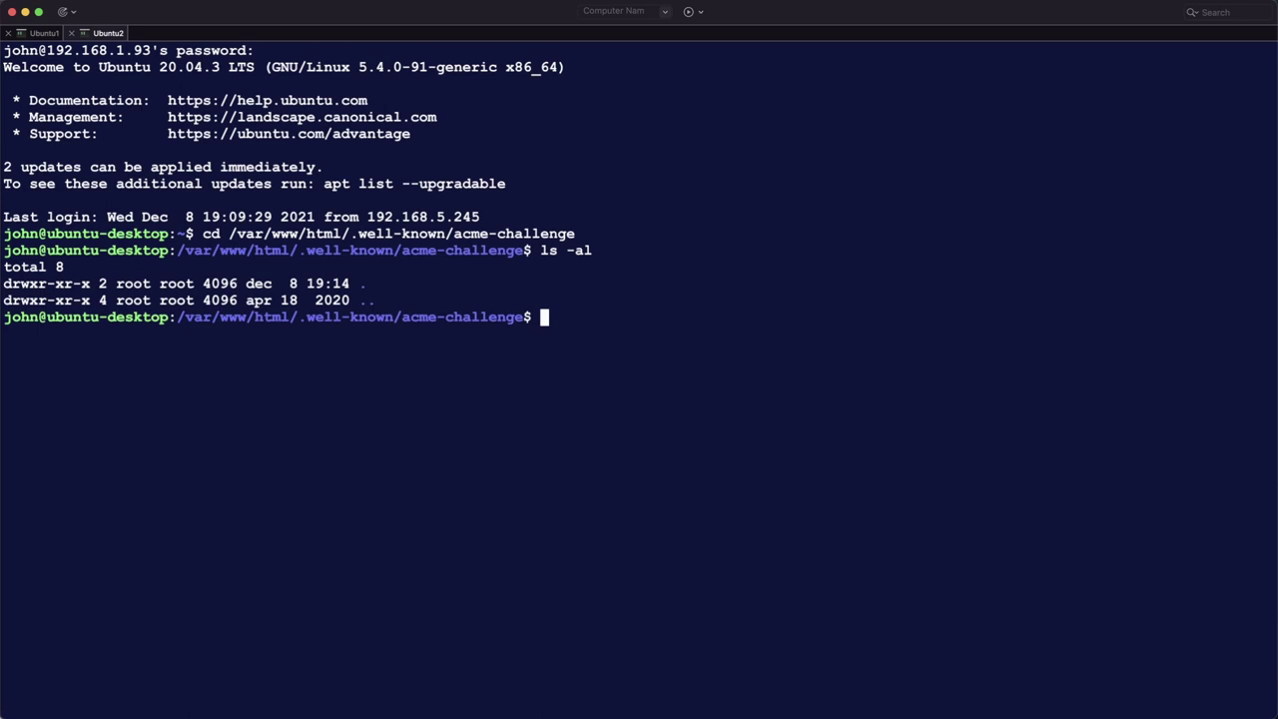
# - Copy certbot's challenge data from Ubuntu1 and start a printf "%s" command with that token and an output redirect in Ubuntu2
pyautogui.click(42, 33)
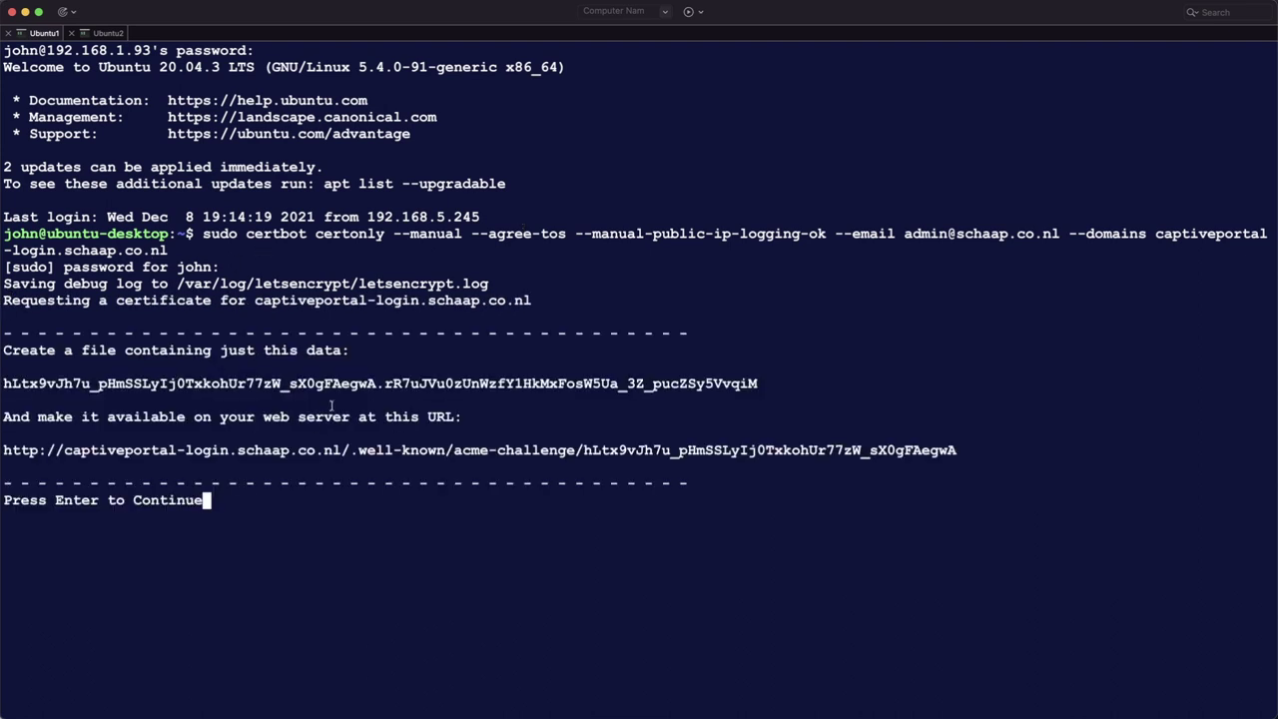
pyautogui.doubleClick(352, 382)
pyautogui.press('super+c')
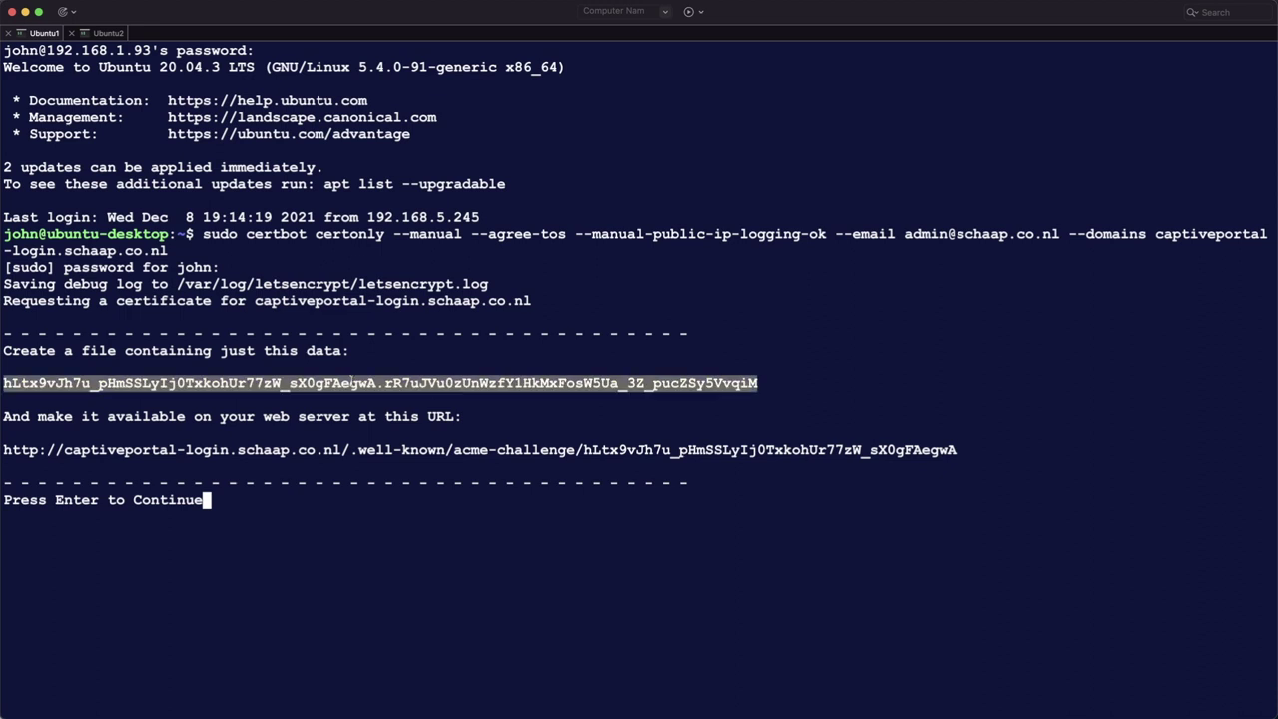
pyautogui.click(100, 34)
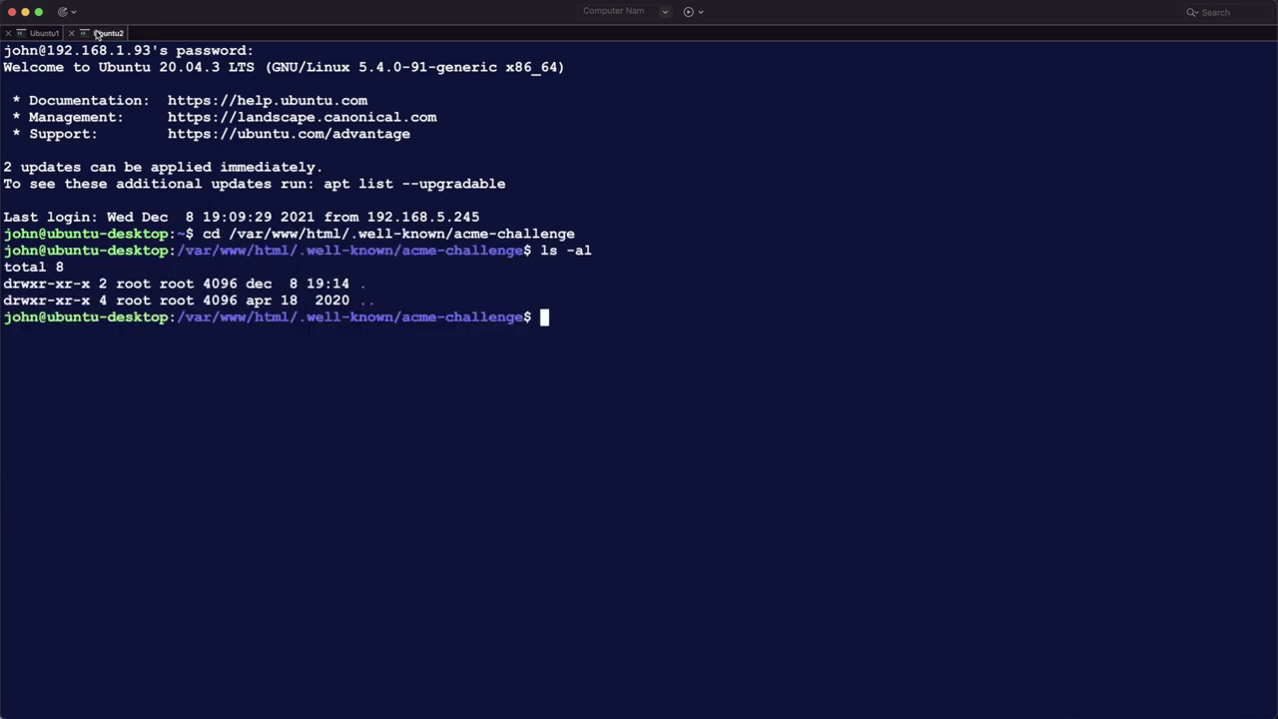
pyautogui.write('printf "%s"')
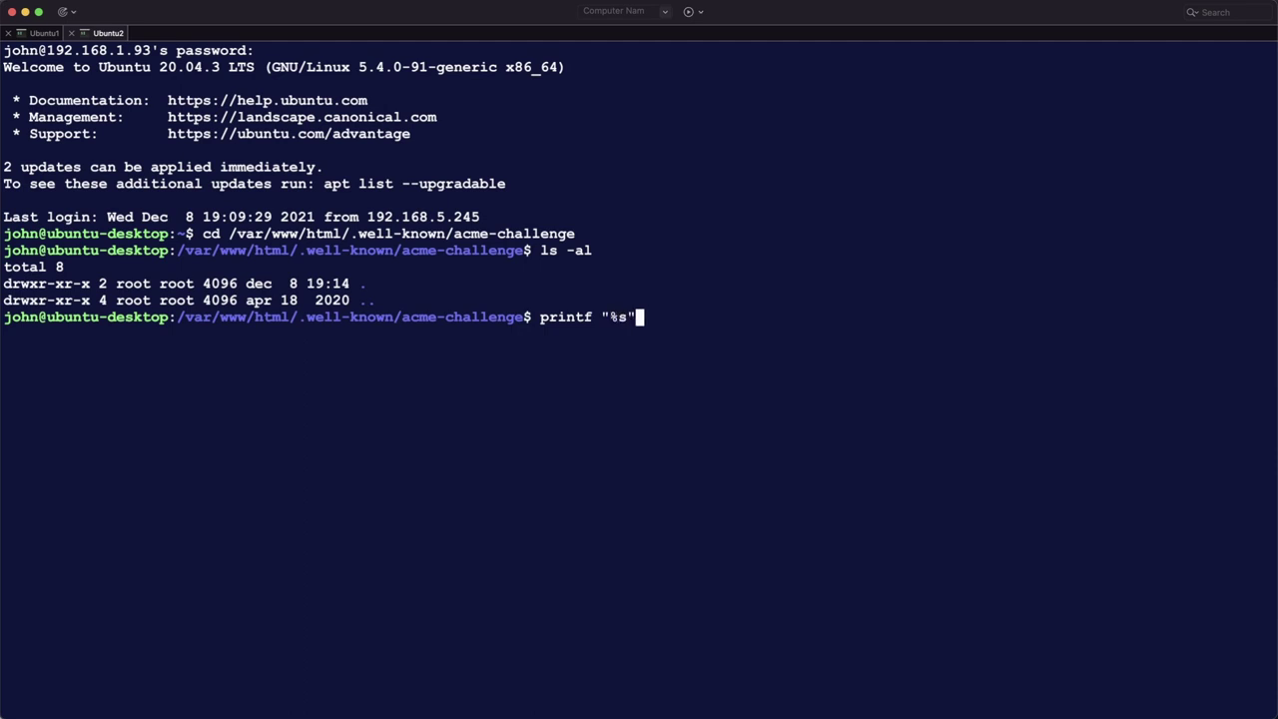
pyautogui.press('super+v')
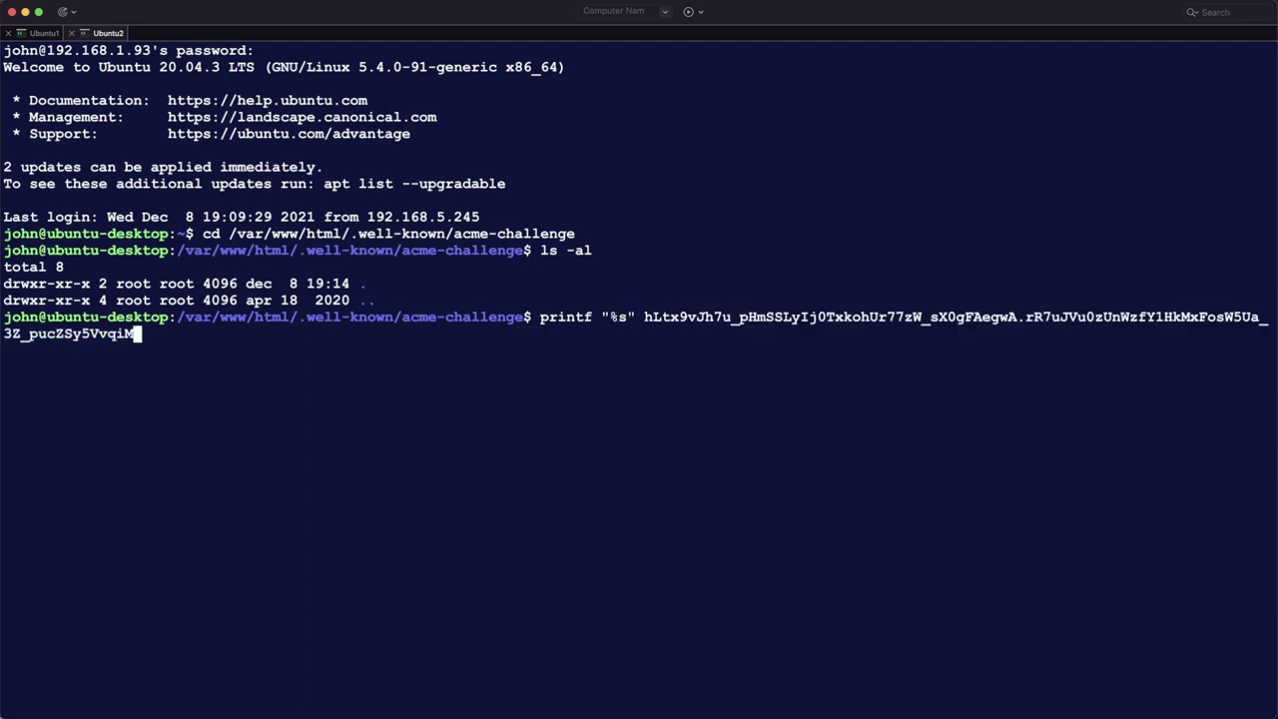
pyautogui.write('>')
# - Use the challenge token at the end of certbot's URL as the redirect's file name and try to write the file
pyautogui.press('super+shift+bracketleft')
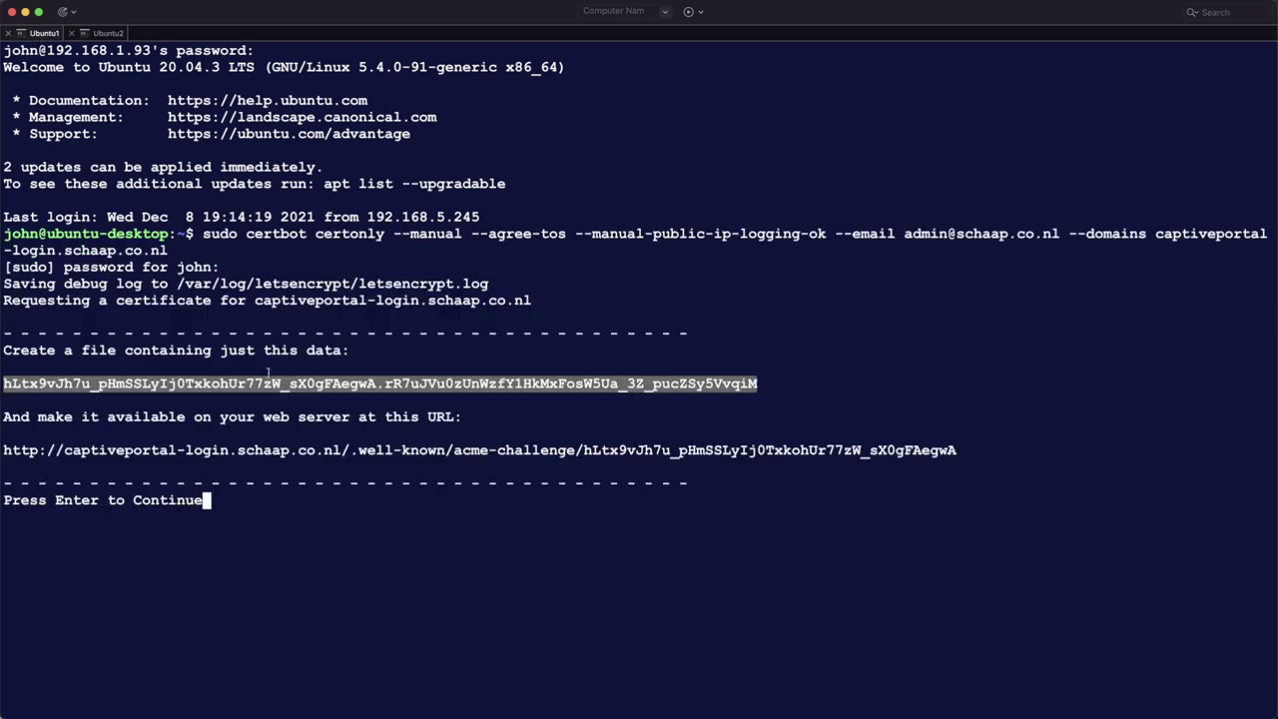
pyautogui.moveTo(583, 450); pyautogui.dragTo(956, 450)
pyautogui.press('super+c')
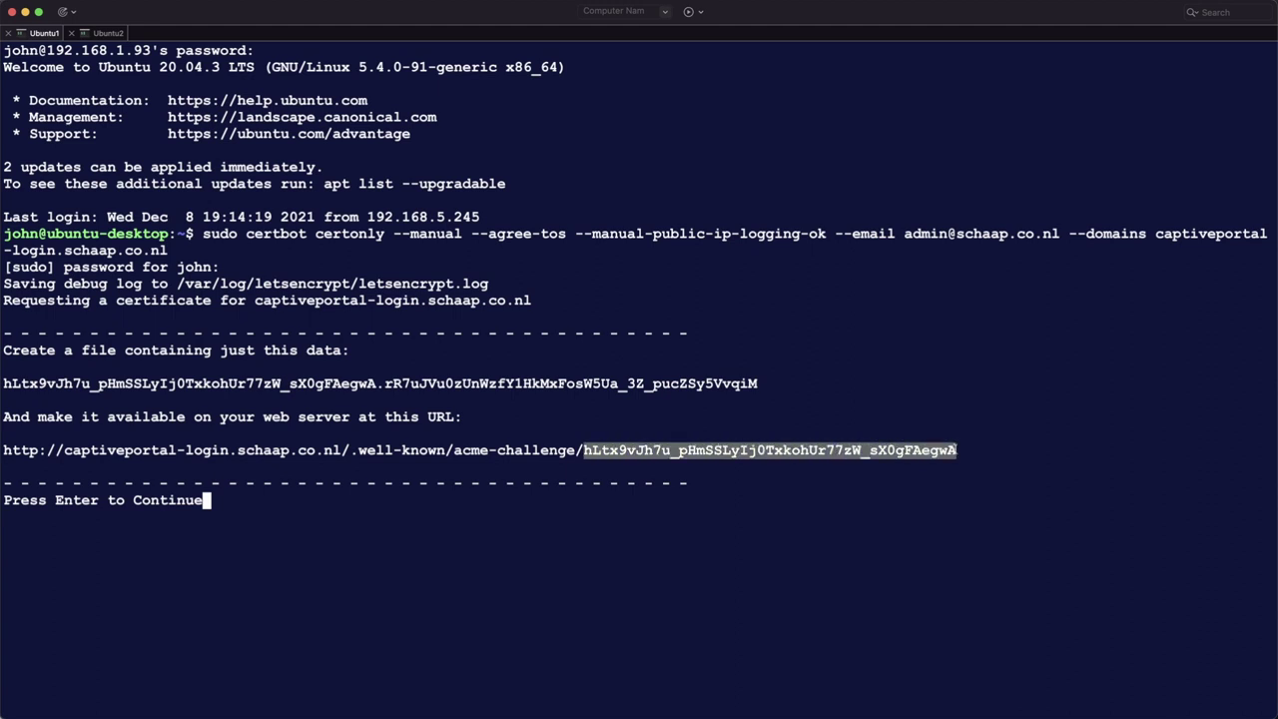
pyautogui.click(100, 33)
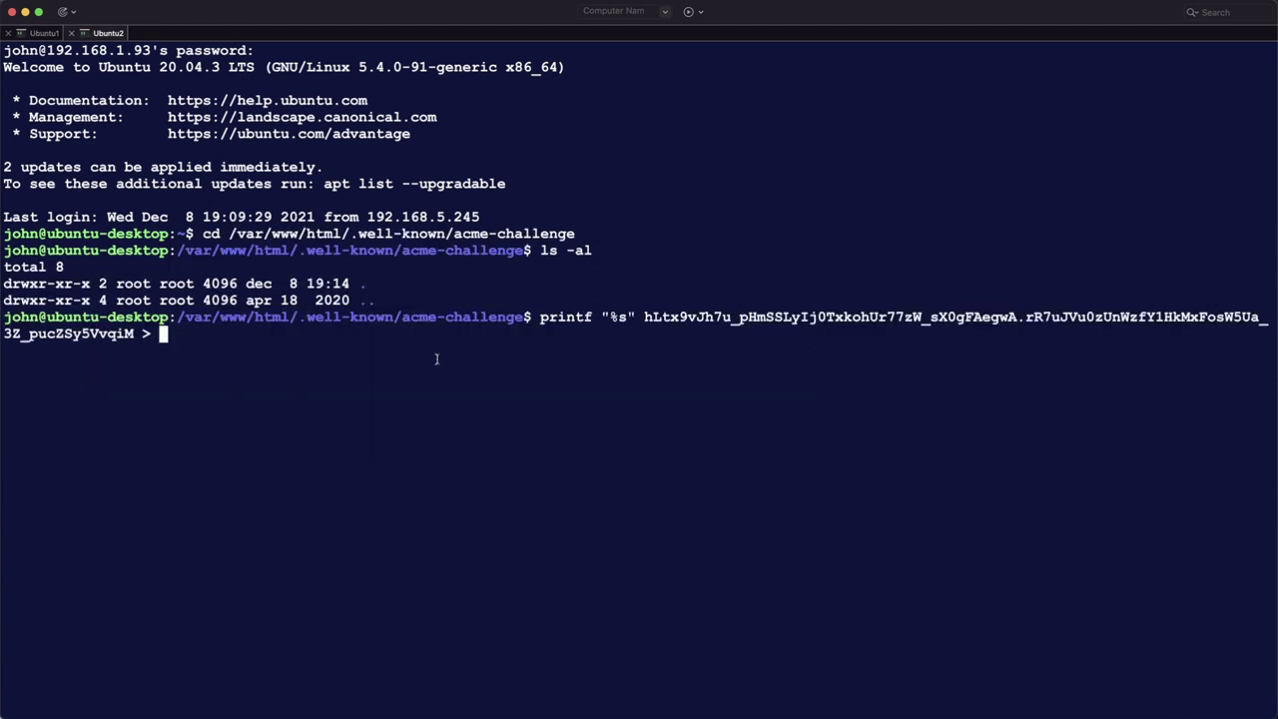
pyautogui.press('super+v')
pyautogui.press('Return')
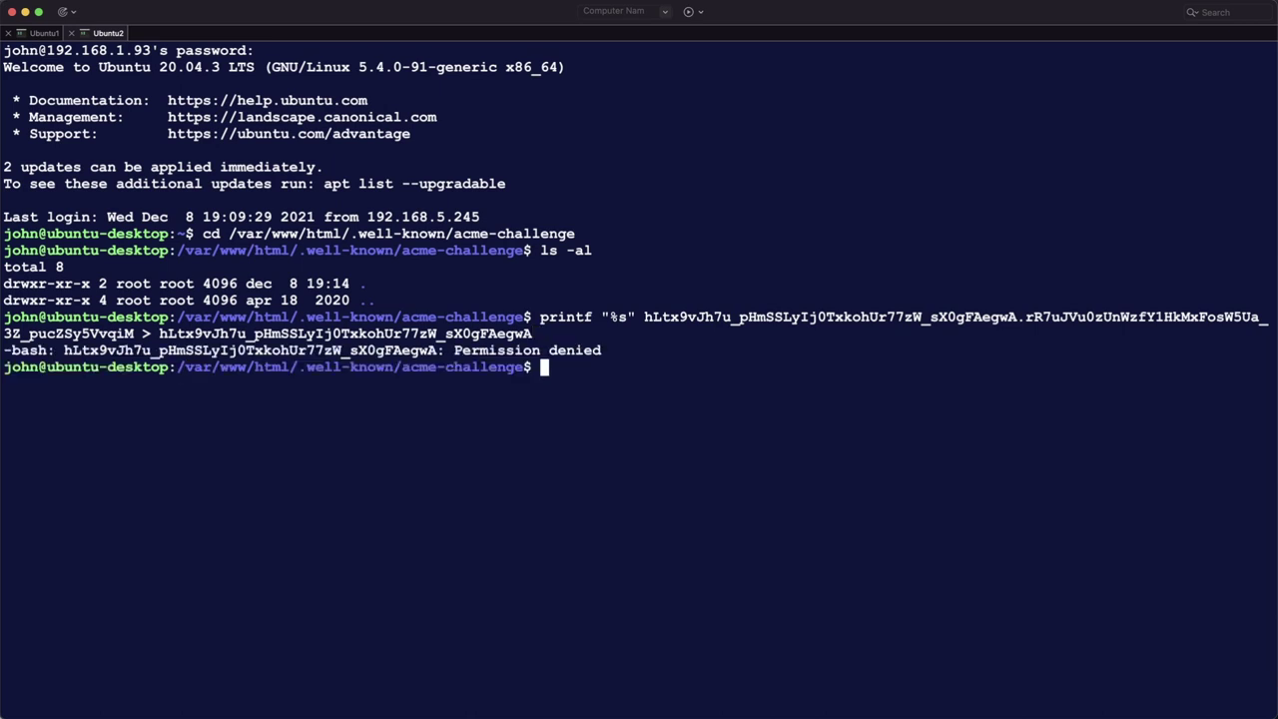
# - Open a root shell with sudo -s, entering the sudo password
pyautogui.write('sudo -s')
pyautogui.press('Return')
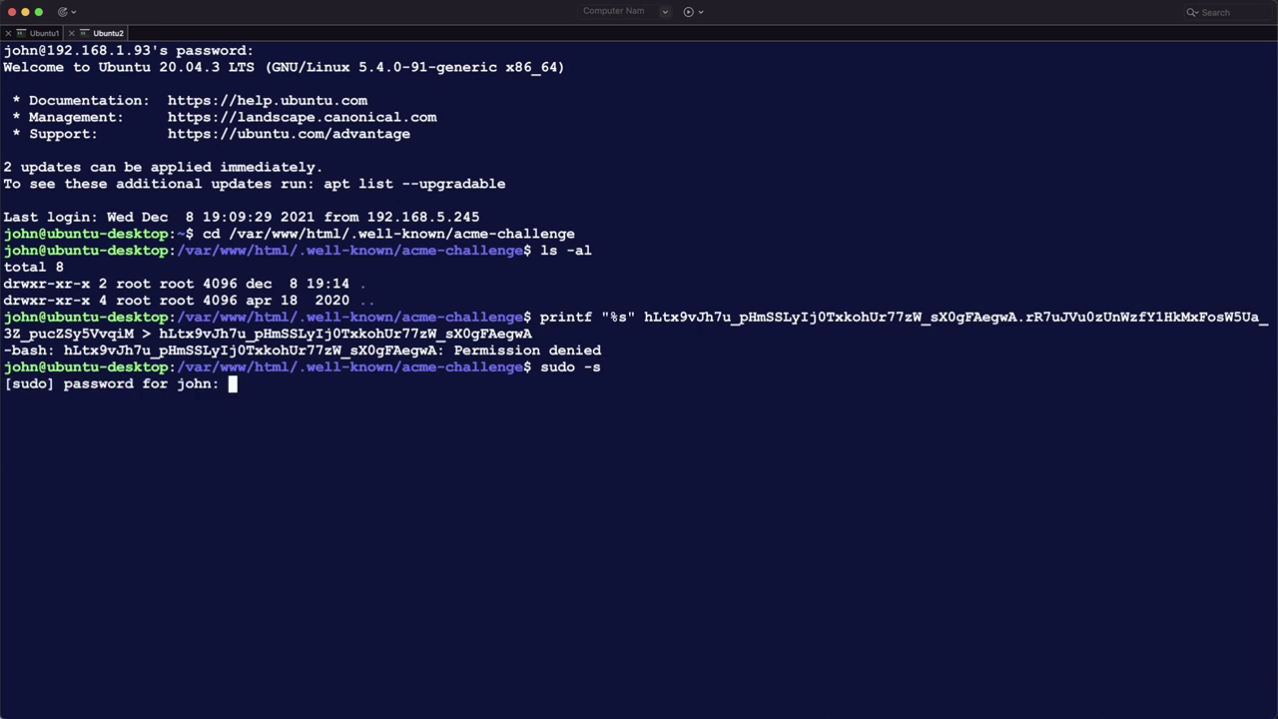
pyautogui.press('Return')
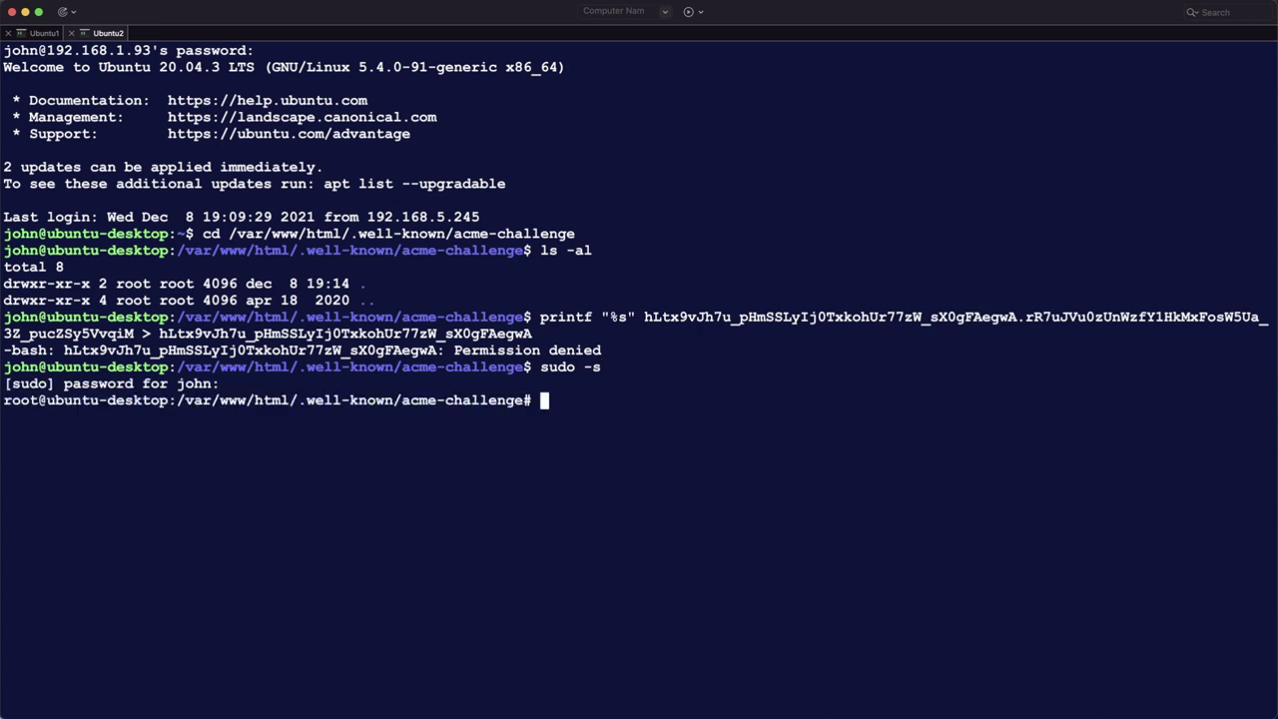
pyautogui.write('ls -al')
pyautogui.press('BackSpace')
pyautogui.press('BackSpace')
pyautogui.press('BackSpace')
pyautogui.press('BackSpace')
pyautogui.press('BackSpace')
pyautogui.press('BackSpace')
# - Rerun the earlier printf command as root to create the challenge token file, and list the directory in long format
pyautogui.moveTo(539, 316)
pyautogui.mouseDown()
pyautogui.moveTo(598, 334)
pyautogui.moveTo(536, 334)
pyautogui.mouseUp()
pyautogui.press('super+c')
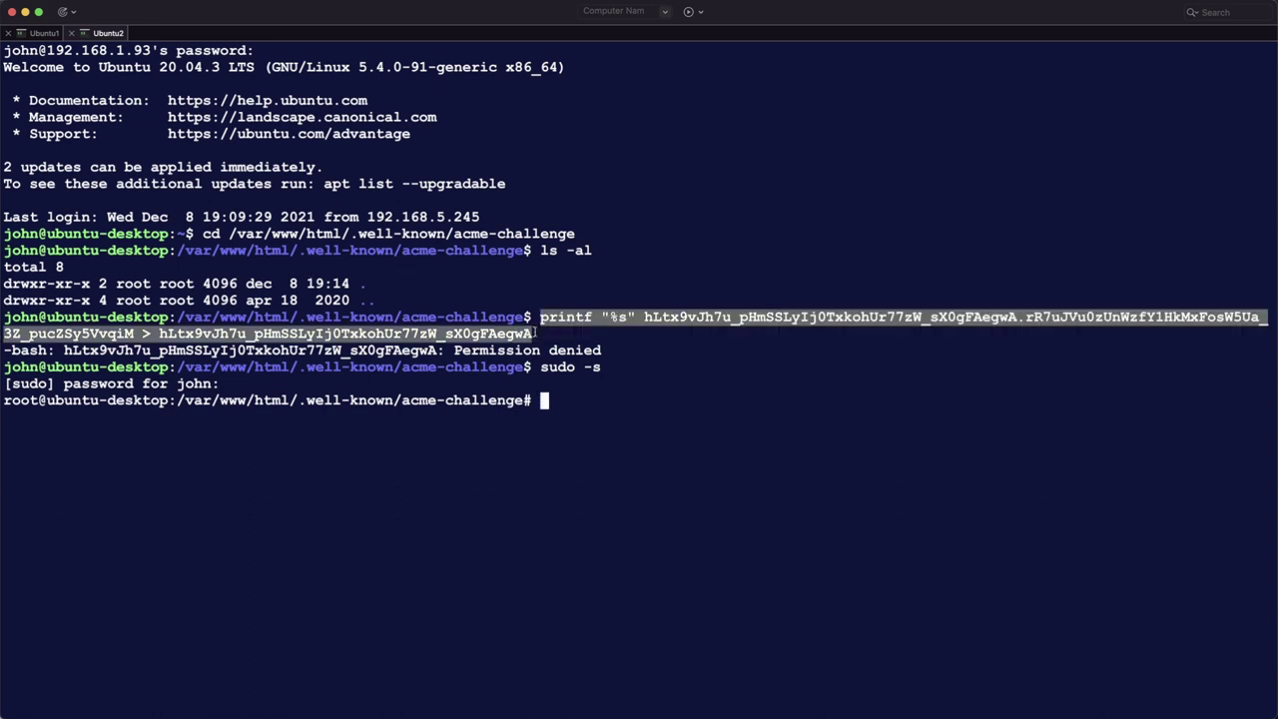
pyautogui.click(590, 413)
pyautogui.press('super+v')
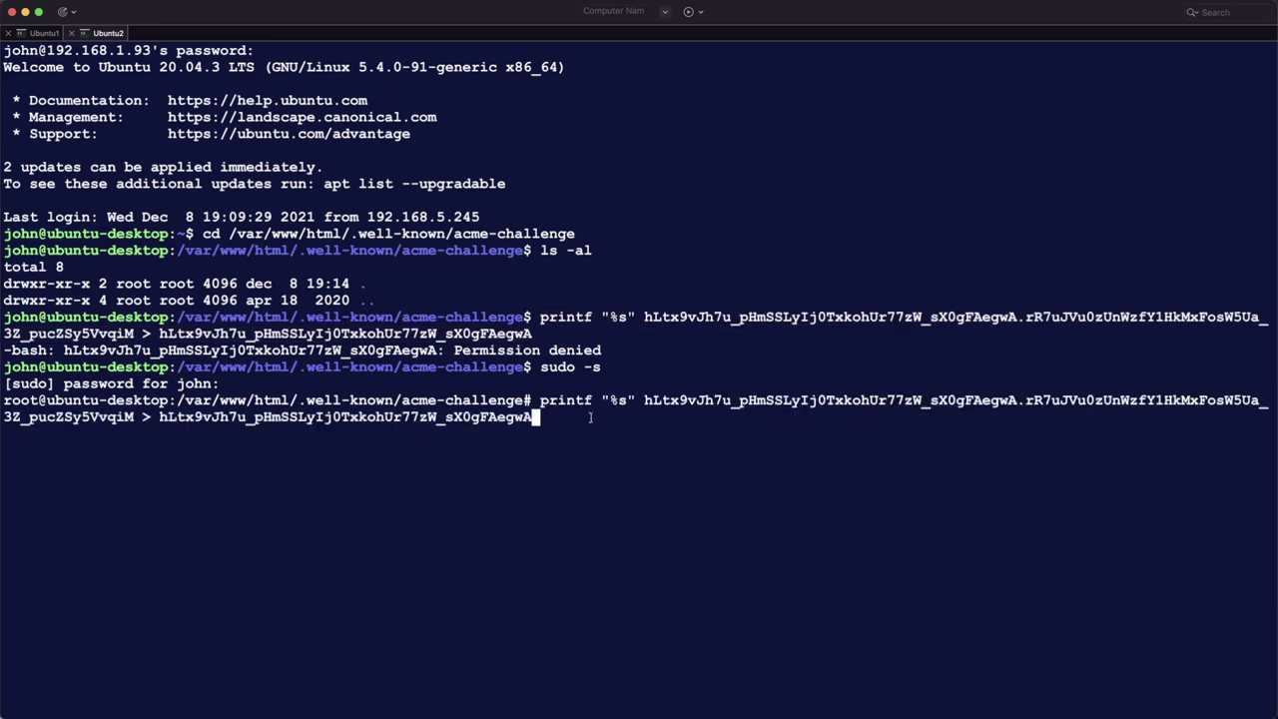
pyautogui.press('Return')
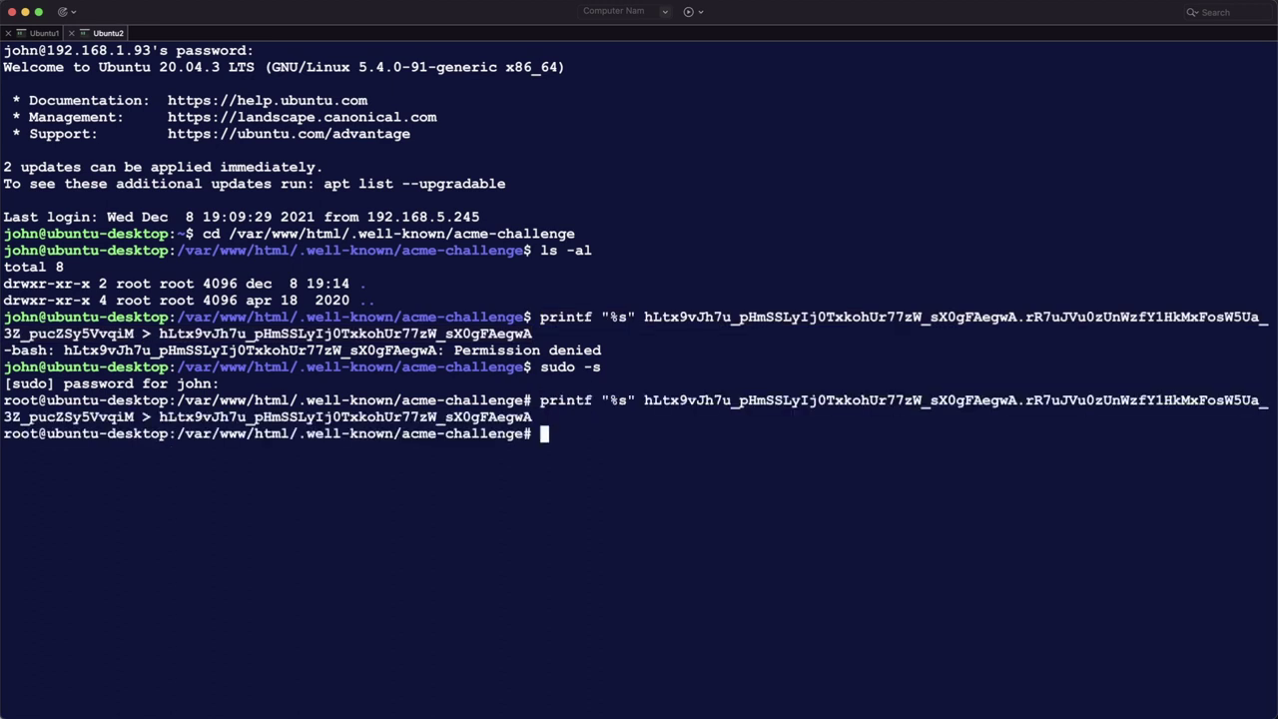
pyautogui.press('Return')
pyautogui.write('ls -al')
pyautogui.press('Return')
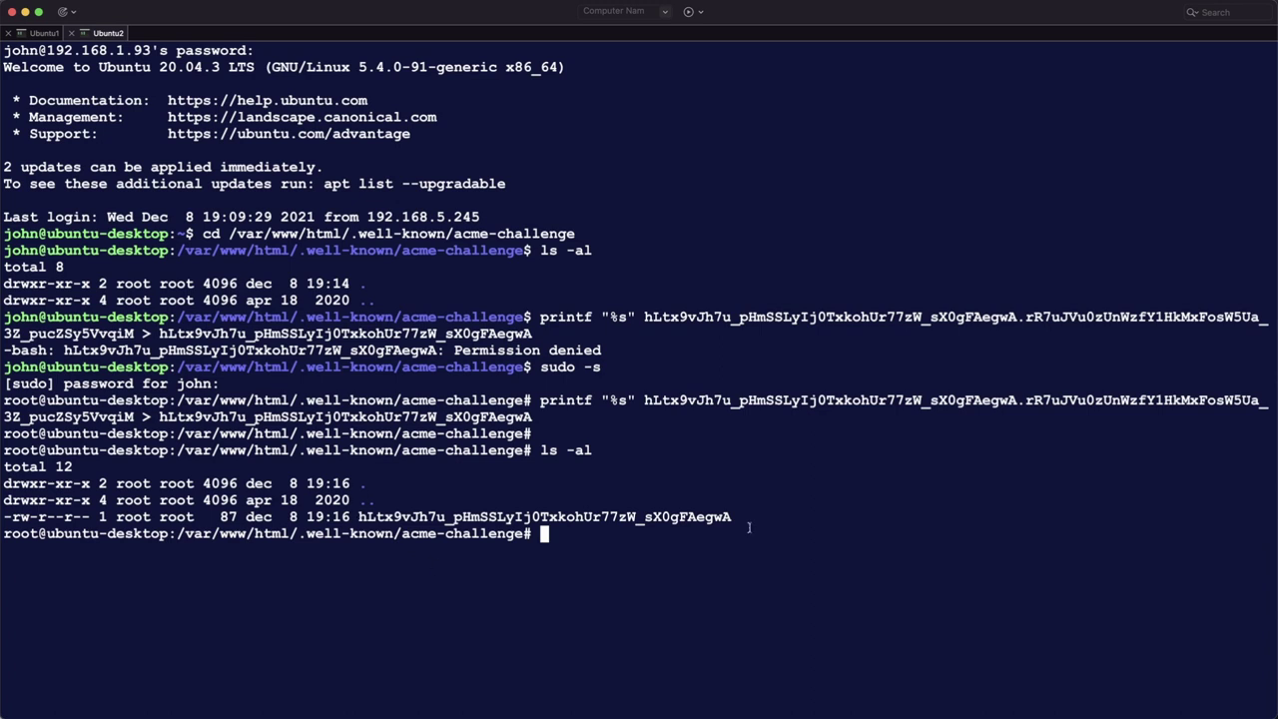
# - Let the waiting certbot run in Ubuntu1 continue its validation of captiveportal-login.schaap.co.nl, and check its outcome
pyautogui.click(40, 33)
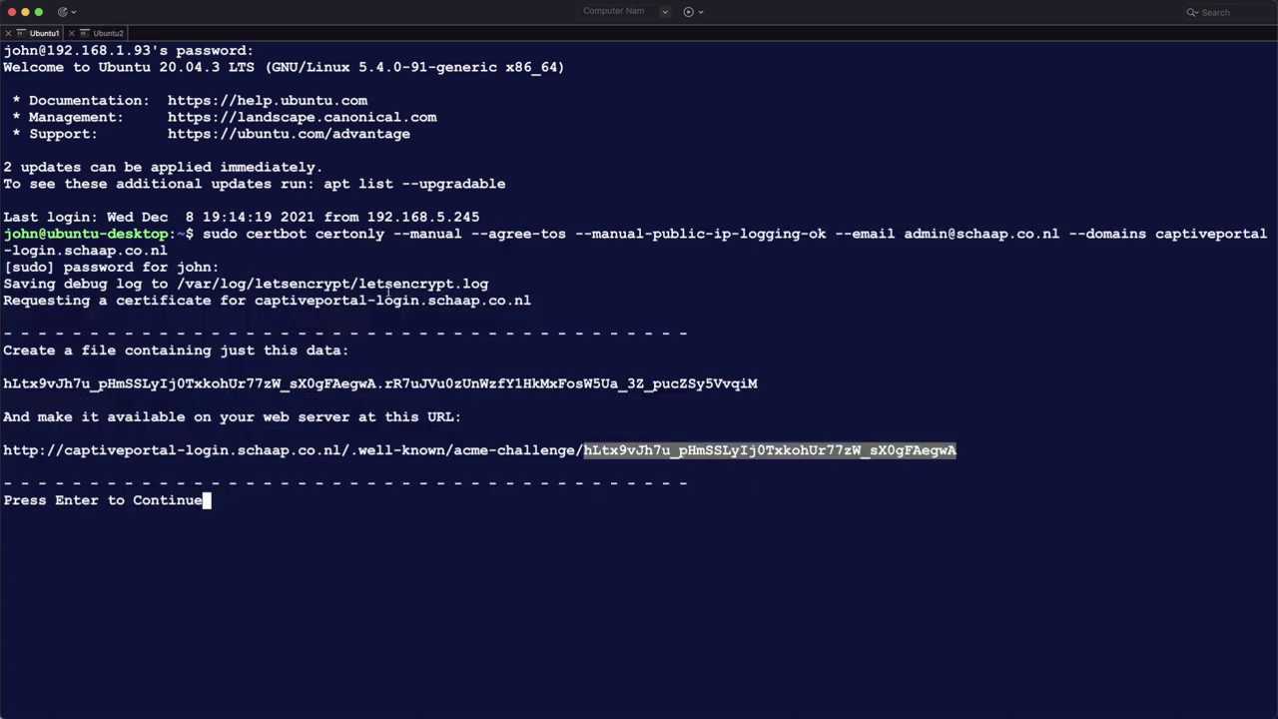
pyautogui.press('Return')
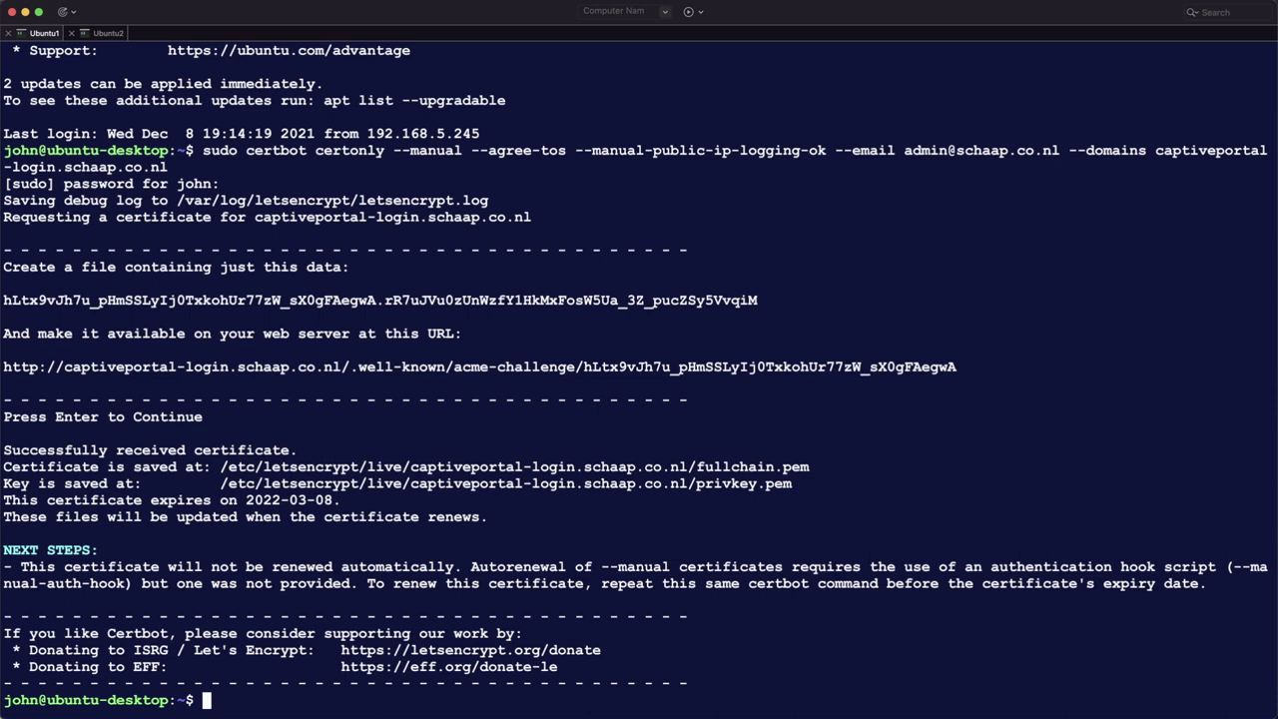
pyautogui.moveTo(3, 451); pyautogui.dragTo(274, 452)
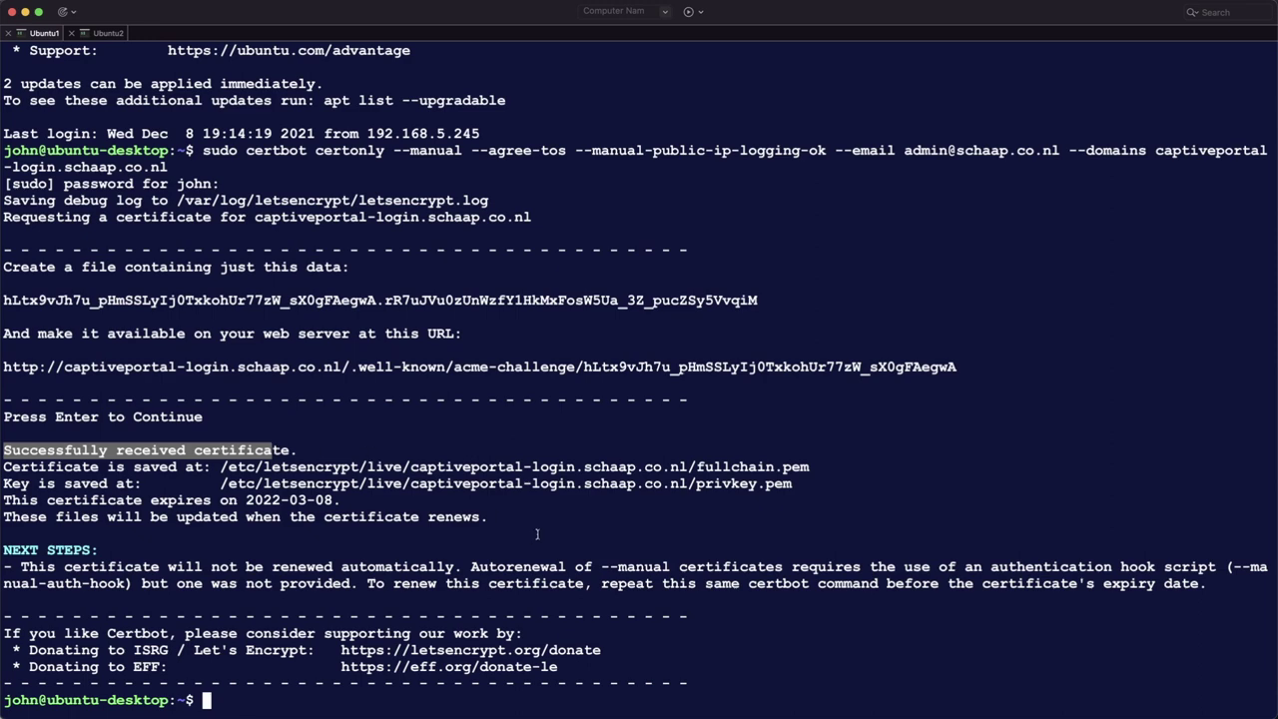
# - Clear the terminal and run certbot certonly with the same manual options and contact e-mail for domain clearpass.schaap.co.nl
pyautogui.hotkey('ctrl', 'l')
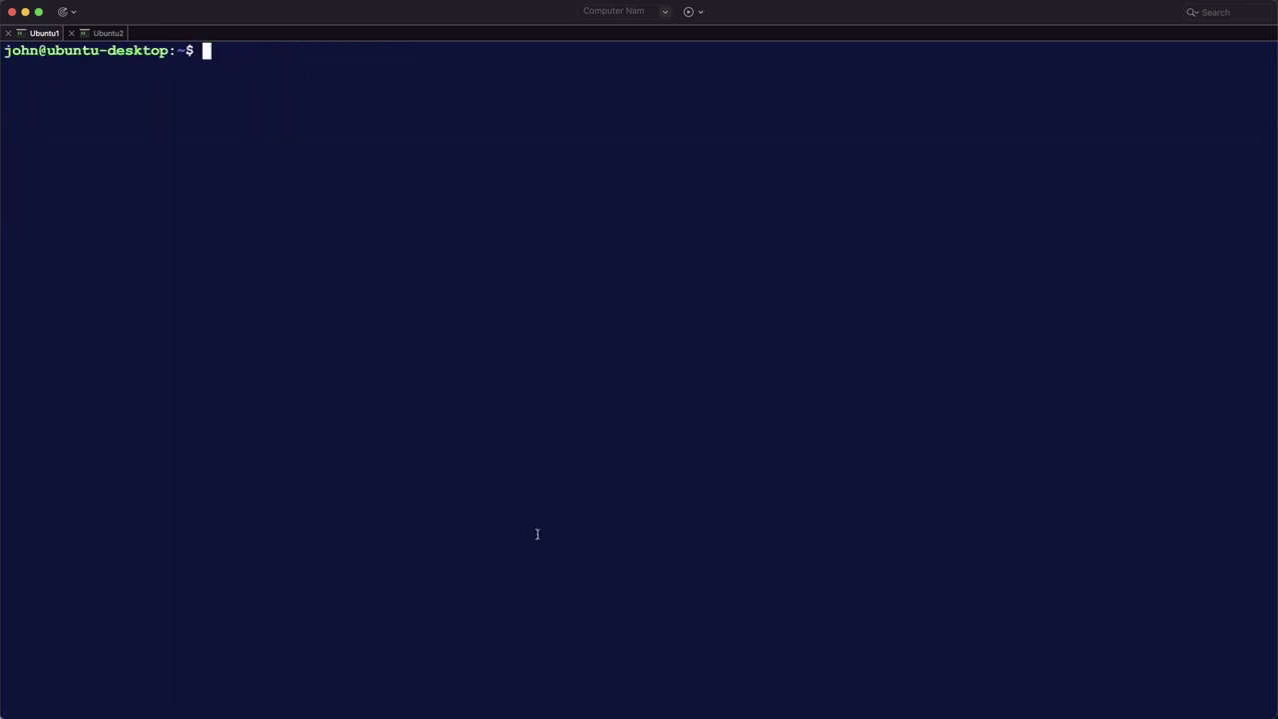
pyautogui.click(96, 34)
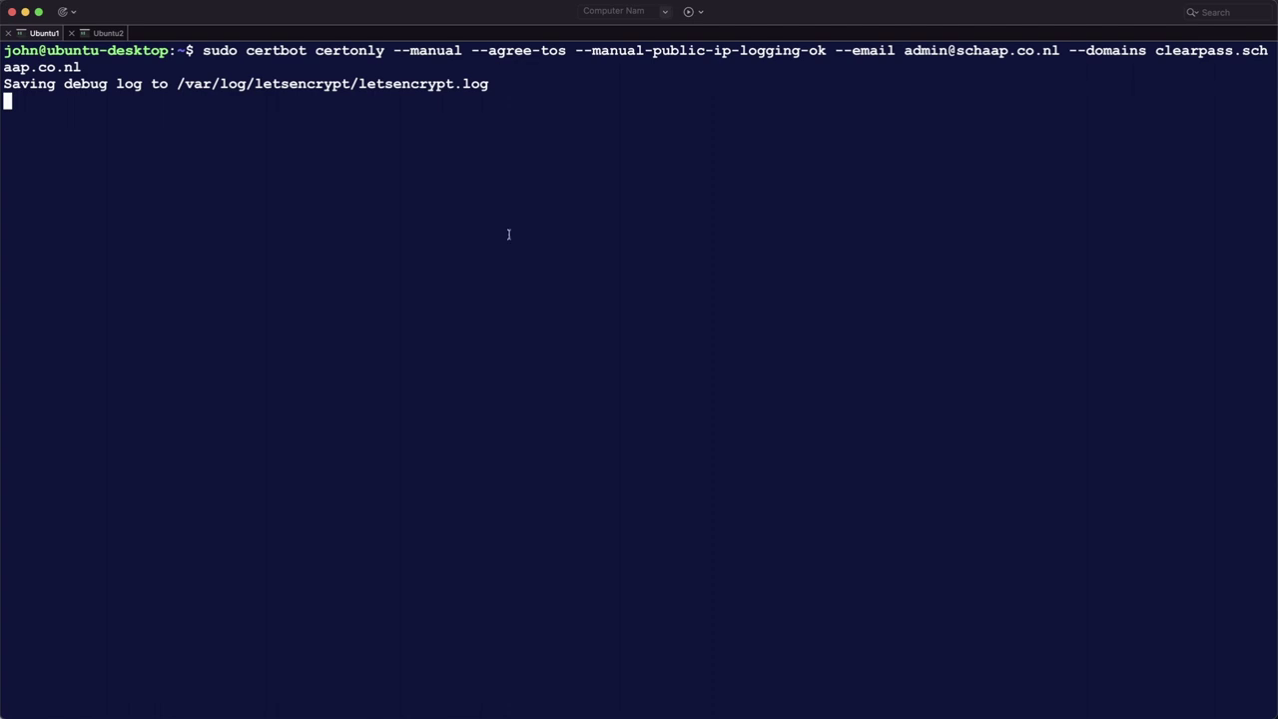
pyautogui.click(106, 35)
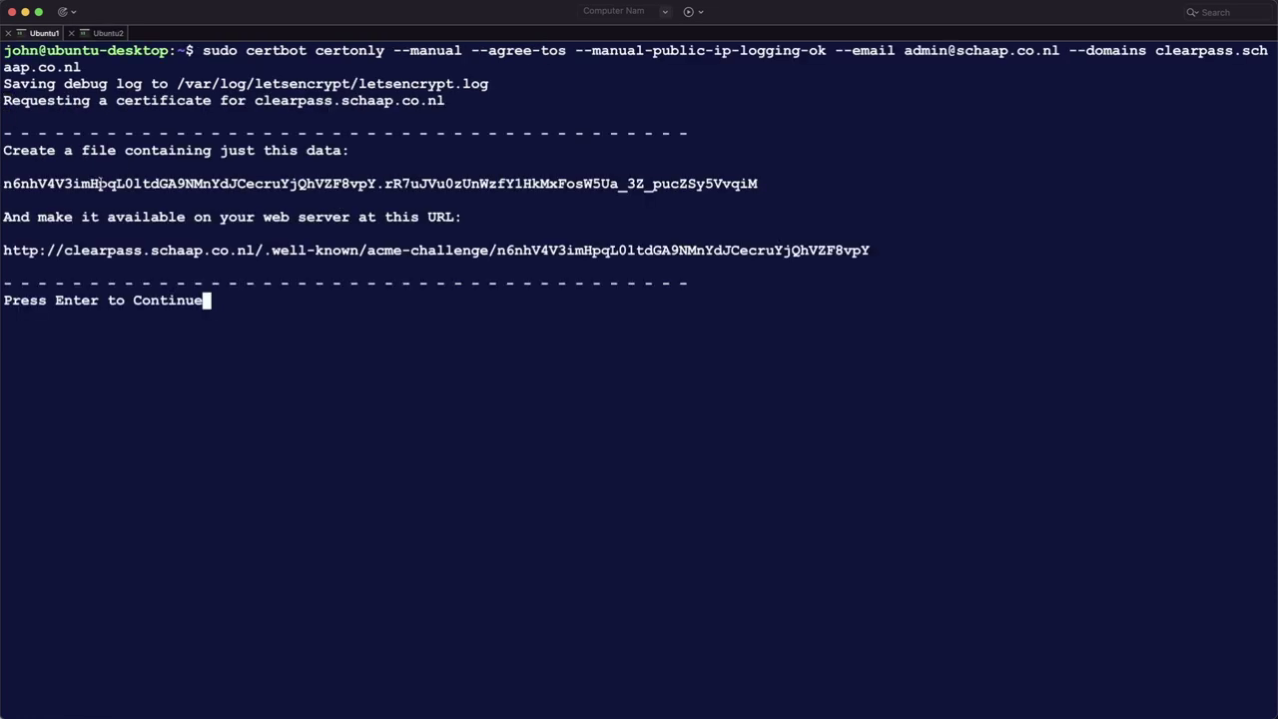
# - Copy the clearpass challenge data into a printf "%s" command in the root shell and append an output redirect
pyautogui.tripleClick(100, 183)
pyautogui.press('super+c')
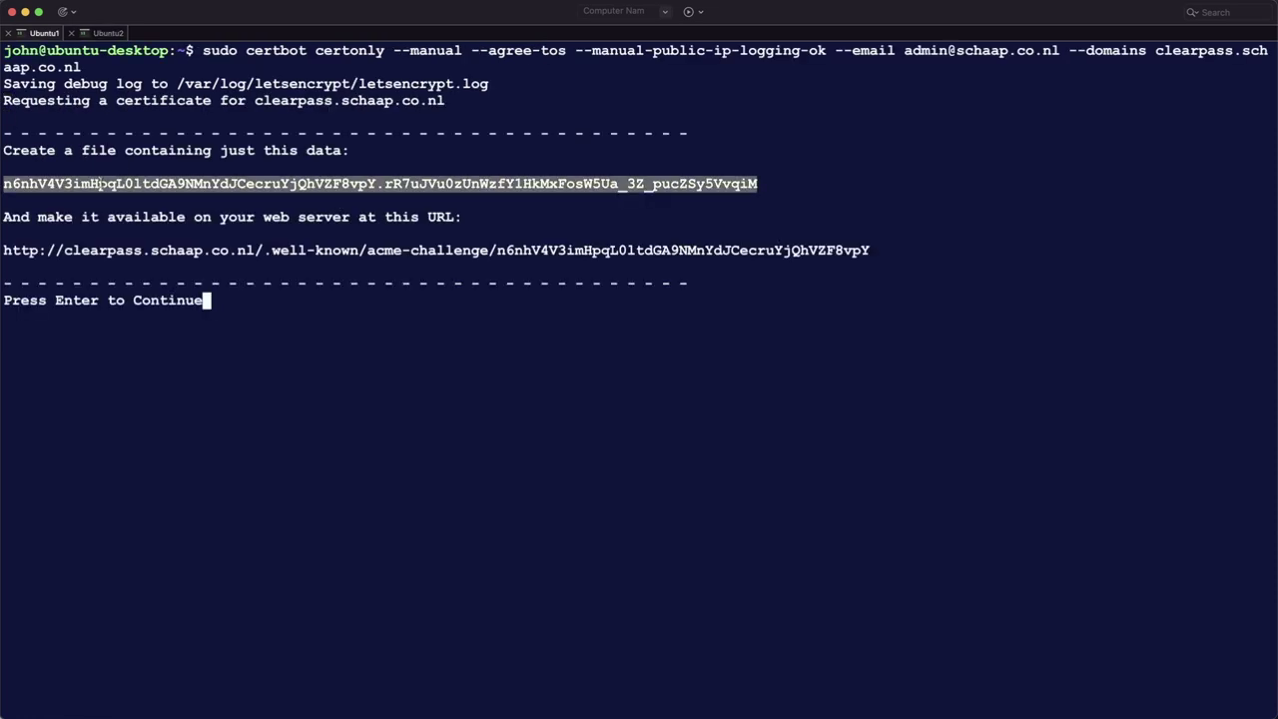
pyautogui.click(104, 34)
pyautogui.press('super+v')
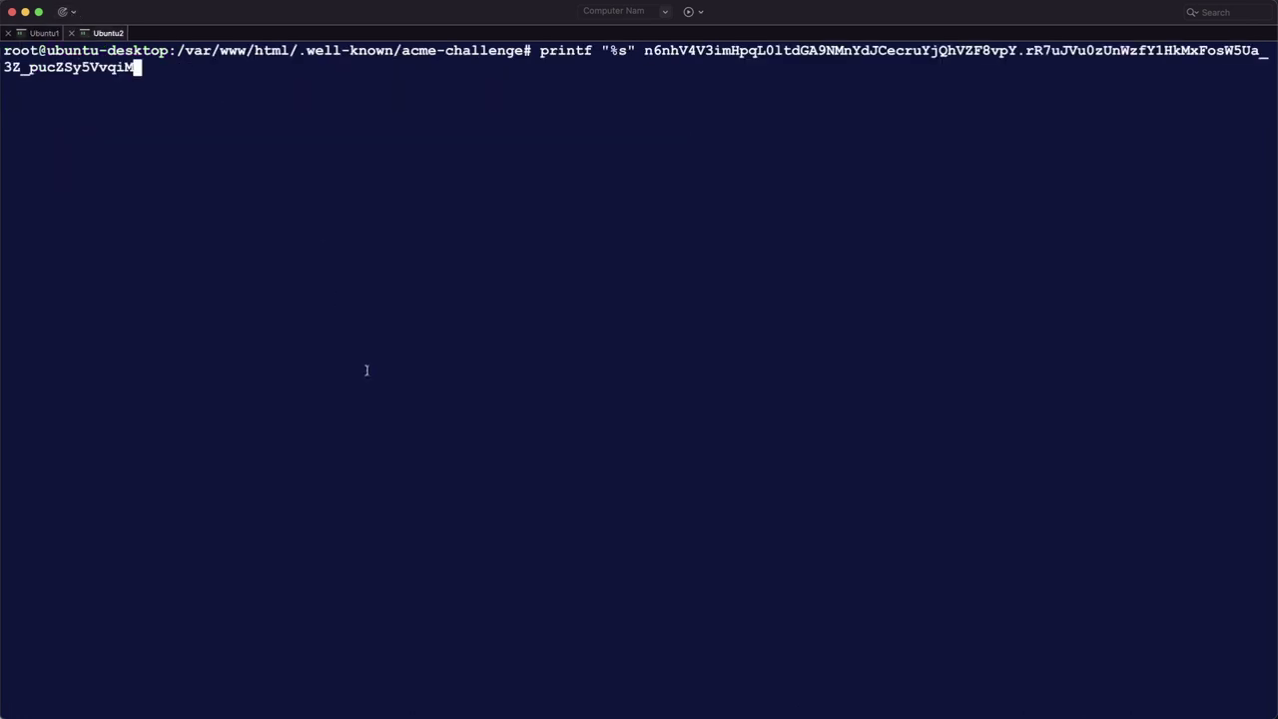
pyautogui.write('>')
# - Use the challenge token from the clearpass URL in Ubuntu1 as the printf output file name, run the command, and list the directory in long format
pyautogui.click(40, 34)
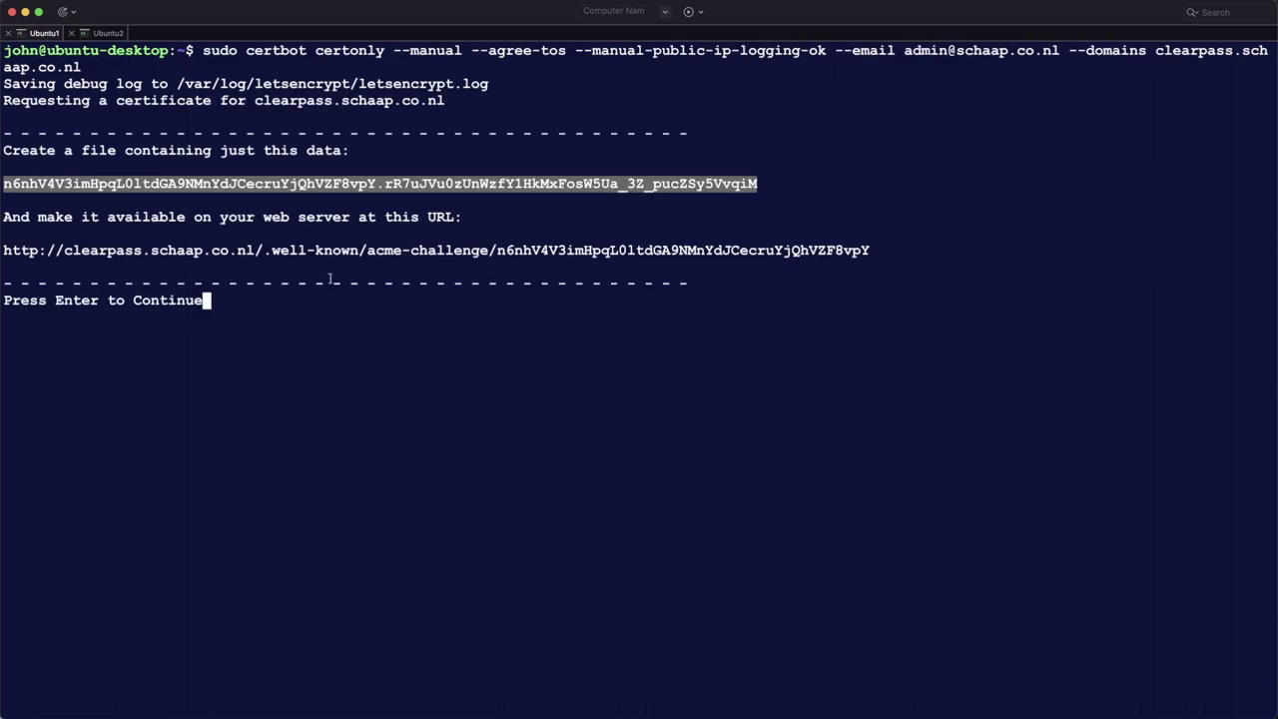
pyautogui.moveTo(496, 250); pyautogui.dragTo(870, 251)
pyautogui.press('super+c')
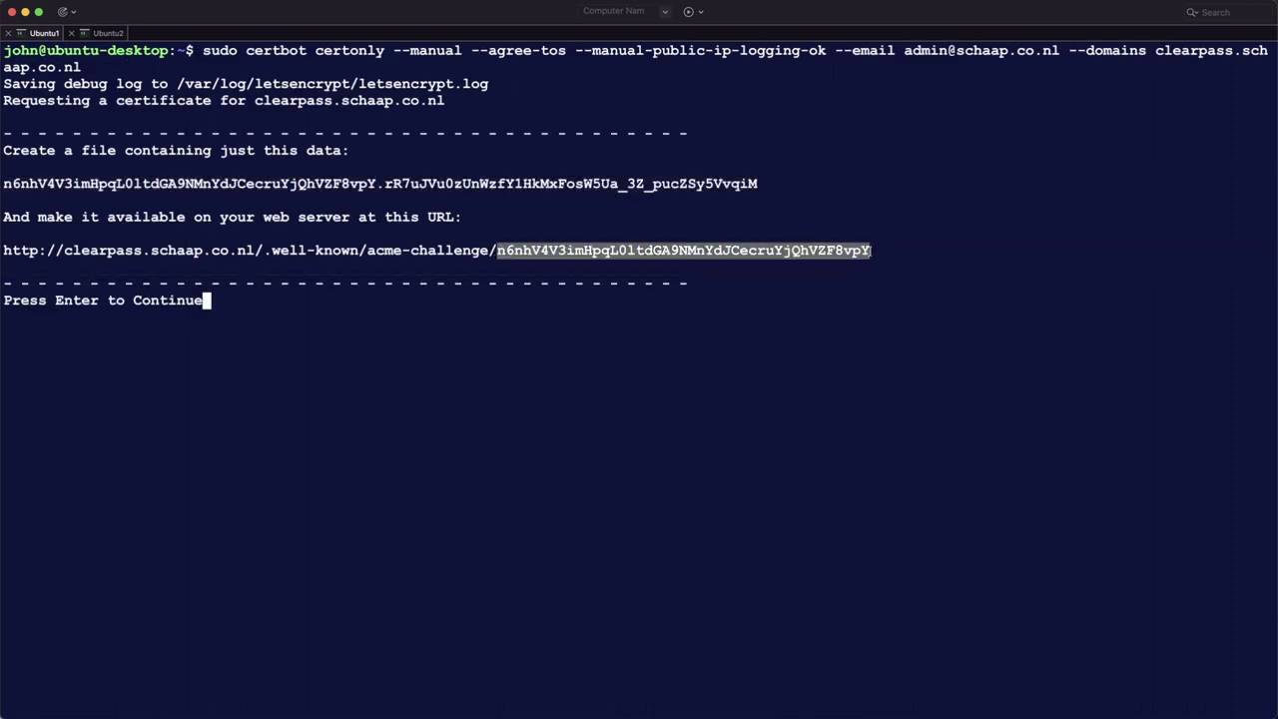
pyautogui.click(94, 34)
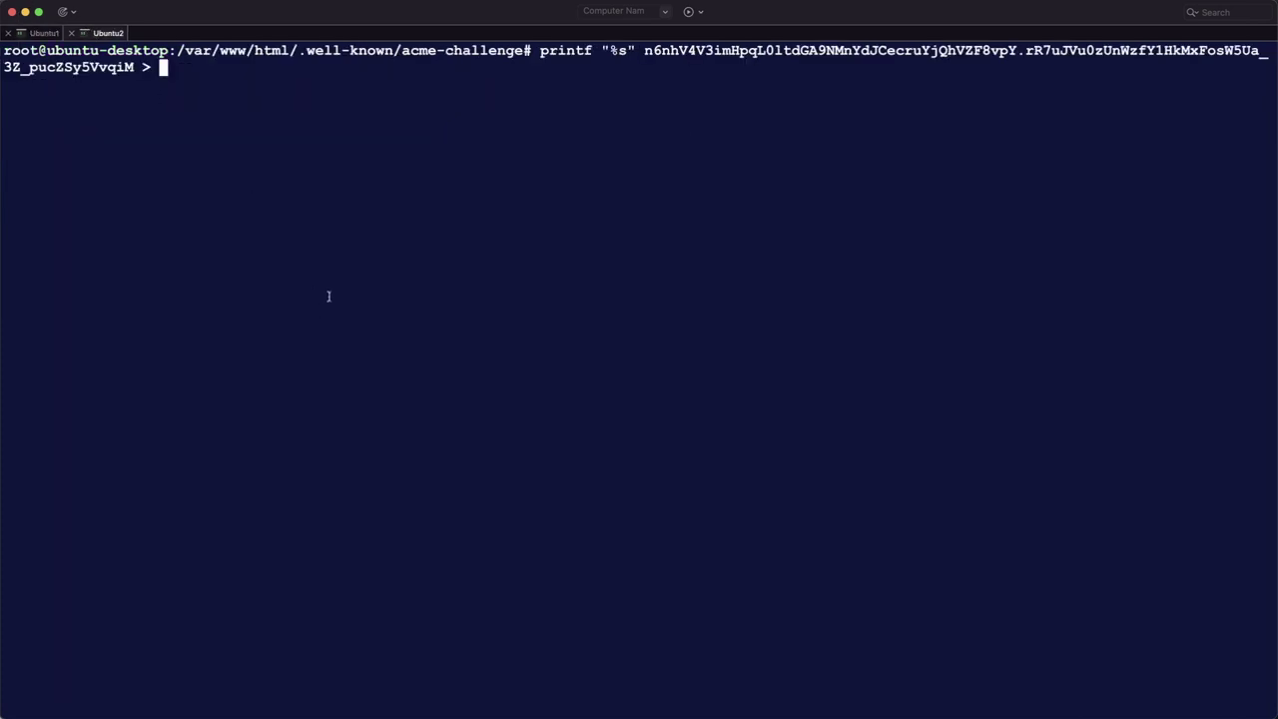
pyautogui.press('super+v')
pyautogui.press('Return')
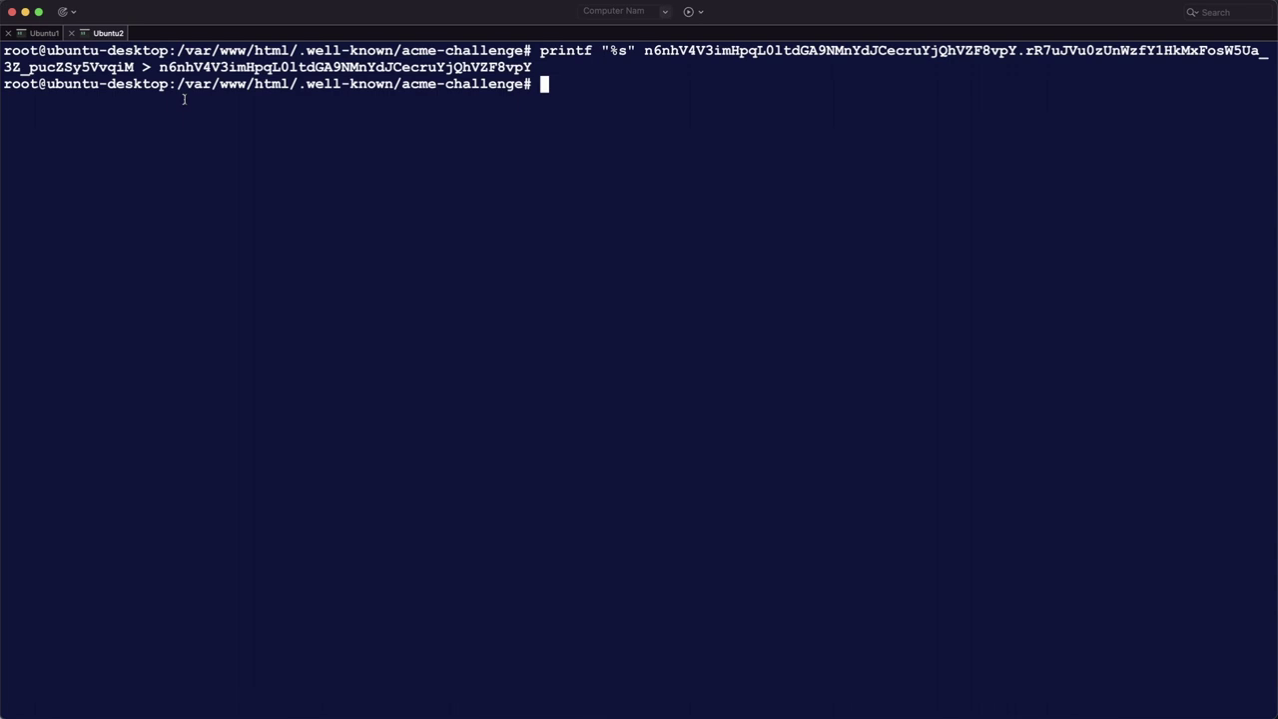
pyautogui.write('ls -al')
pyautogui.press('Return')
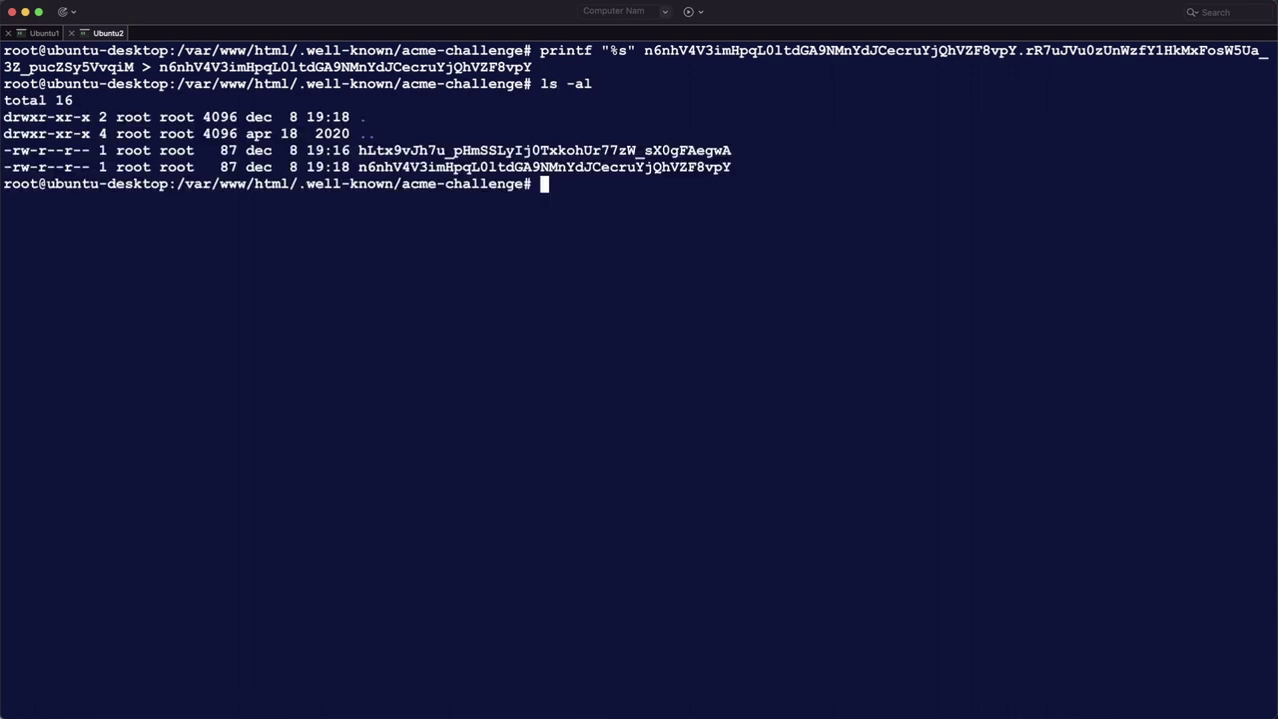
# - Let the waiting certbot run in Ubuntu1 validate clearpass.schaap.co.nl, and check where the certificate and key are saved
pyautogui.click(36, 33)
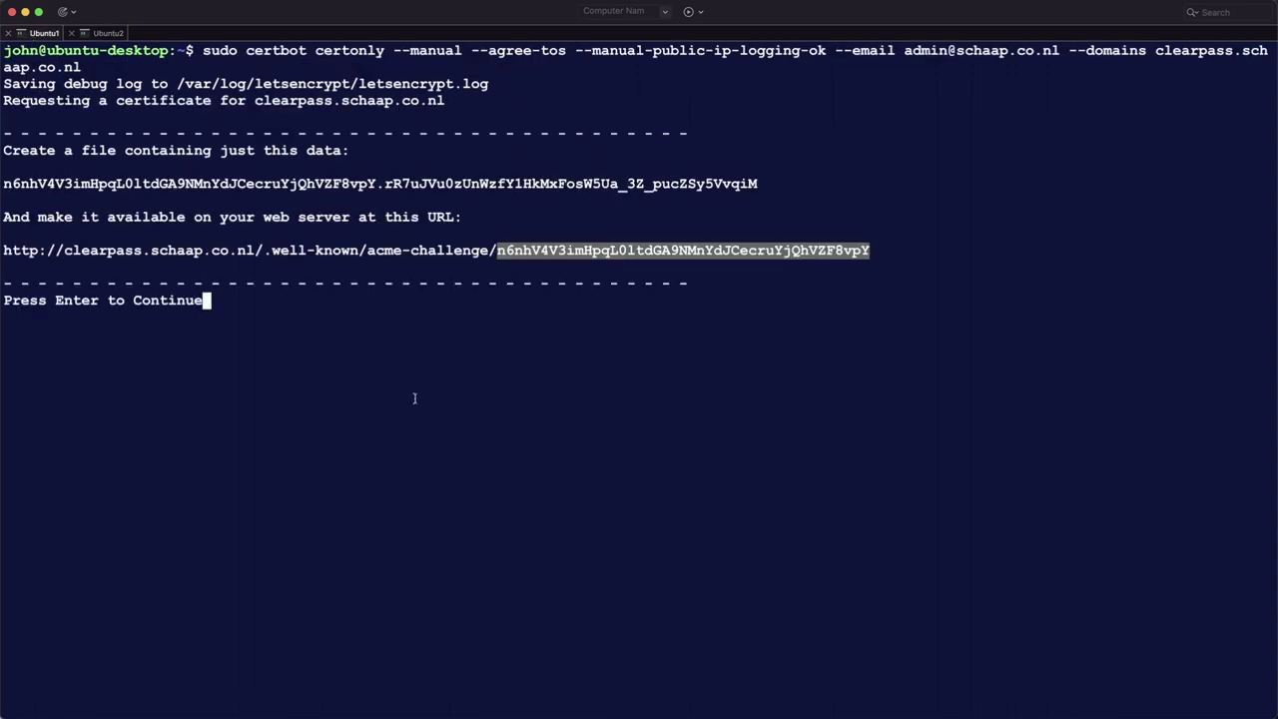
pyautogui.click(414, 399)
pyautogui.press('Return')
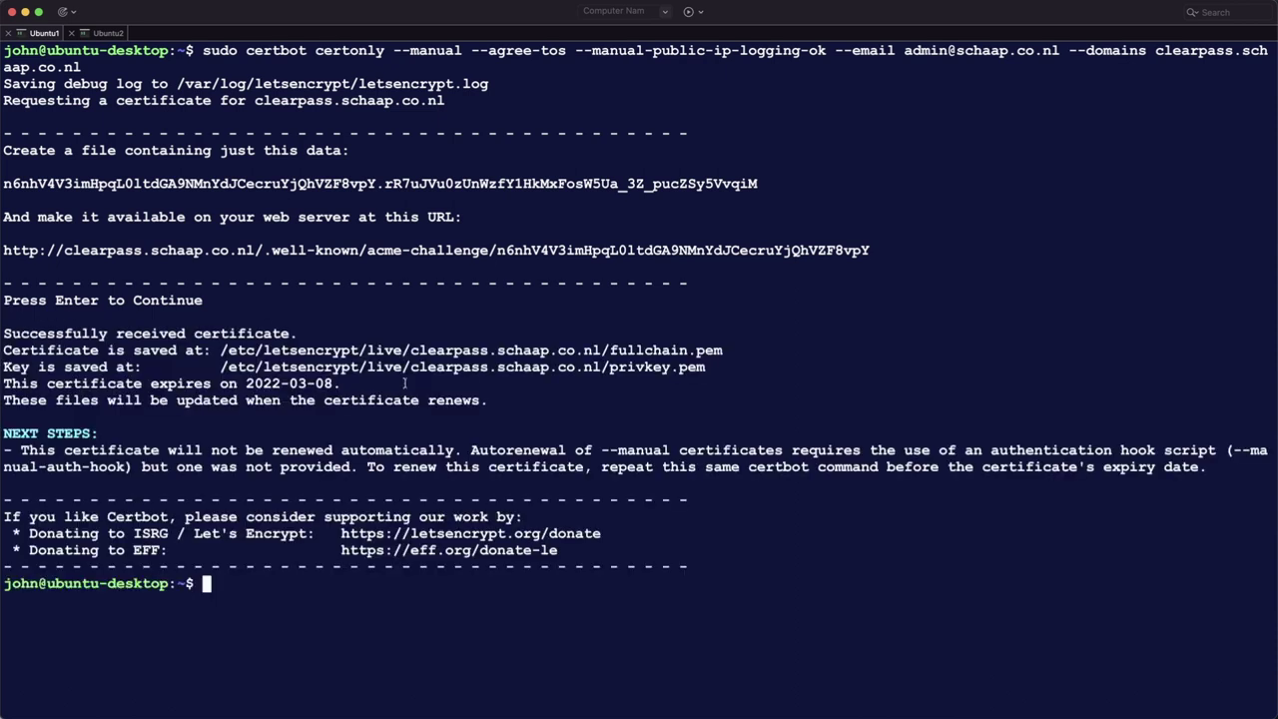
pyautogui.moveTo(5, 334); pyautogui.dragTo(611, 366)
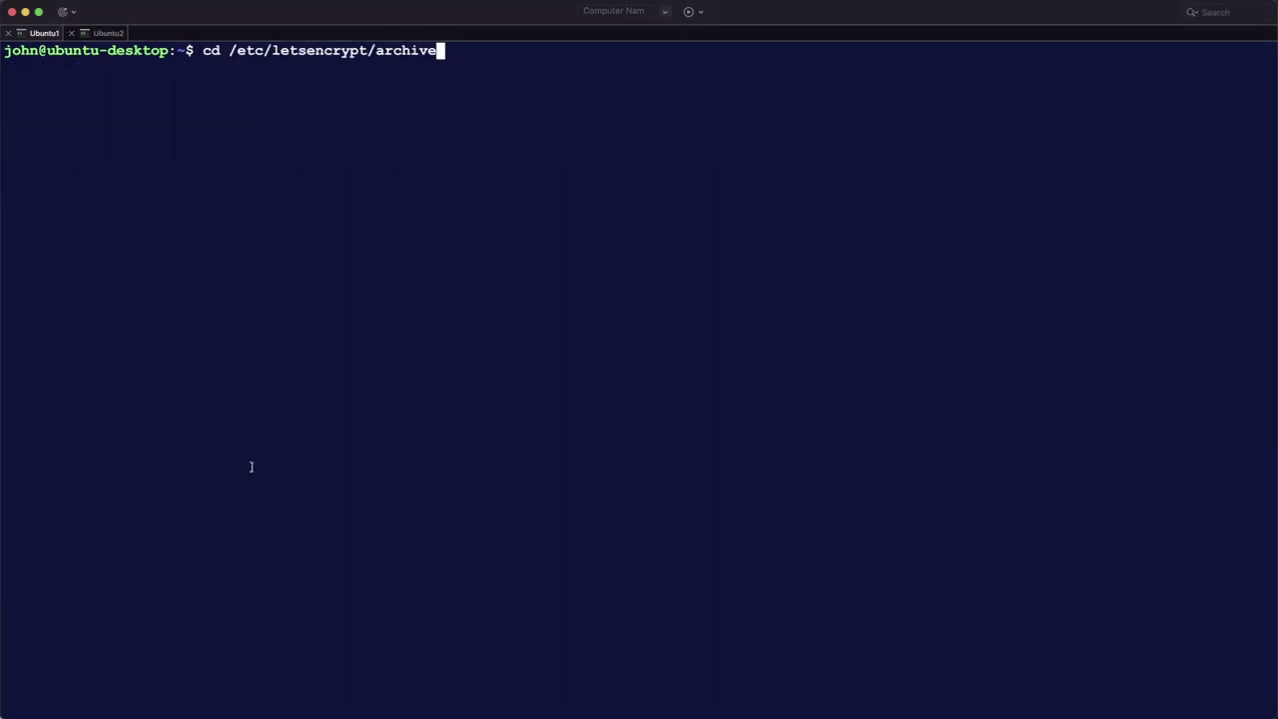
# - Open a root shell with sudo -s, change to /etc/letsencrypt/archive, and list the certificate directories in long format
pyautogui.press('Return')
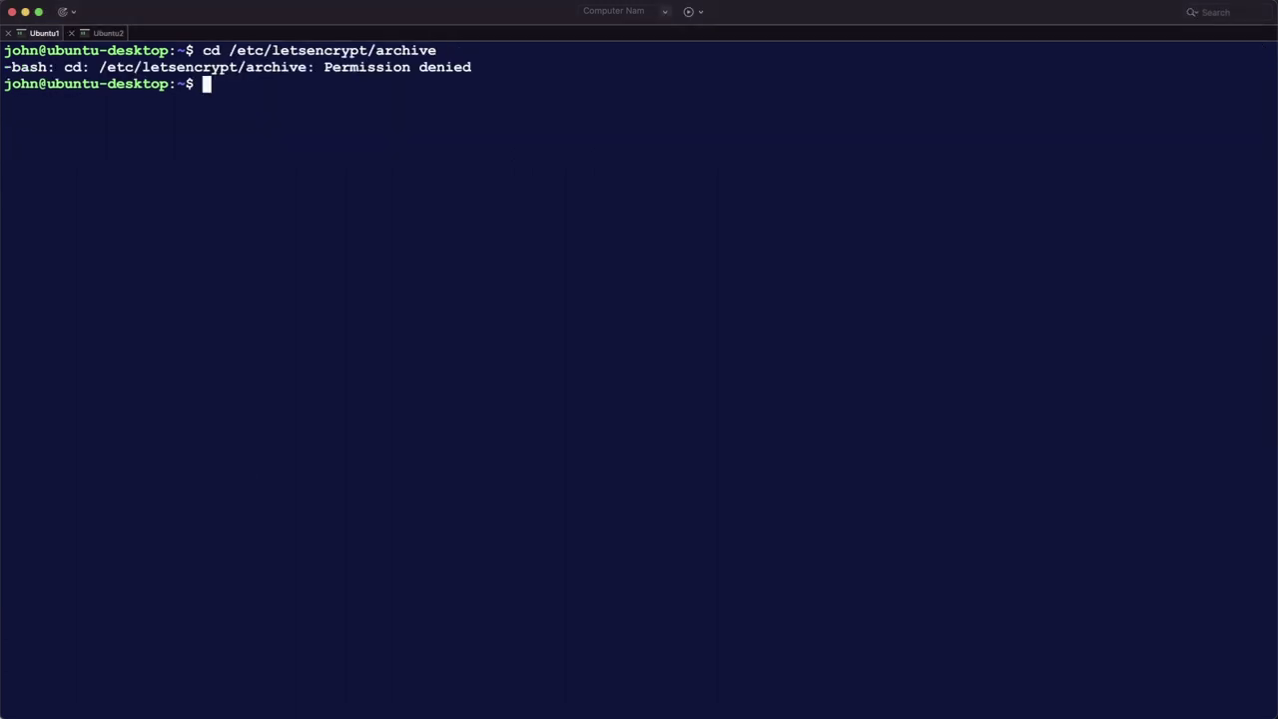
pyautogui.write('sudo -s')
pyautogui.press('Return')
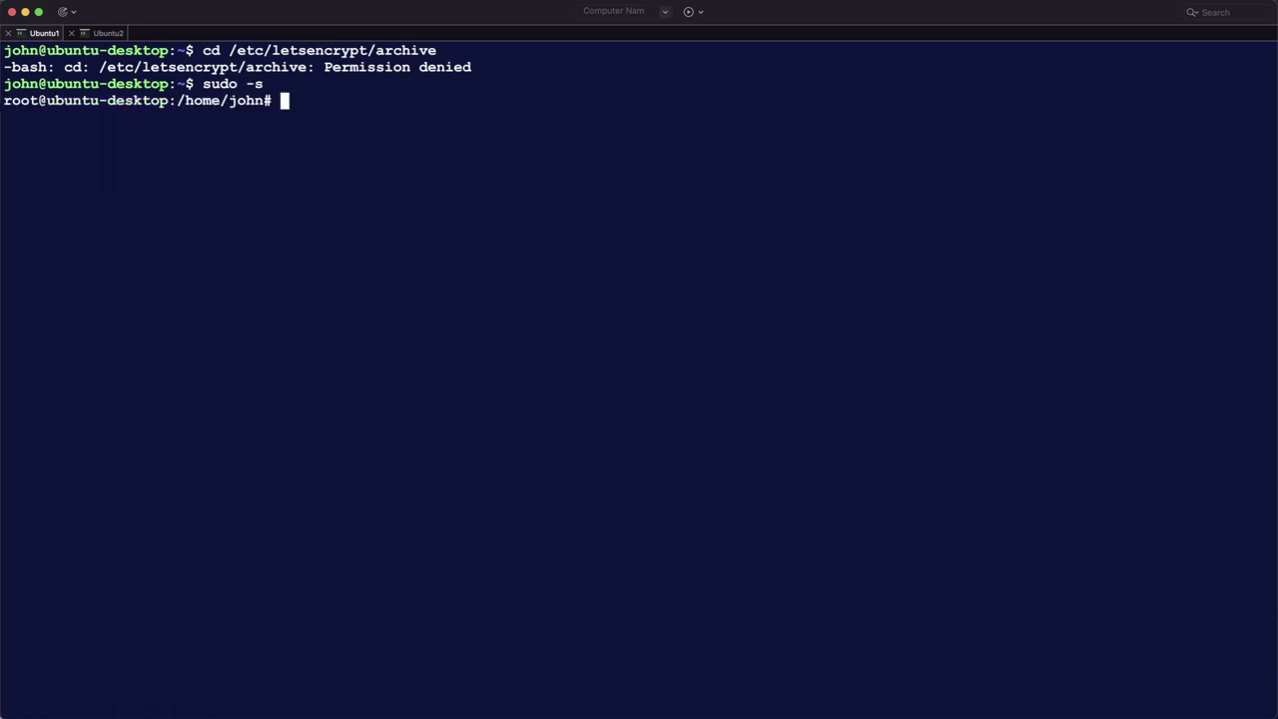
pyautogui.write('cd /etc/letsencrypt/archive')
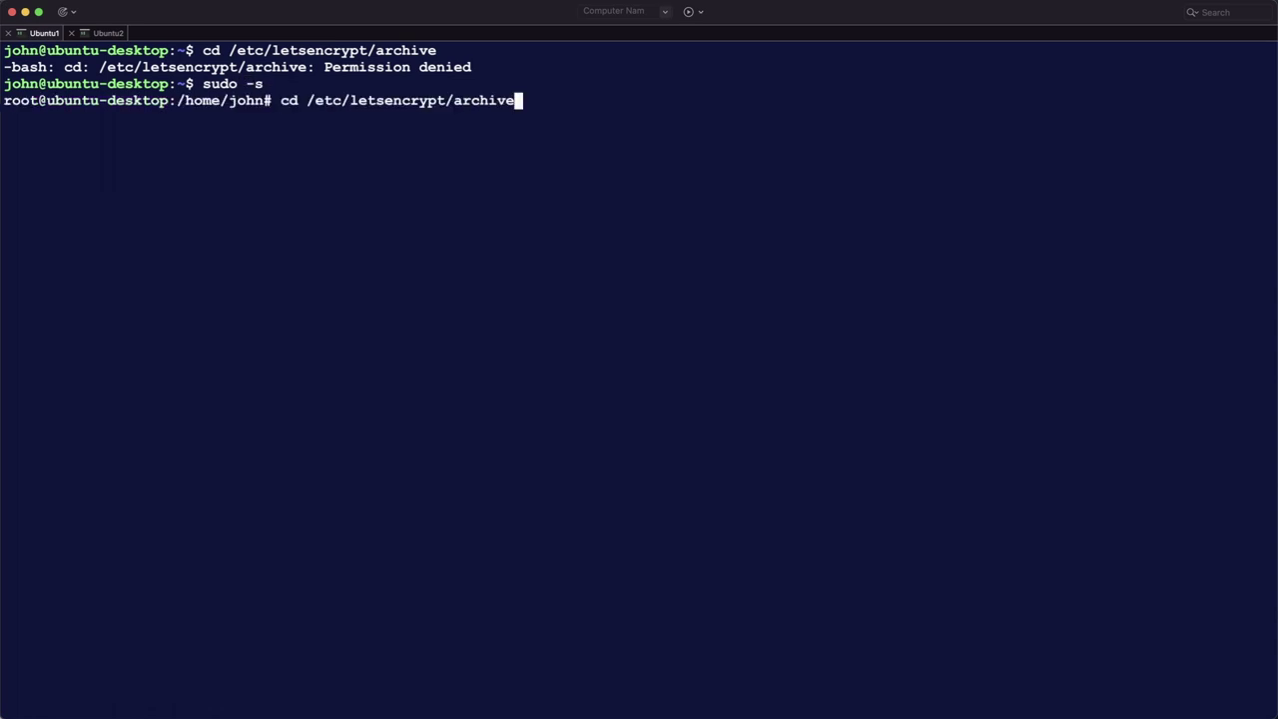
pyautogui.press('Return')
pyautogui.write('ls -al')
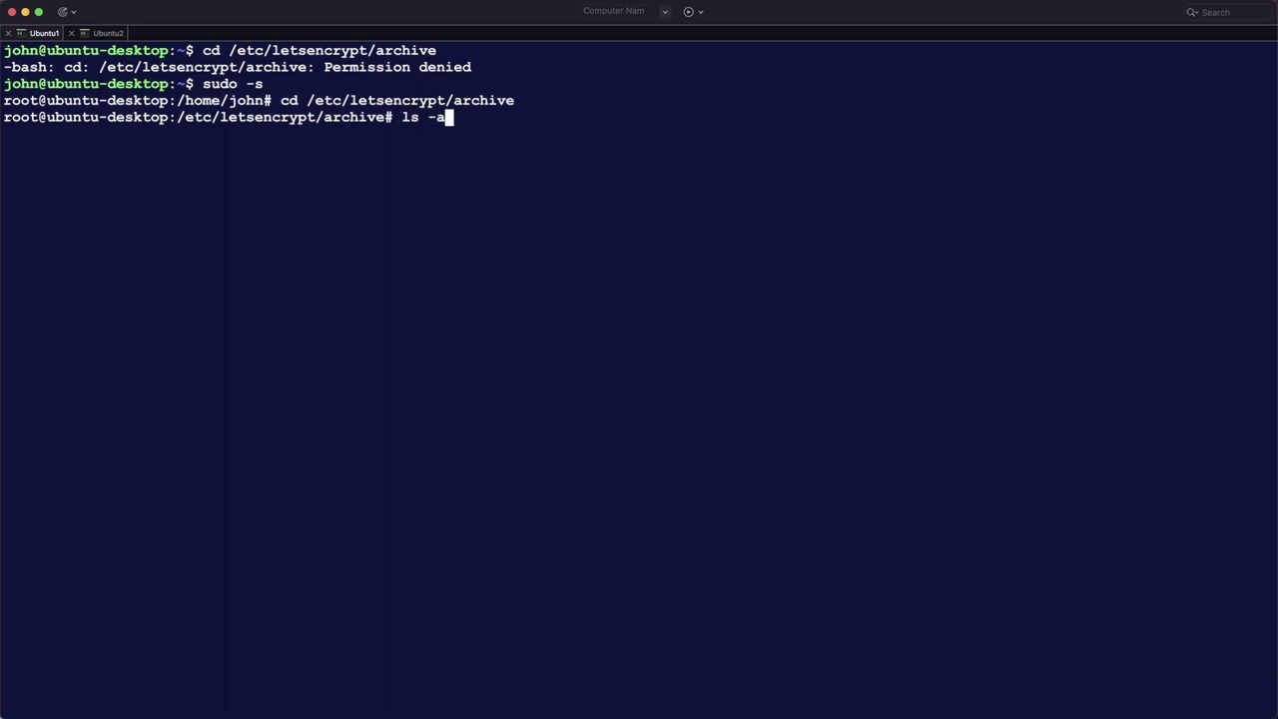
pyautogui.press('Return')
pyautogui.press('Return')
pyautogui.press('Return')
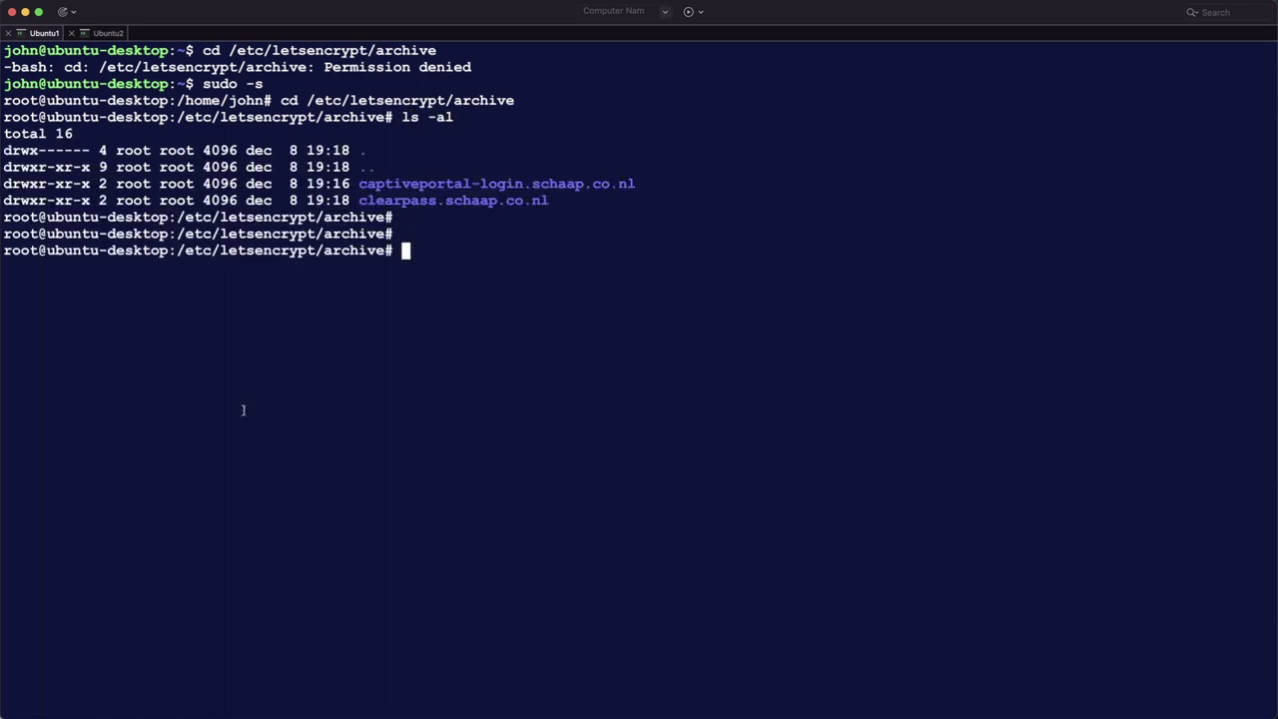
pyautogui.moveTo(359, 184); pyautogui.dragTo(549, 203)
pyautogui.click(548, 287)
# - Change into the captiveportal-login.schaap.co.nl directory and list its files in long format
pyautogui.write('cd ca')
pyautogui.press('Tab')
pyautogui.press('Return')
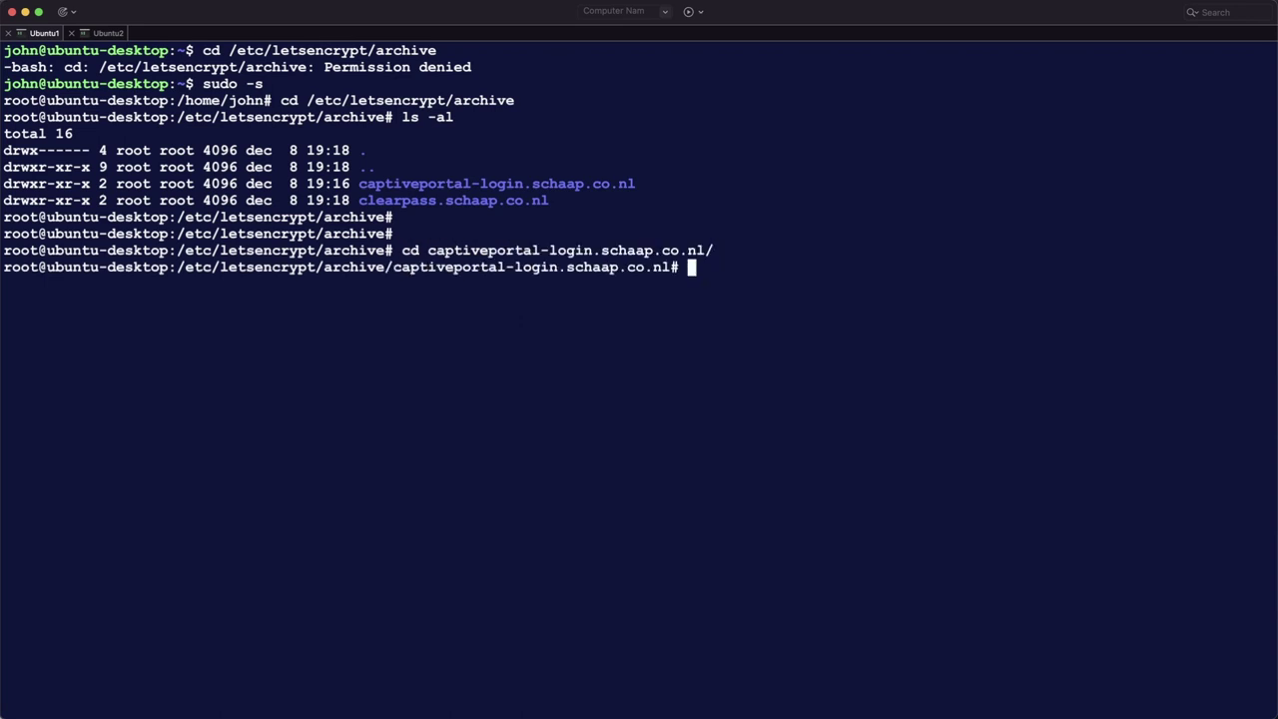
pyautogui.write('ls -al')
pyautogui.press('Return')
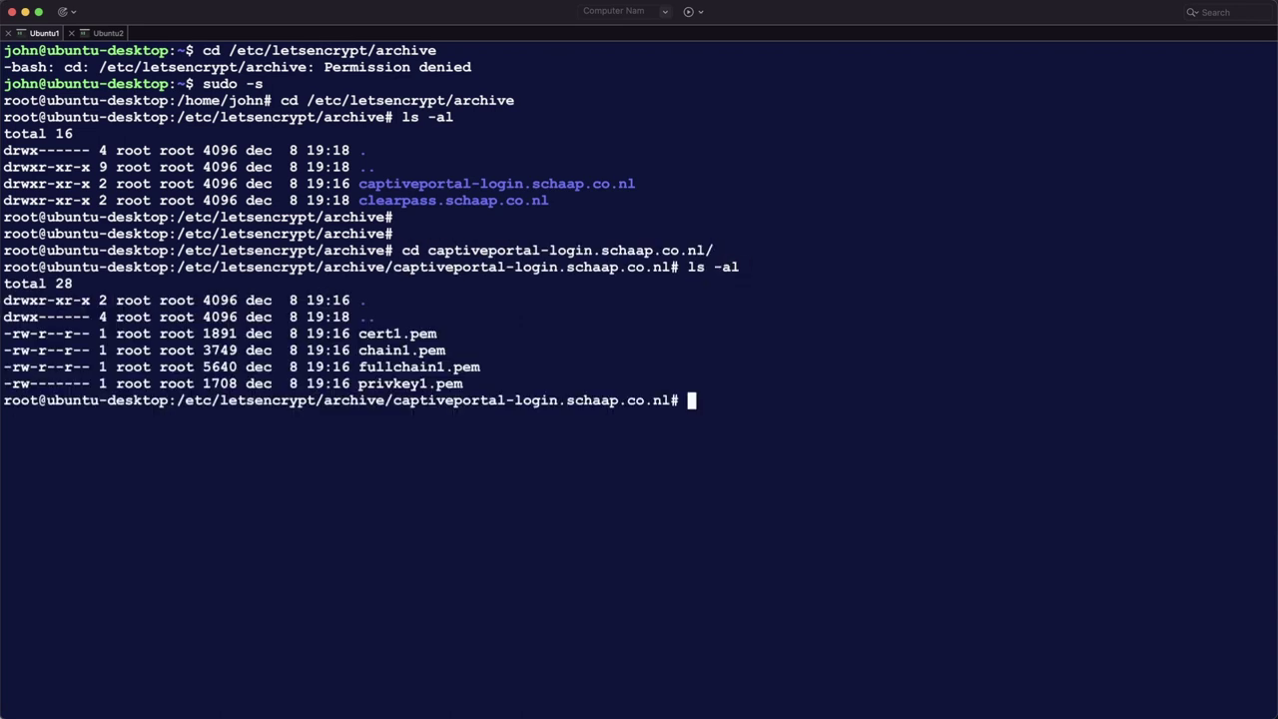
pyautogui.press('Return')
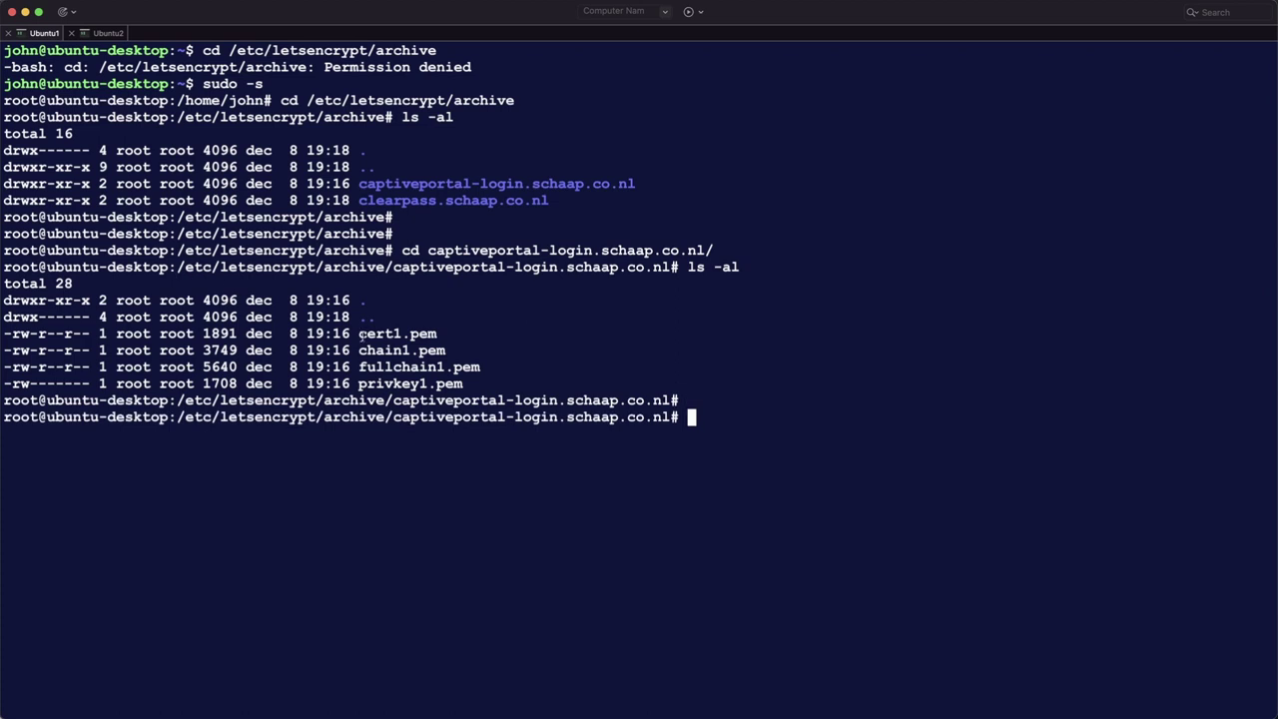
# - Examine the certificate, chain, full chain and private key files in the captiveportal-login listing
pyautogui.moveTo(358, 335); pyautogui.dragTo(436, 335)
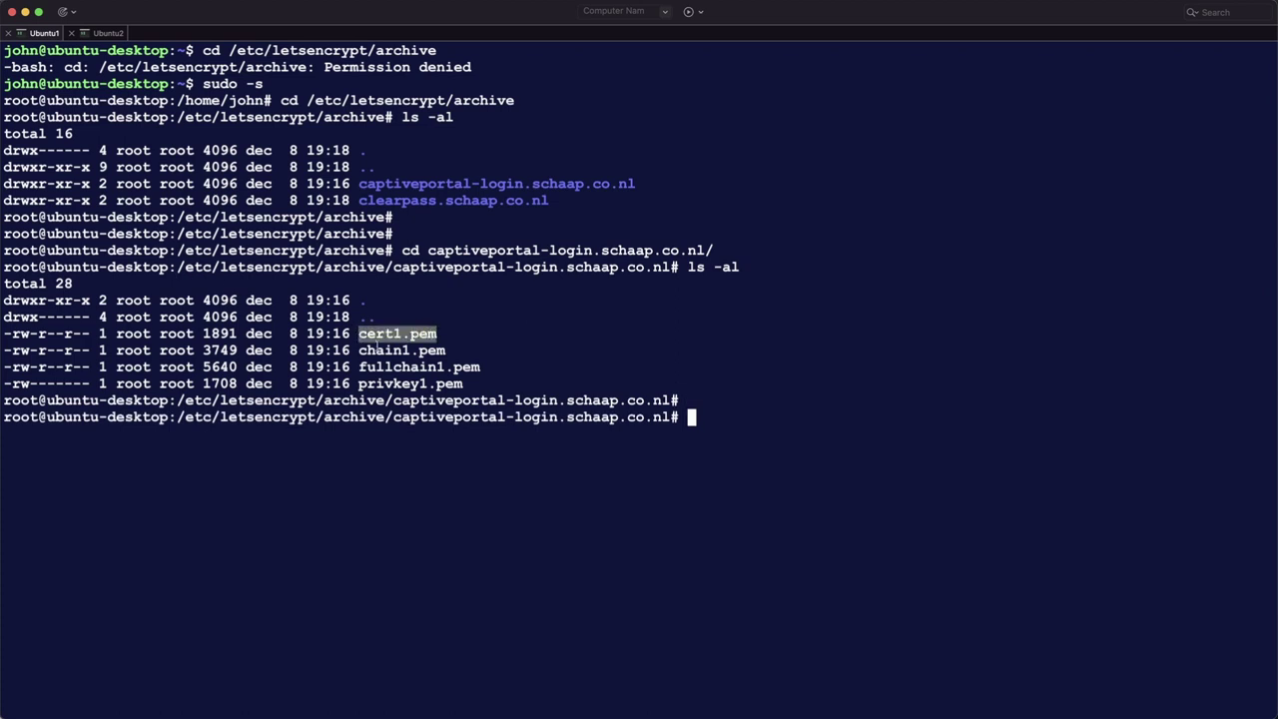
pyautogui.moveTo(360, 350); pyautogui.dragTo(445, 351)
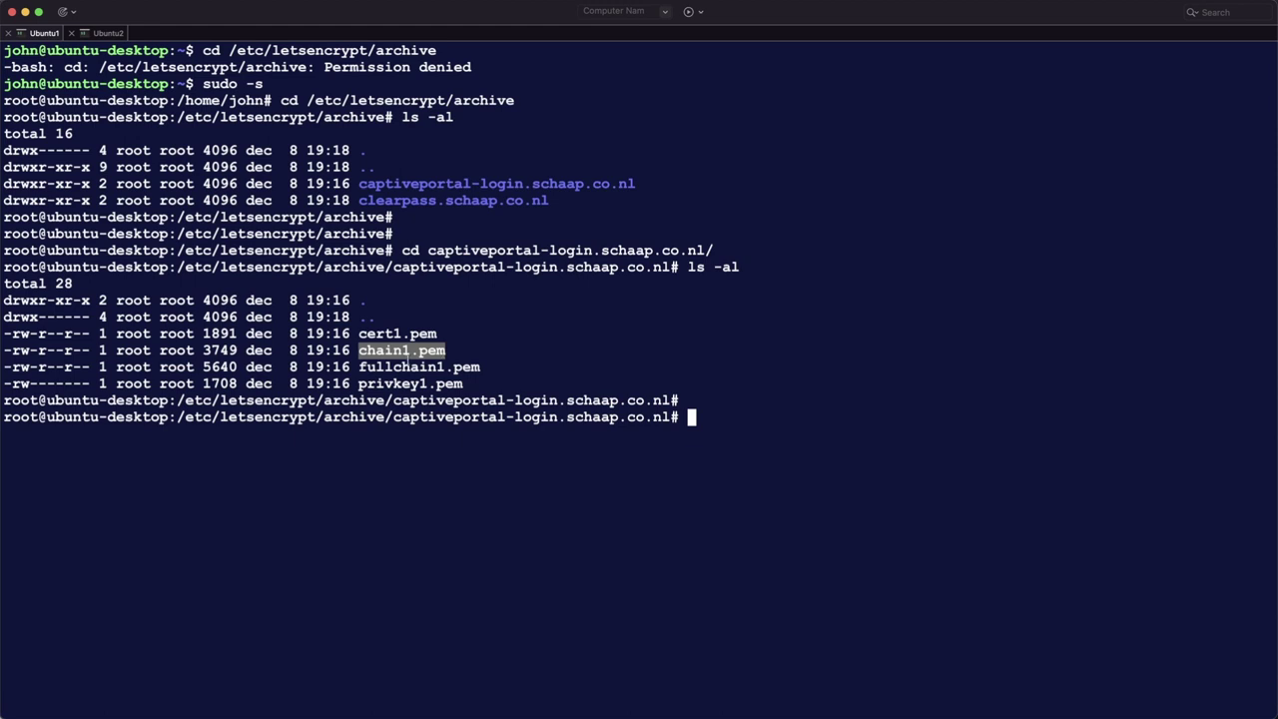
pyautogui.click(360, 367)
pyautogui.moveTo(360, 366); pyautogui.dragTo(479, 367)
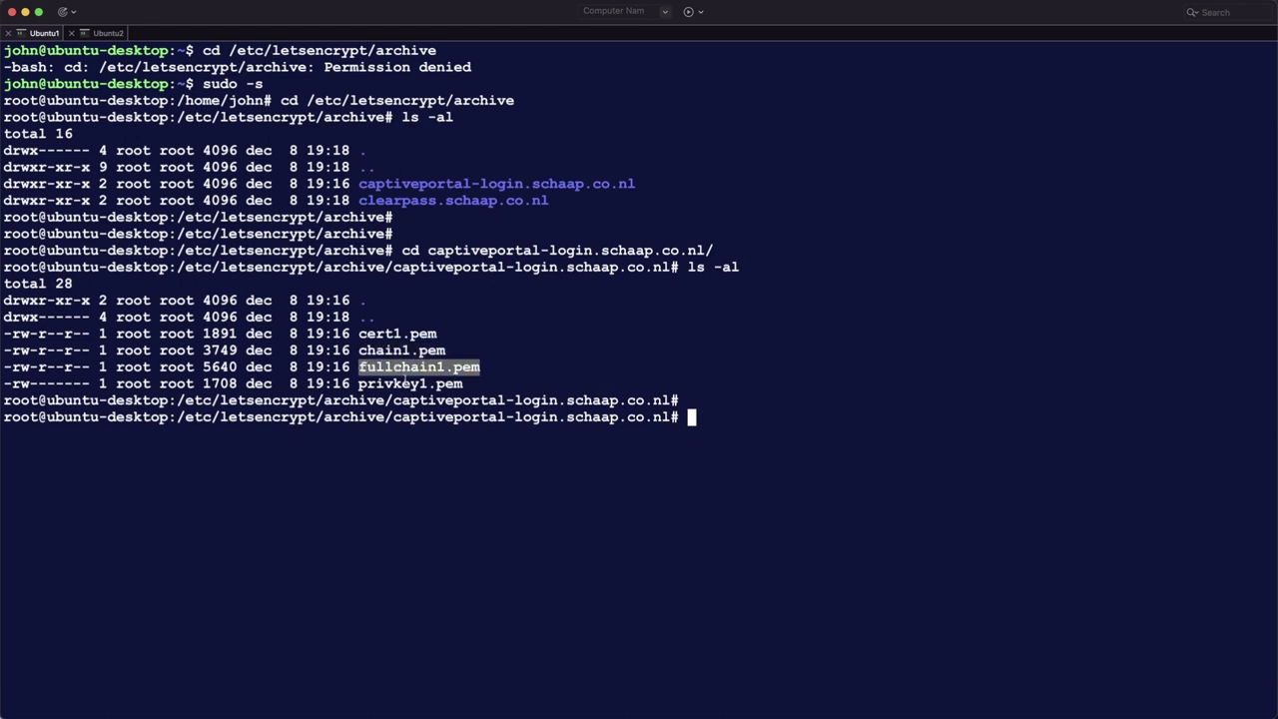
pyautogui.click(361, 383)
pyautogui.moveTo(361, 383); pyautogui.dragTo(463, 383)
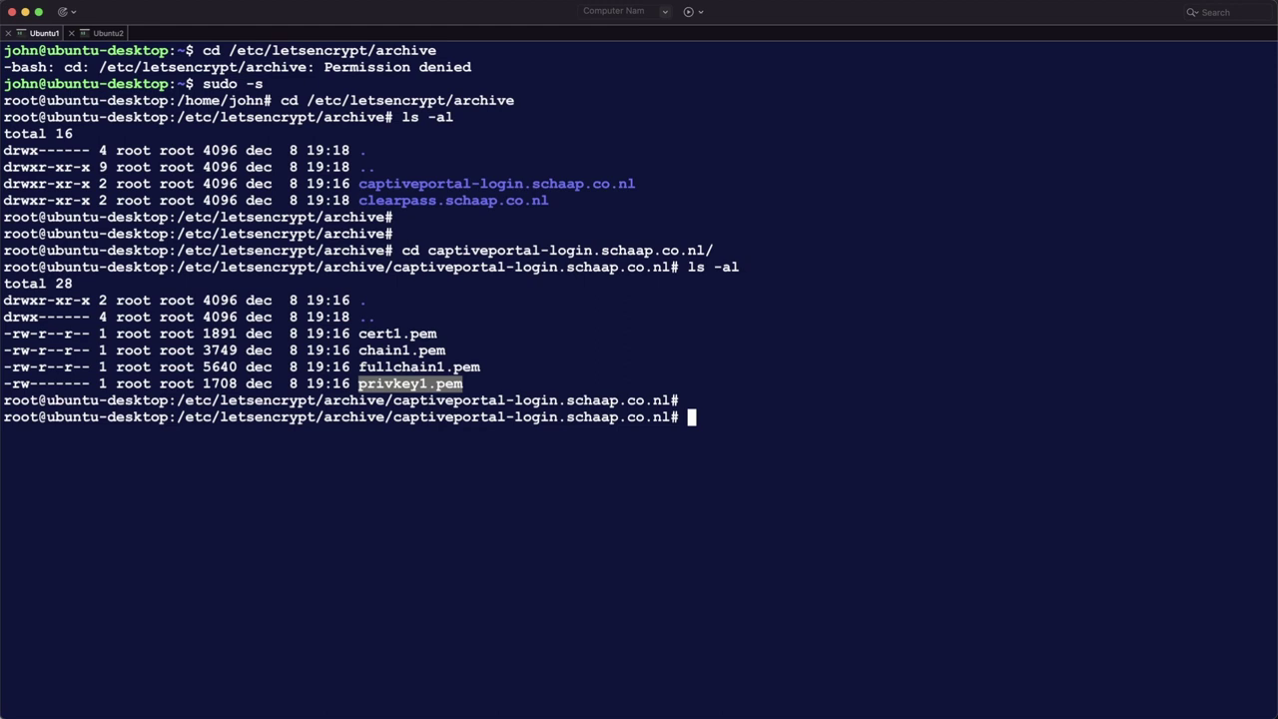
pyautogui.click(819, 529)
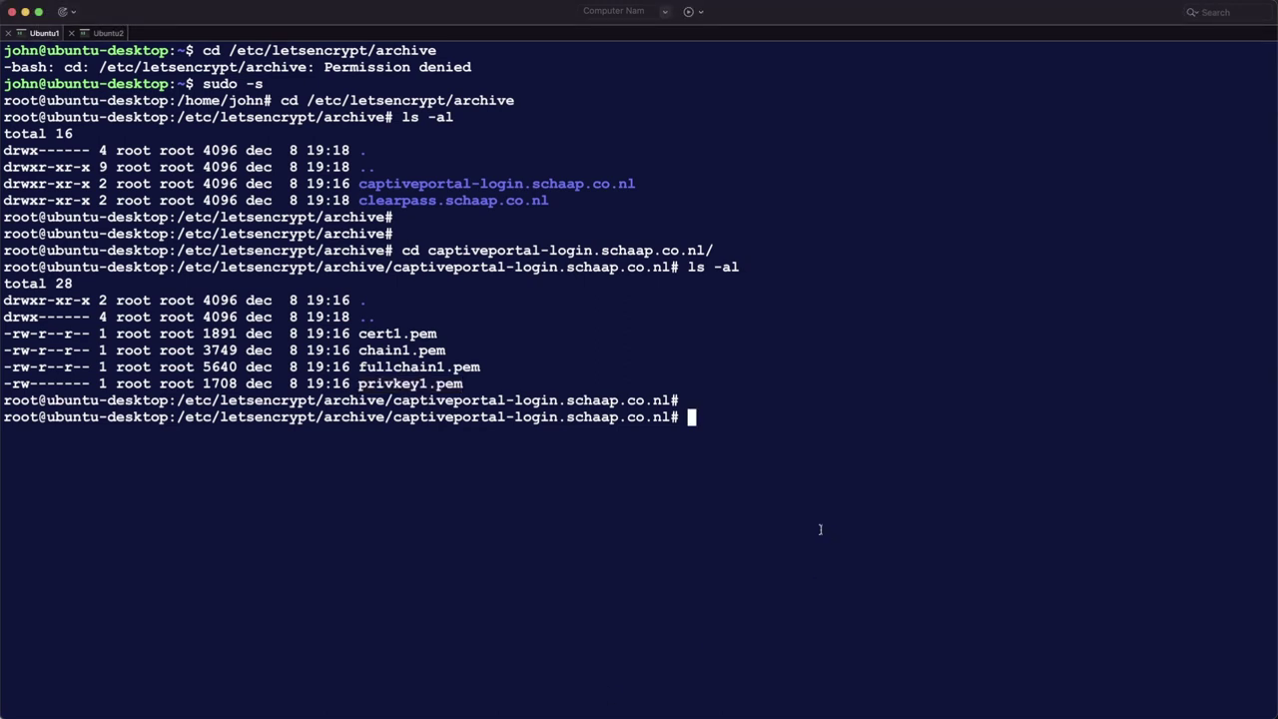
# - Export privkey1.pem, cert1.pem and chain1.pem with openssl pkcs12 to cp-login.schaap.co.nl.pfx, entering and verifying the export password
pyautogui.write('openssl pkcs12 -export -out cp-login.schaap.co.nl.pfx -inkey privkey1.pem -in cert1.pem -certfile chain1.pem')
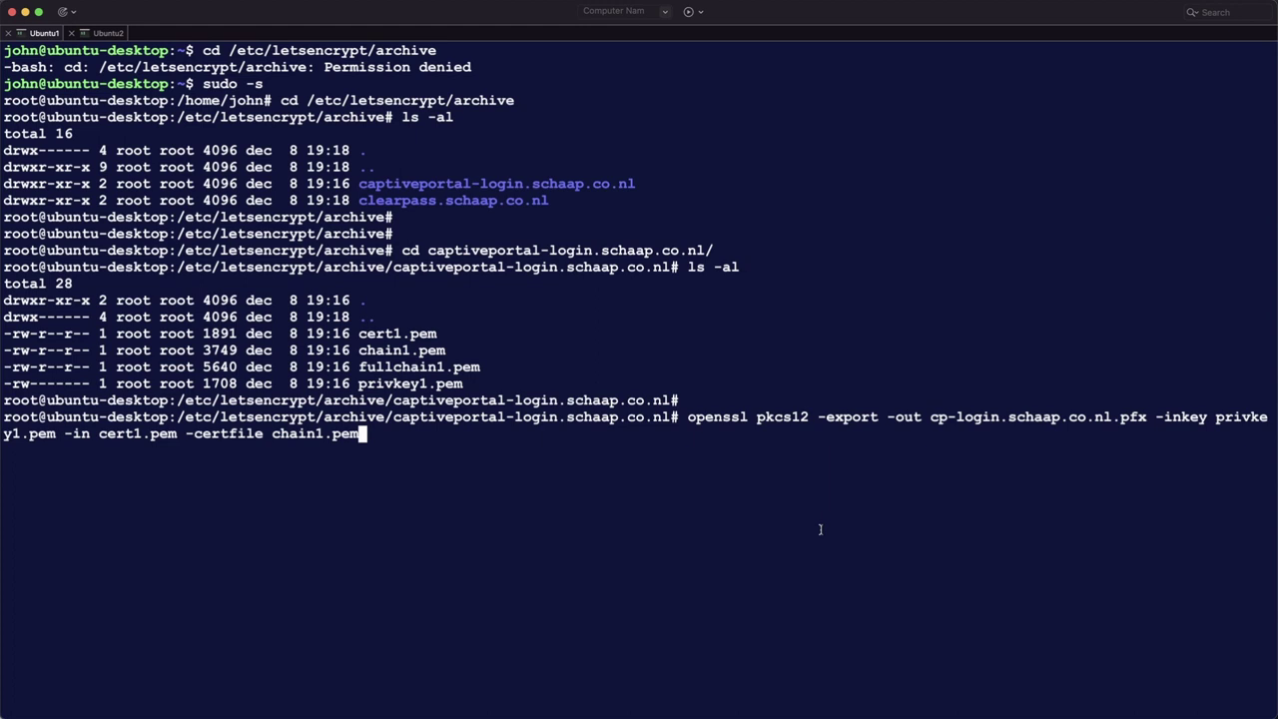
pyautogui.moveTo(897, 417); pyautogui.dragTo(1143, 420)
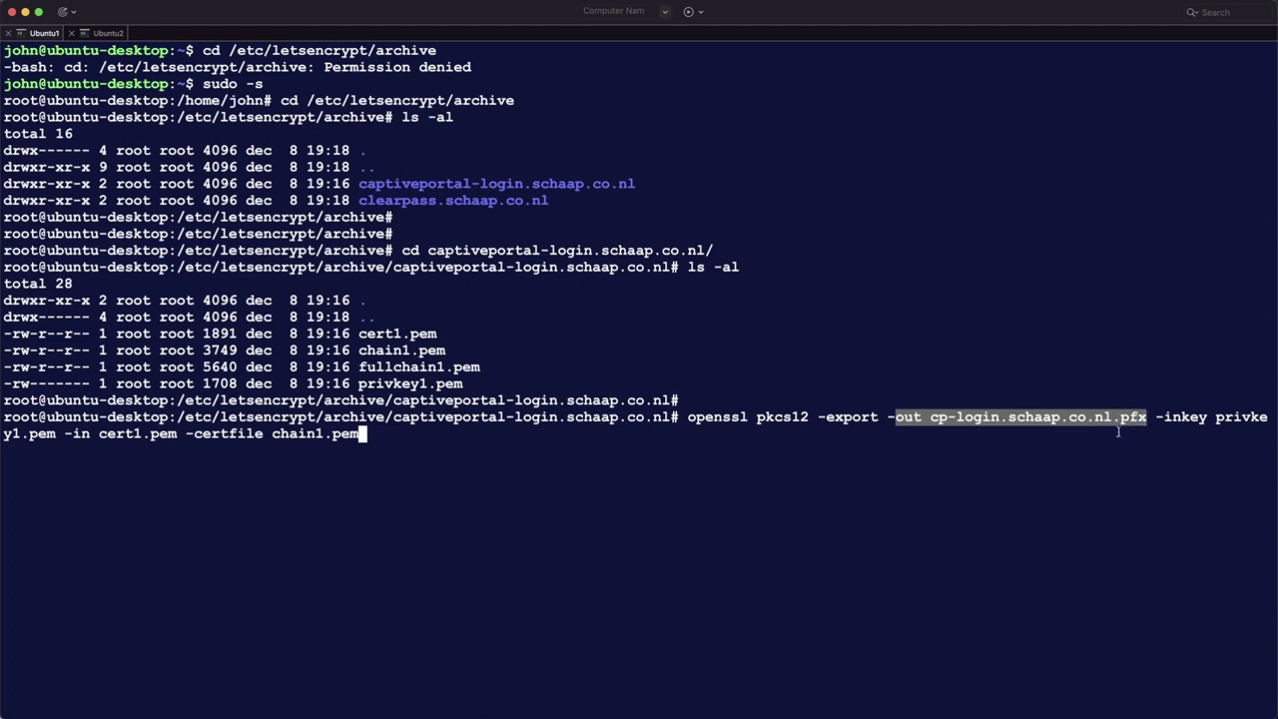
pyautogui.click(936, 495)
pyautogui.press('Return')
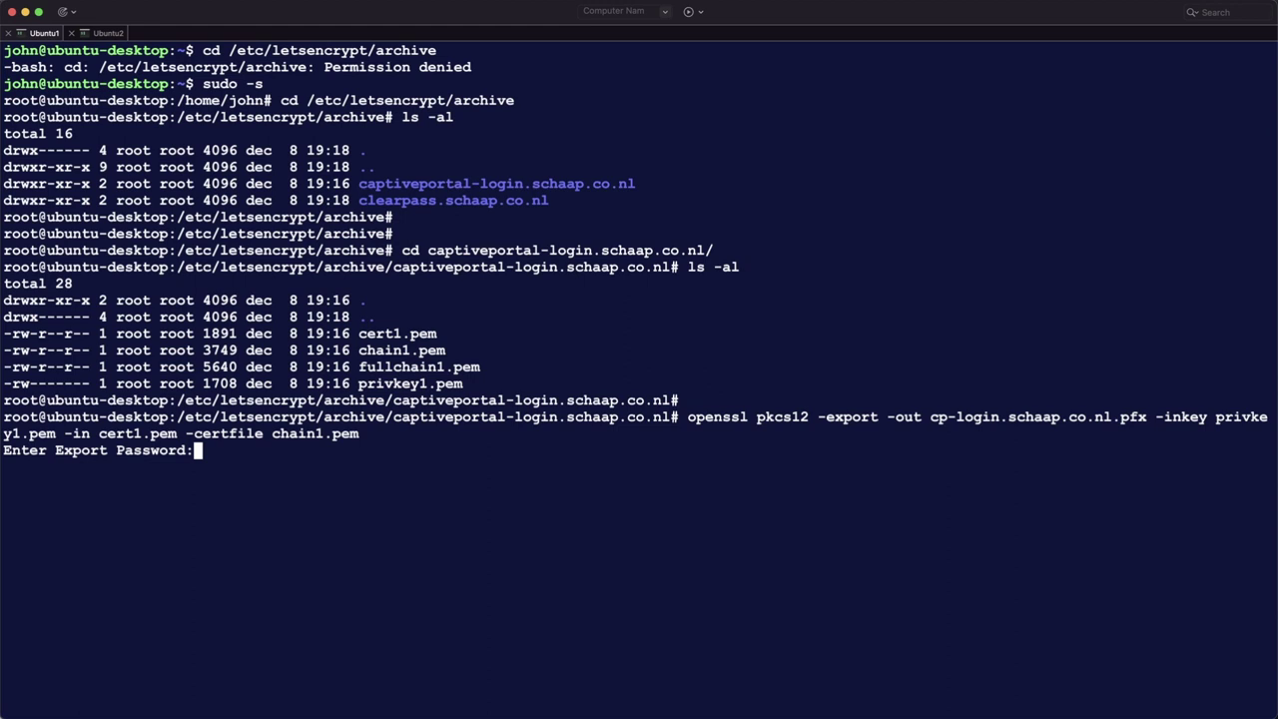
pyautogui.press('Return')
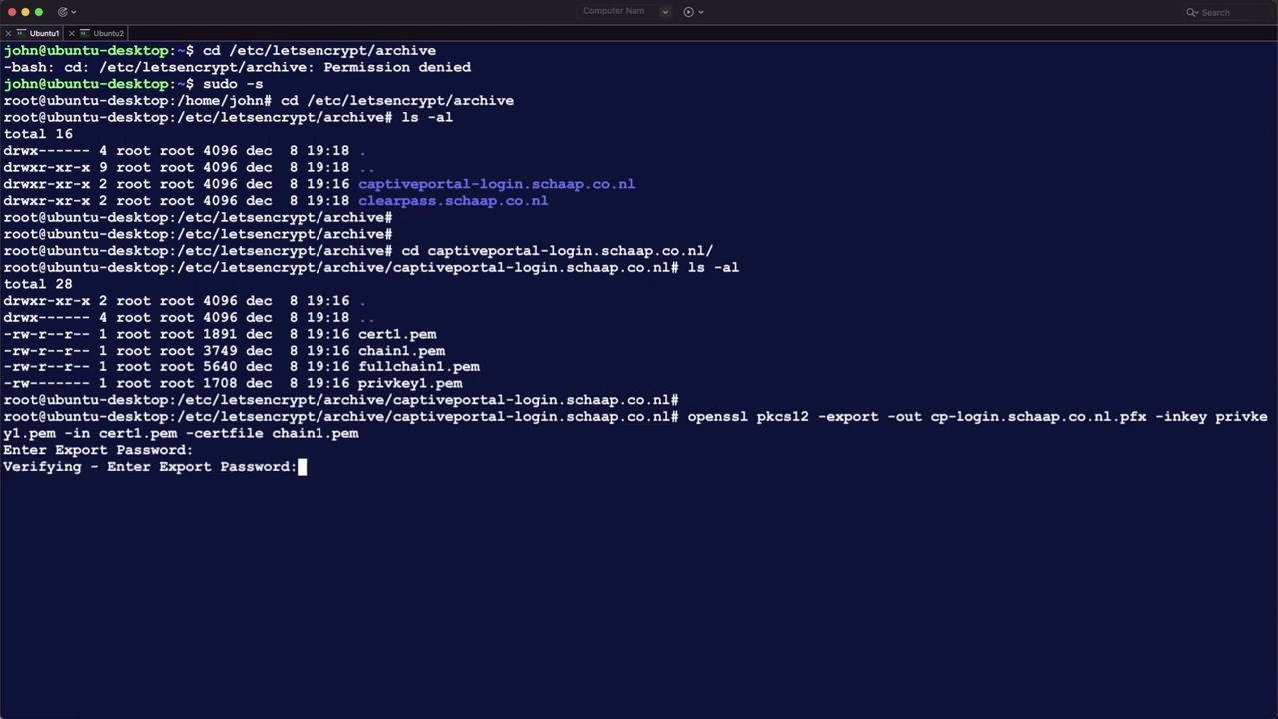
pyautogui.press('Return')
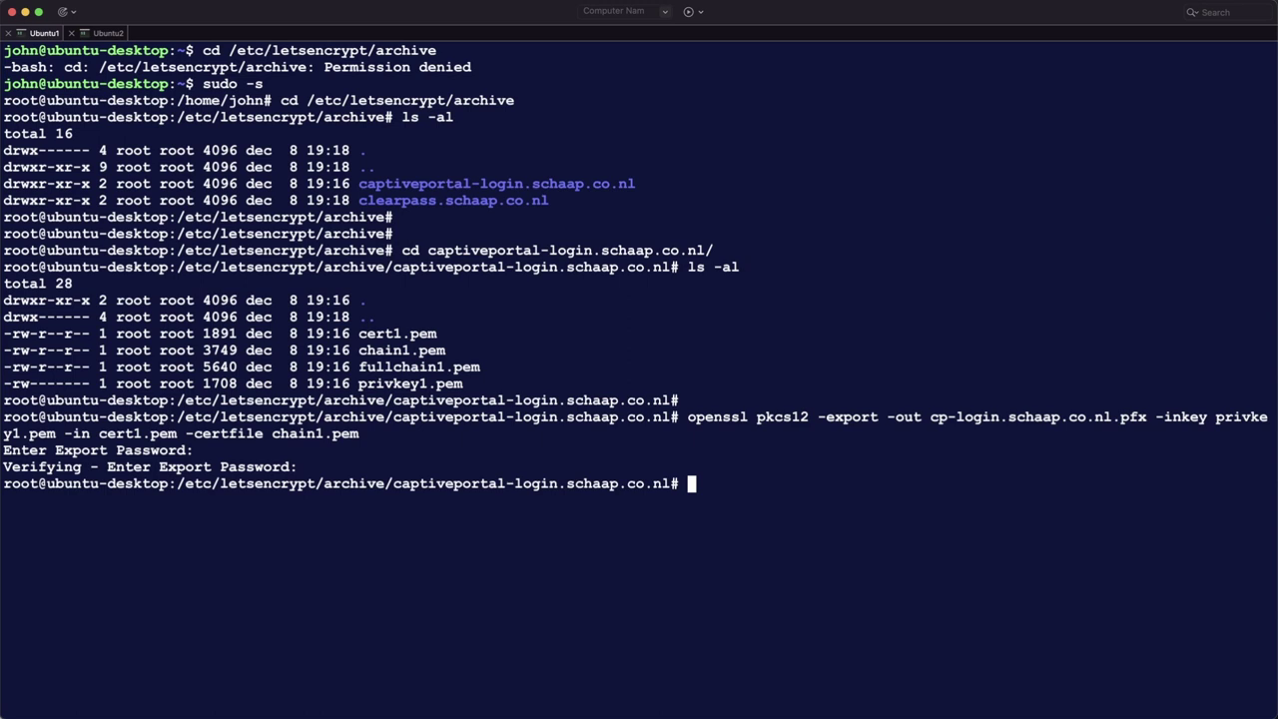
# - List the directory in long format and check the exported PFX file's permissions
pyautogui.write('ls -al')
pyautogui.press('Return')
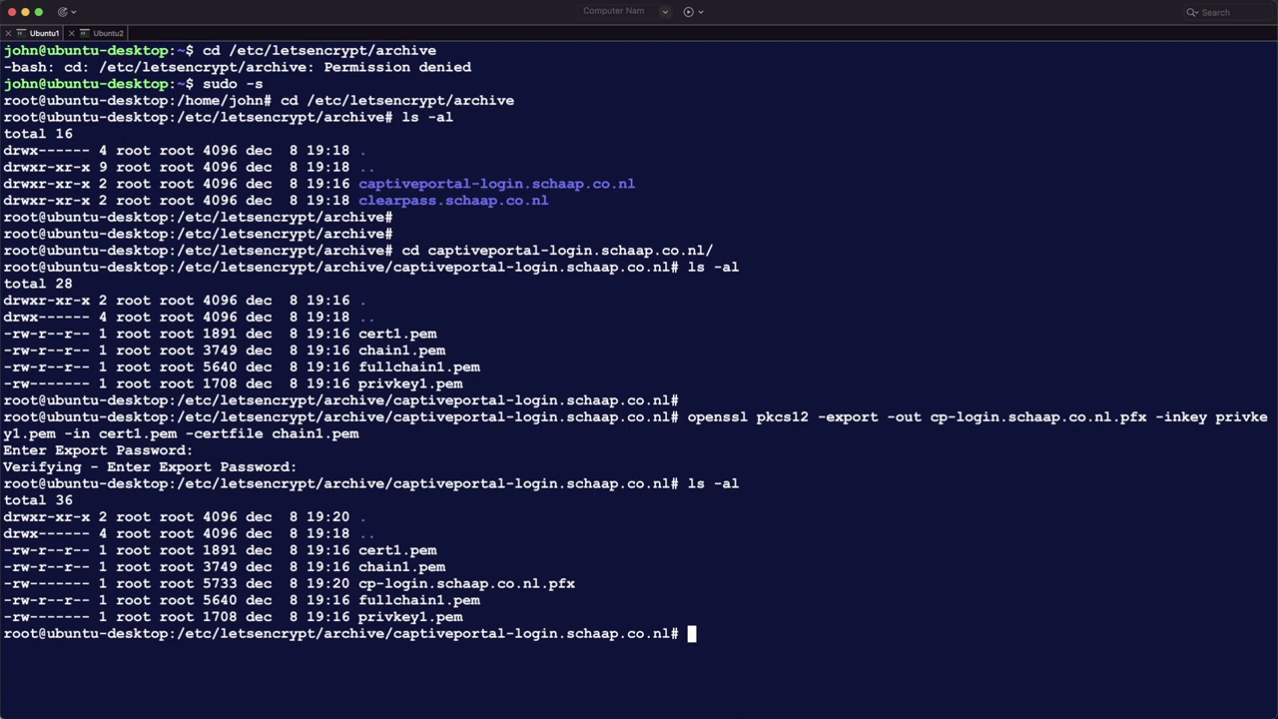
pyautogui.moveTo(362, 587); pyautogui.dragTo(576, 587)
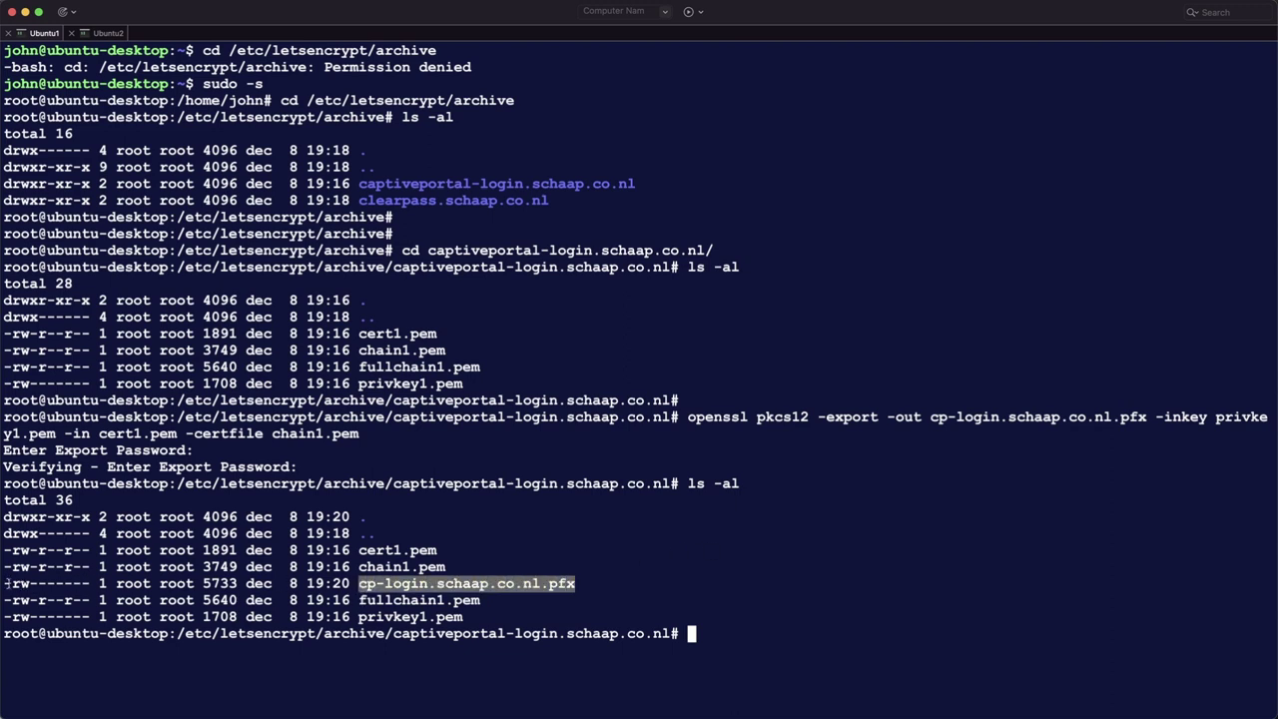
pyautogui.moveTo(8, 583); pyautogui.dragTo(86, 583)
pyautogui.click(850, 621)
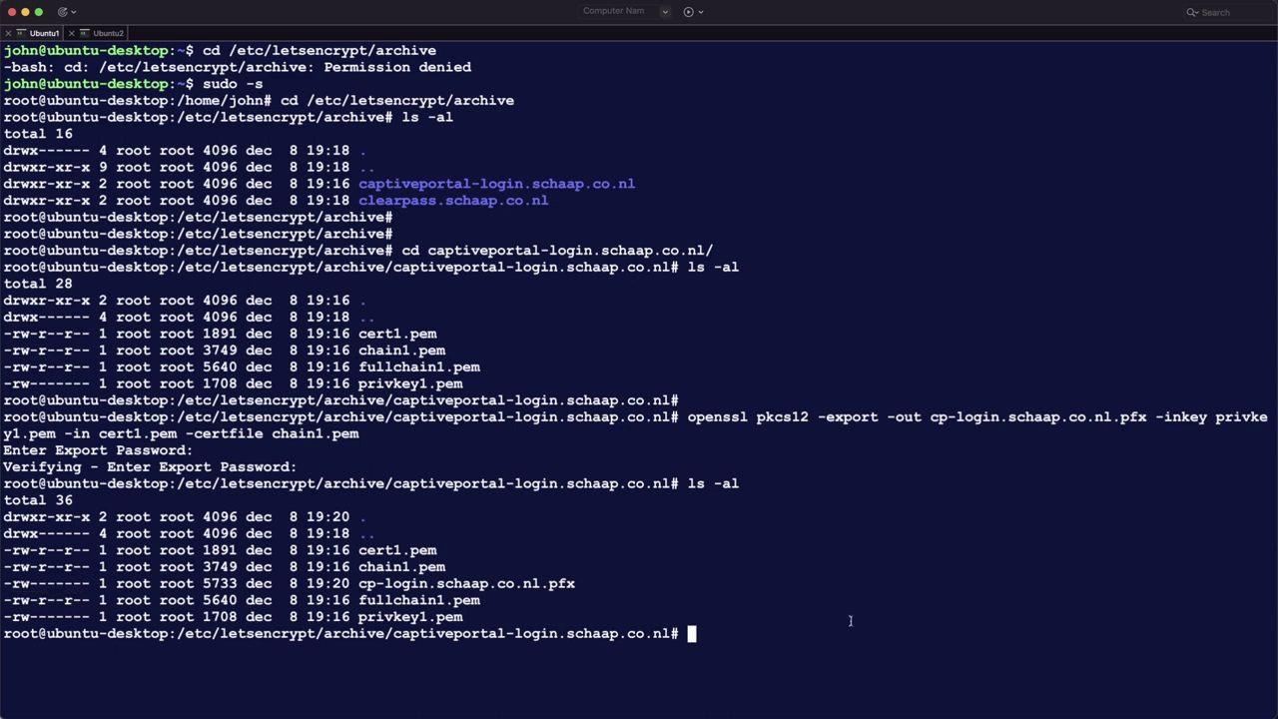
# - Set the permissions of cp-login.schaap.co.nl.pfx to 644 with chmod -R
pyautogui.press('super+Tab')
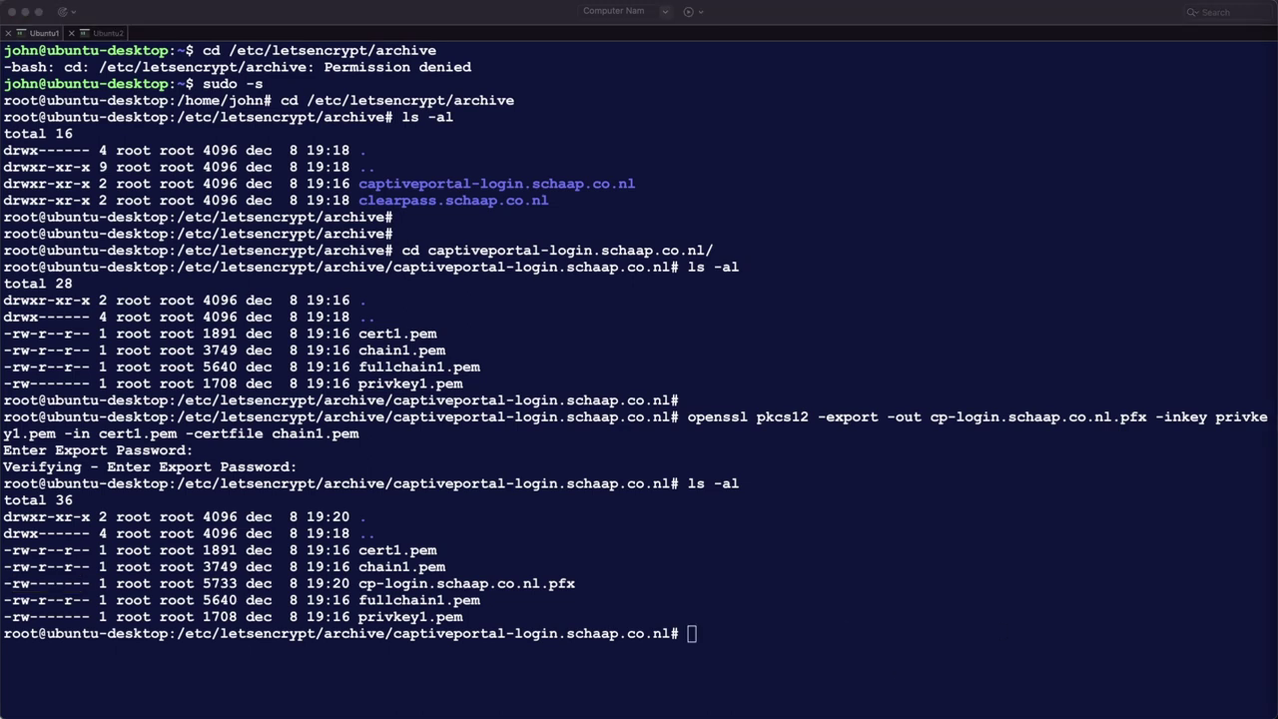
pyautogui.click(915, 520)
pyautogui.write('chmod -R 644 cp-login.schaap.co.nl.pfx')
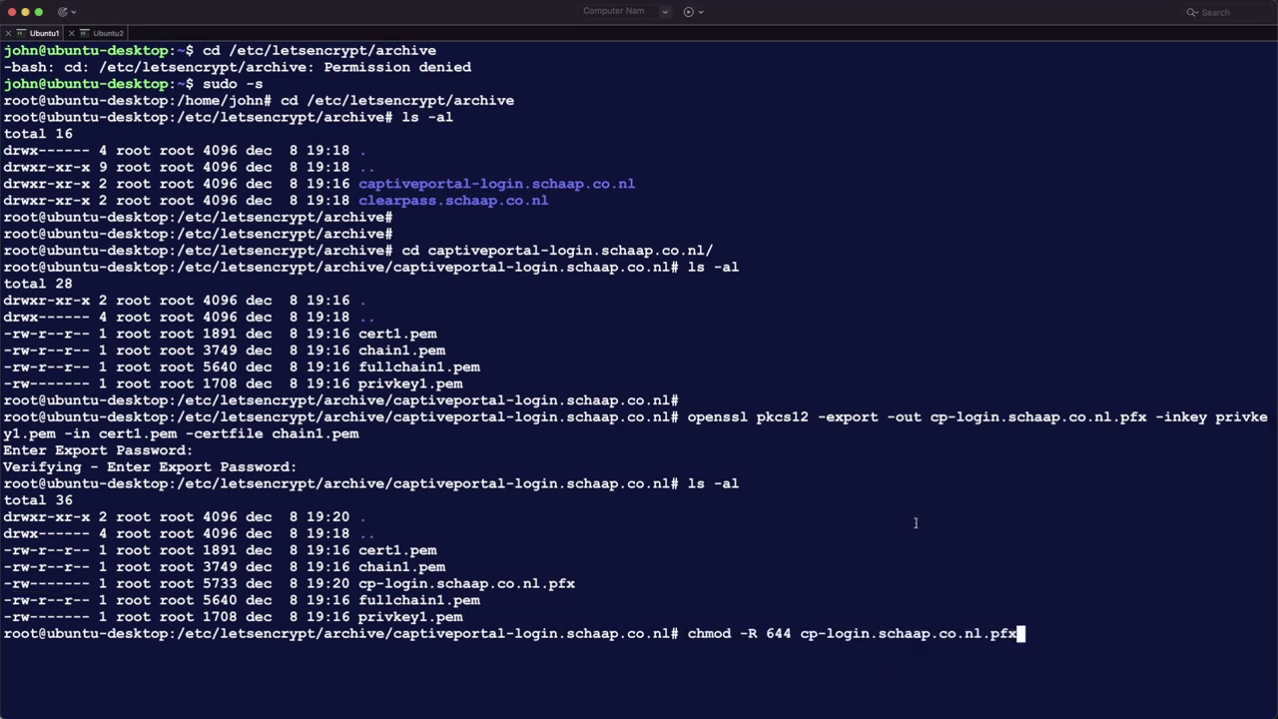
pyautogui.press('Return')
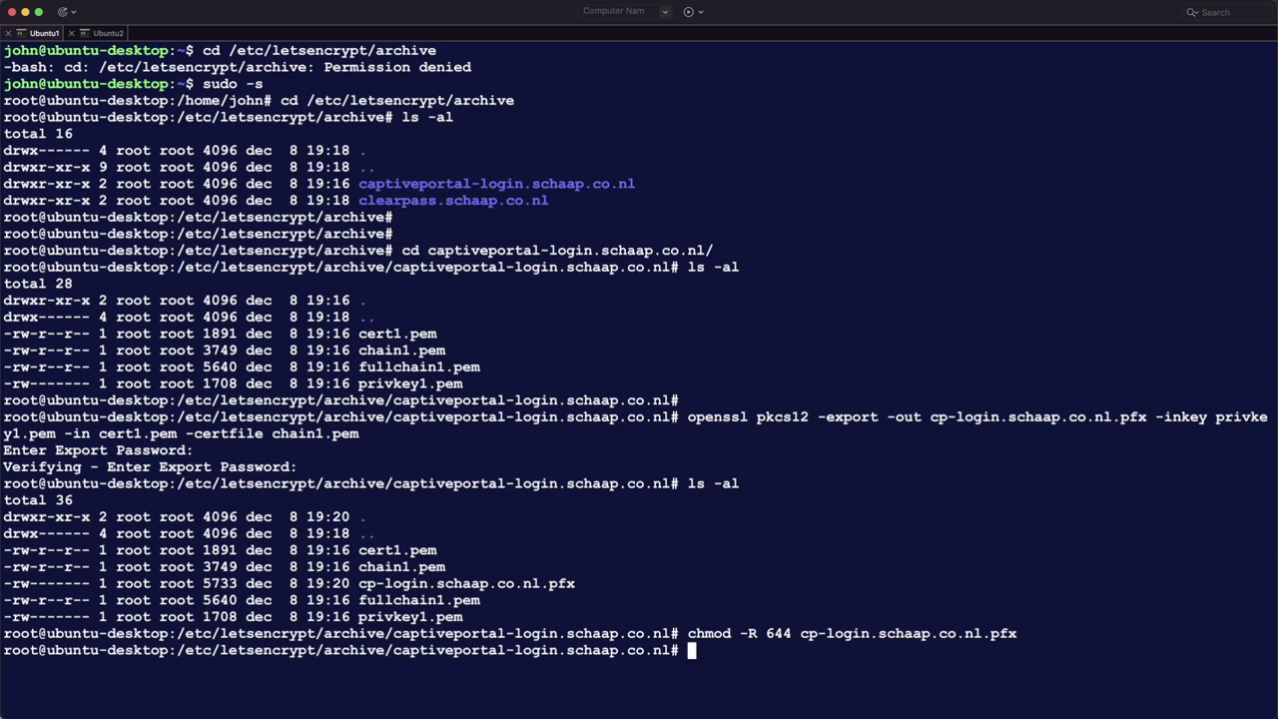
# - Clear the terminal, list the directory in long format again, and check the PFX file's changed permissions
pyautogui.hotkey('ctrl', 'l')
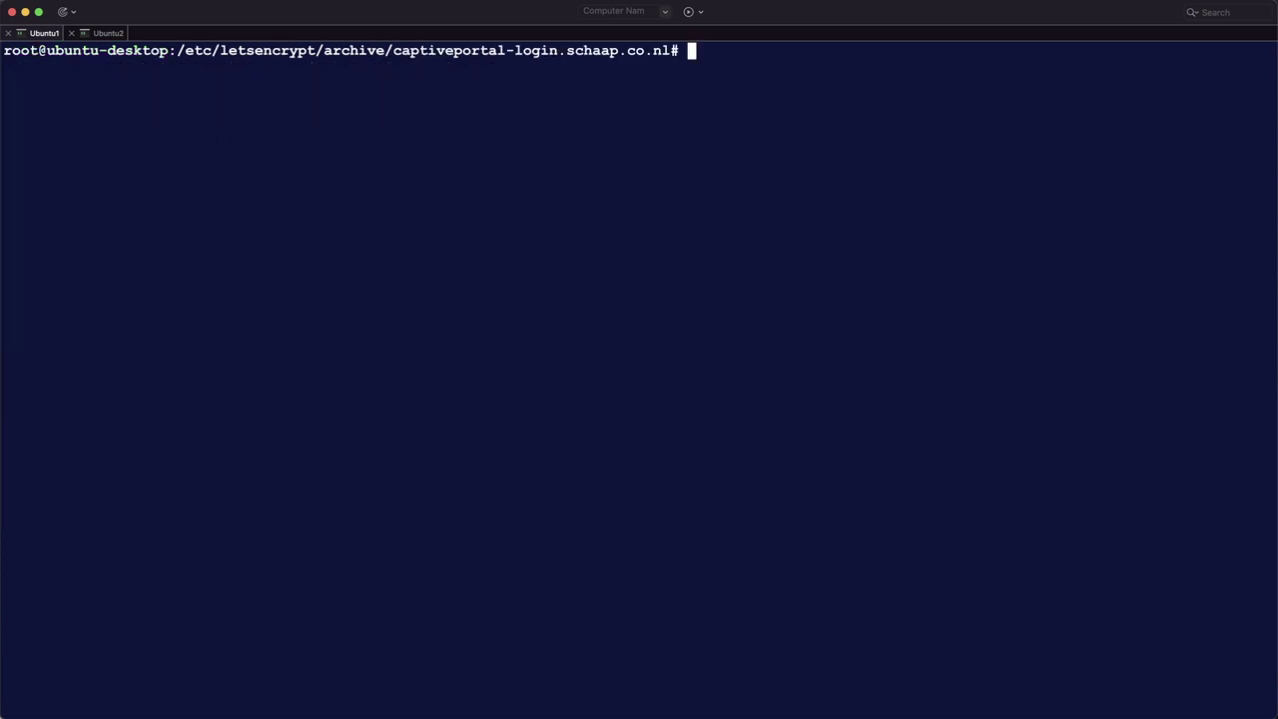
pyautogui.press('Up')
pyautogui.press('Up')
pyautogui.press('Return')
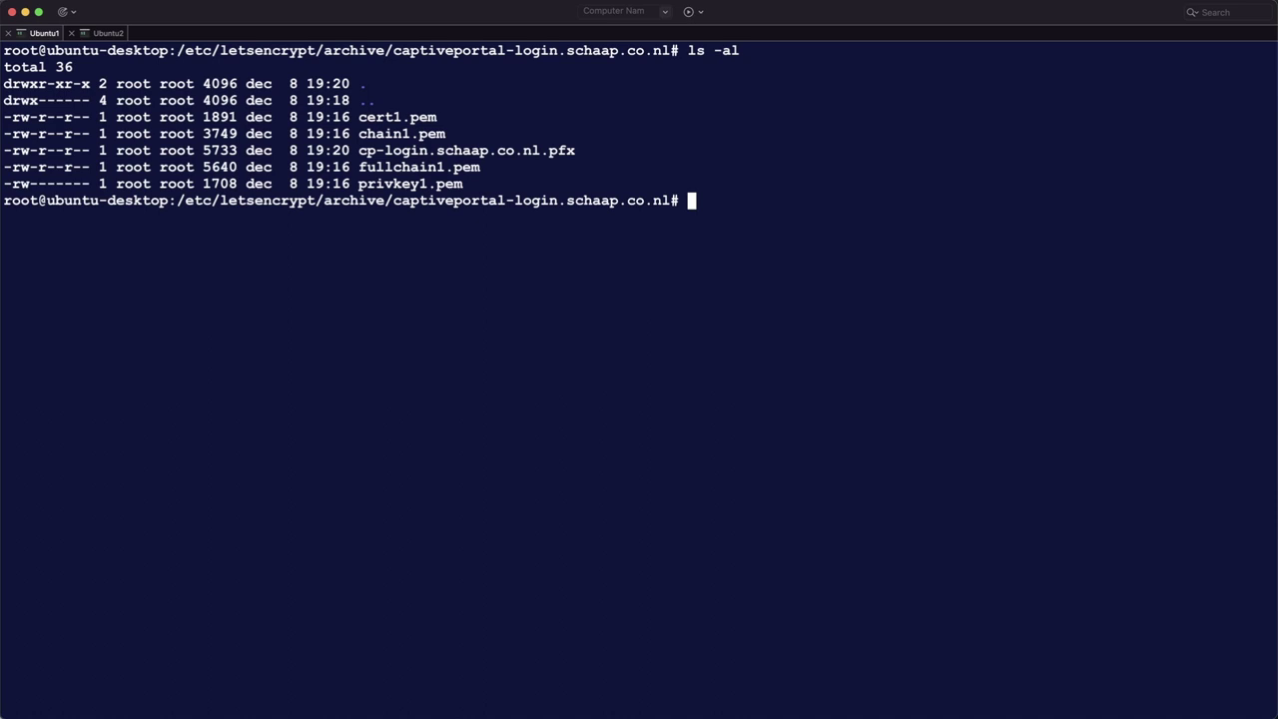
pyautogui.moveTo(9, 150); pyautogui.dragTo(73, 151)
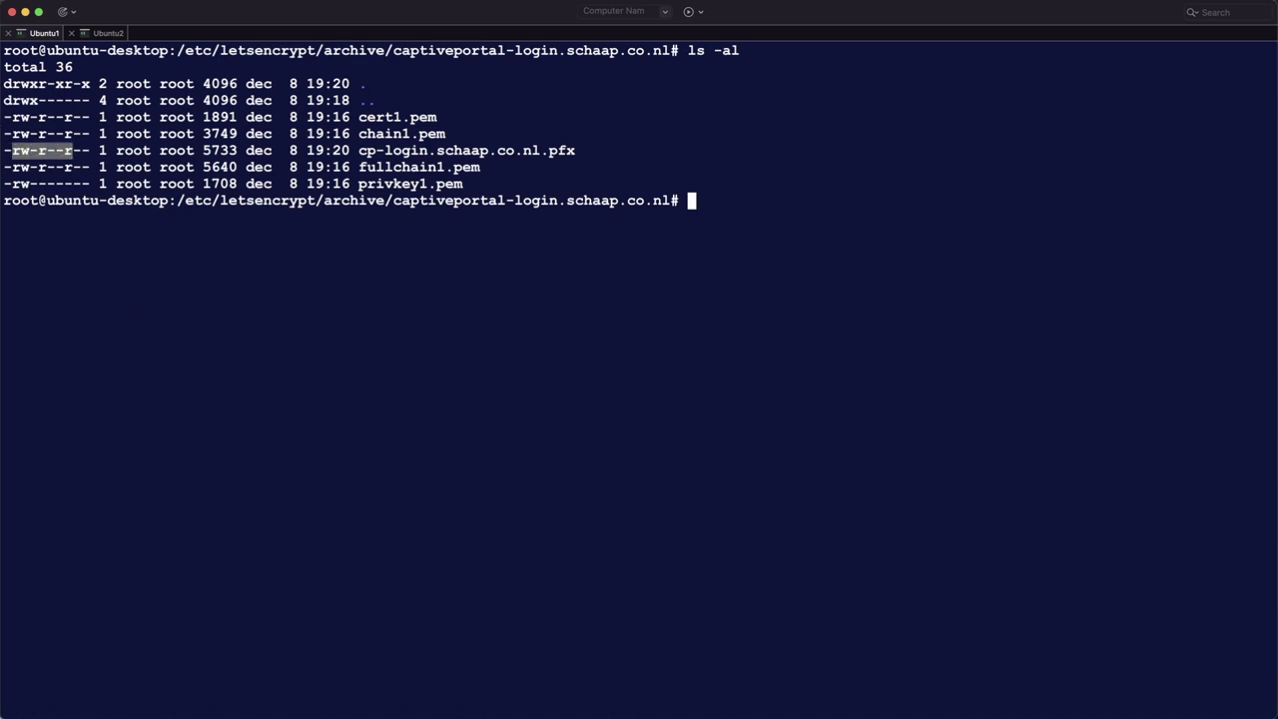
# - Change to the sibling directory ../clearpass.schaap.co.nl/ in the Let's Encrypt archive
pyautogui.click(709, 460)
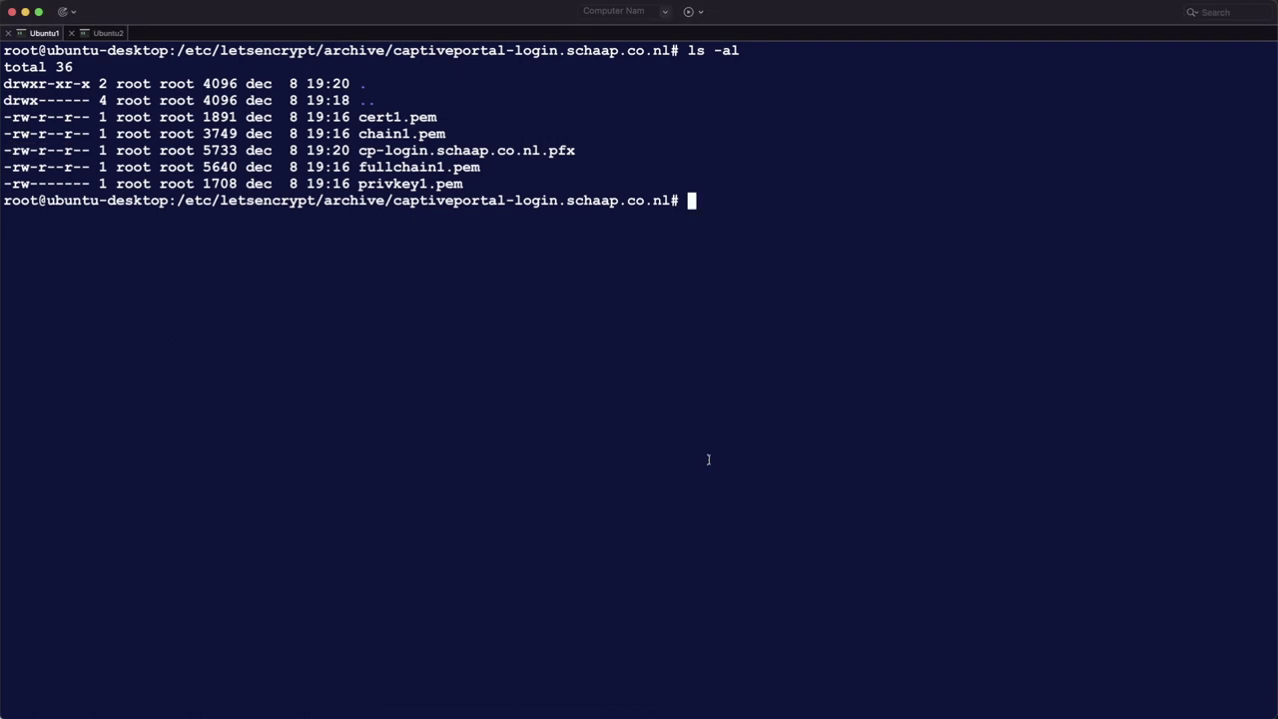
pyautogui.write('cd ../c')
pyautogui.press('Tab')
pyautogui.press('Return')
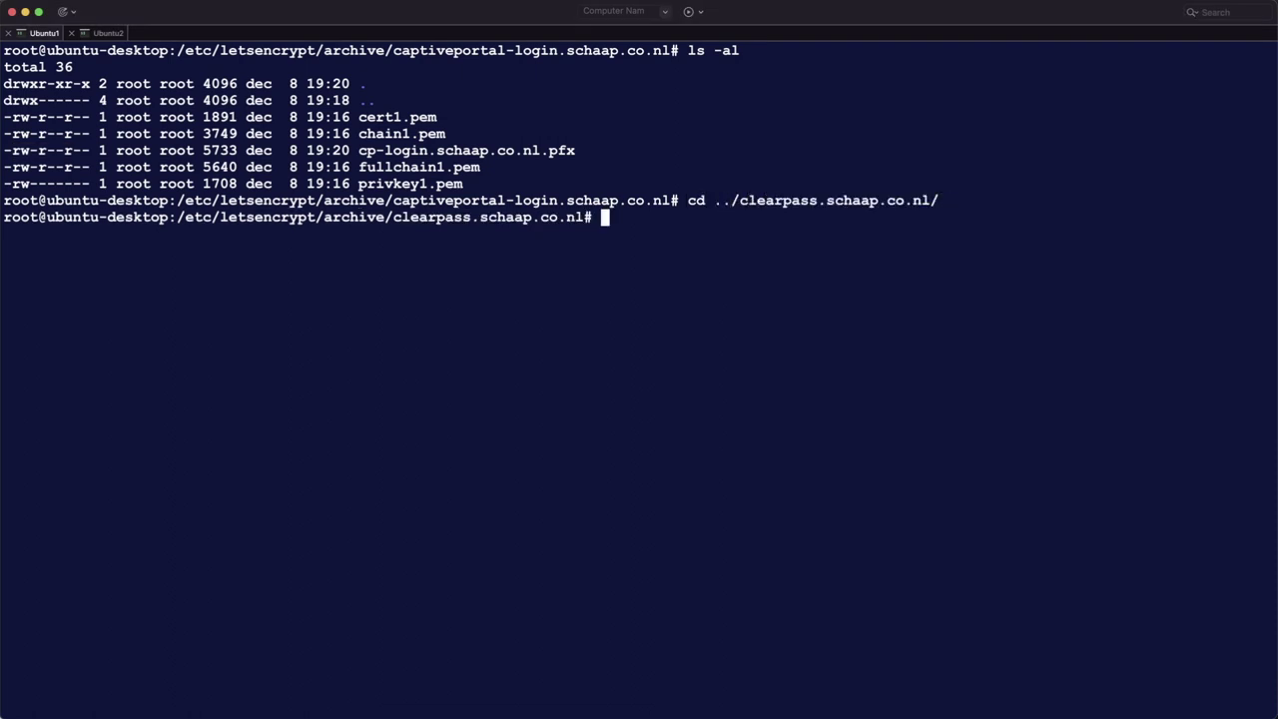
pyautogui.press('Return')
pyautogui.press('Return')
# - List the clearpass.schaap.co.nl directory in long format with ls -al and check its PEM files
pyautogui.write('ls -al')
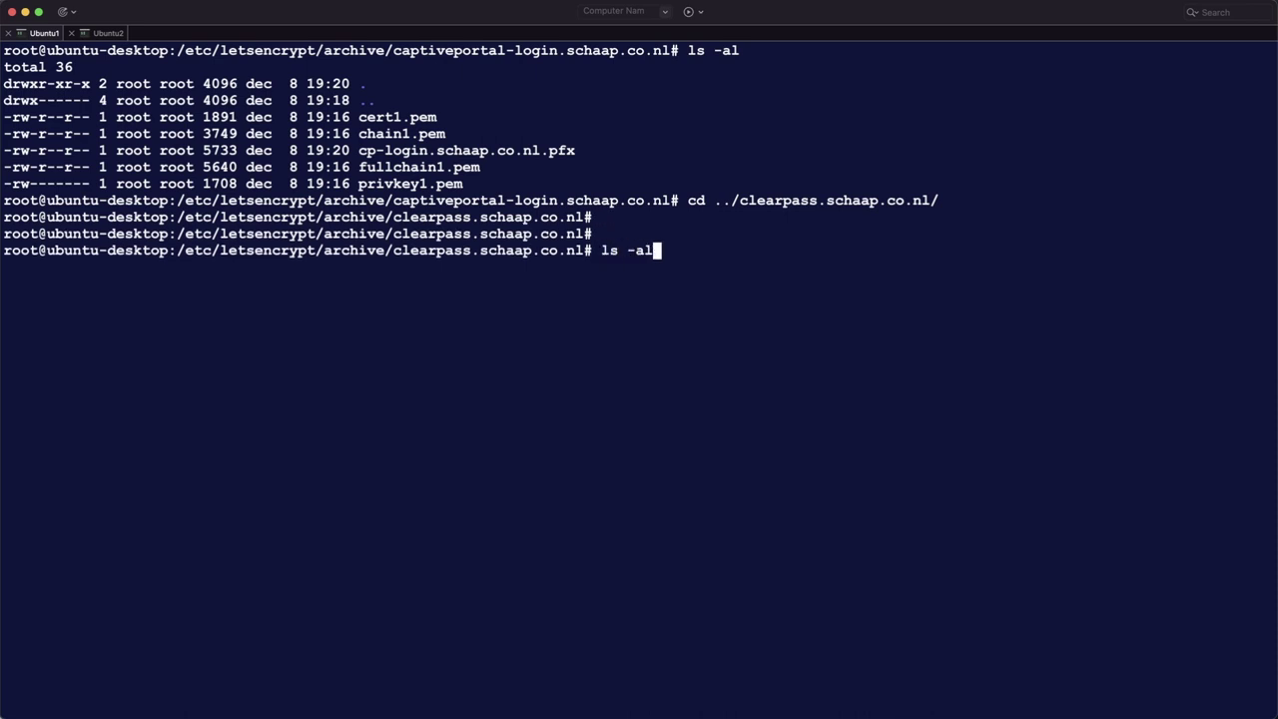
pyautogui.press('Return')
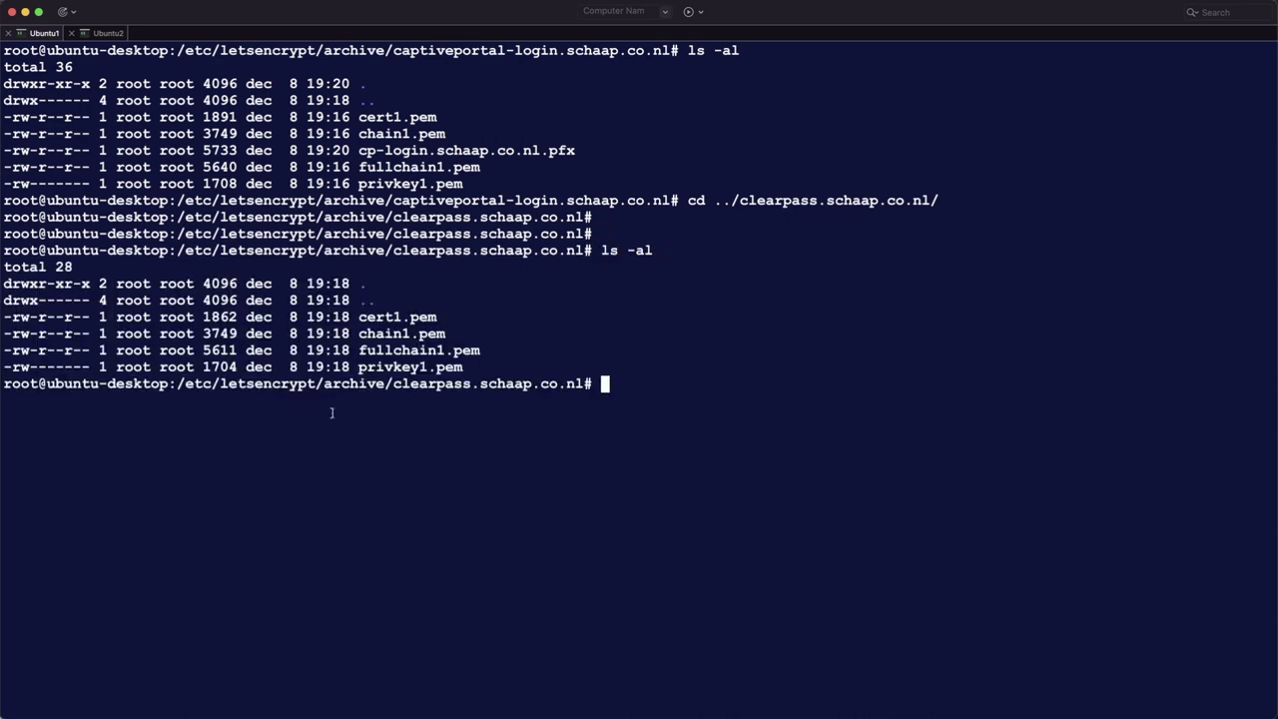
pyautogui.moveTo(357, 315); pyautogui.dragTo(459, 365)
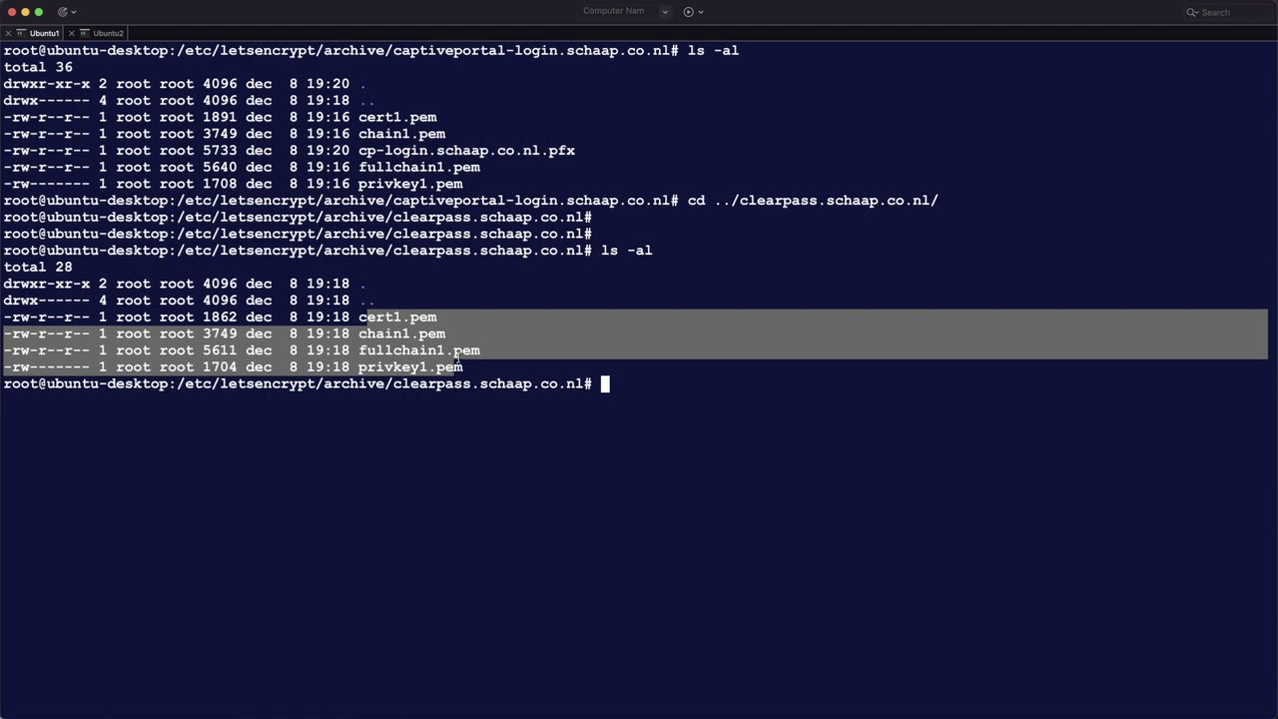
pyautogui.click(434, 495)
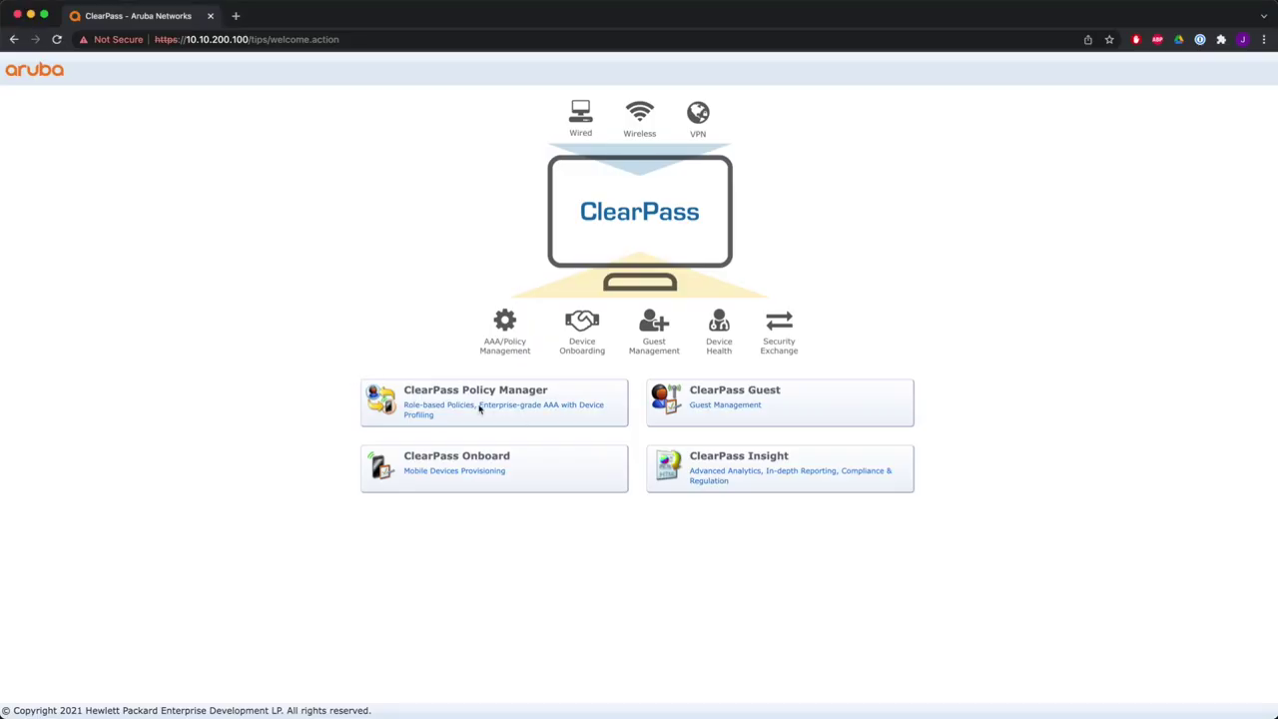
# - Switch to the ClearPass web page in the browser, enter Policy Manager and look through the Certificate Trust List under Administration
pyautogui.click(490, 401)
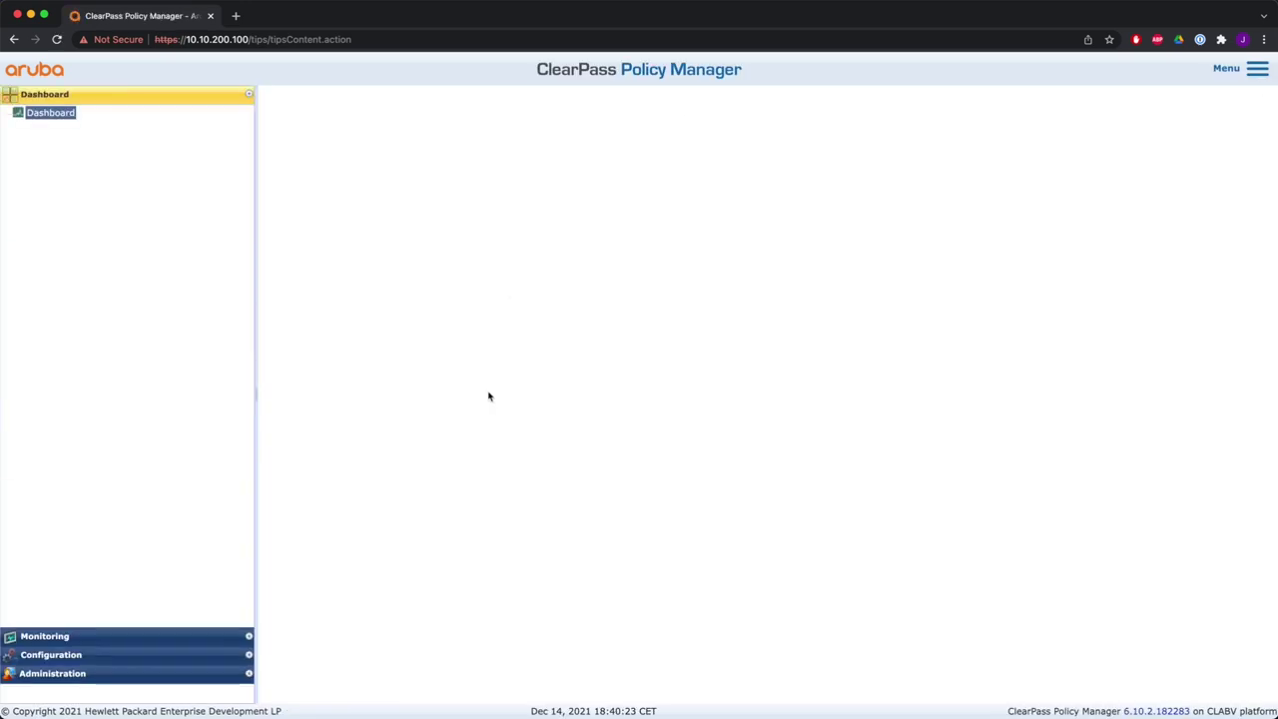
pyautogui.click(79, 692)
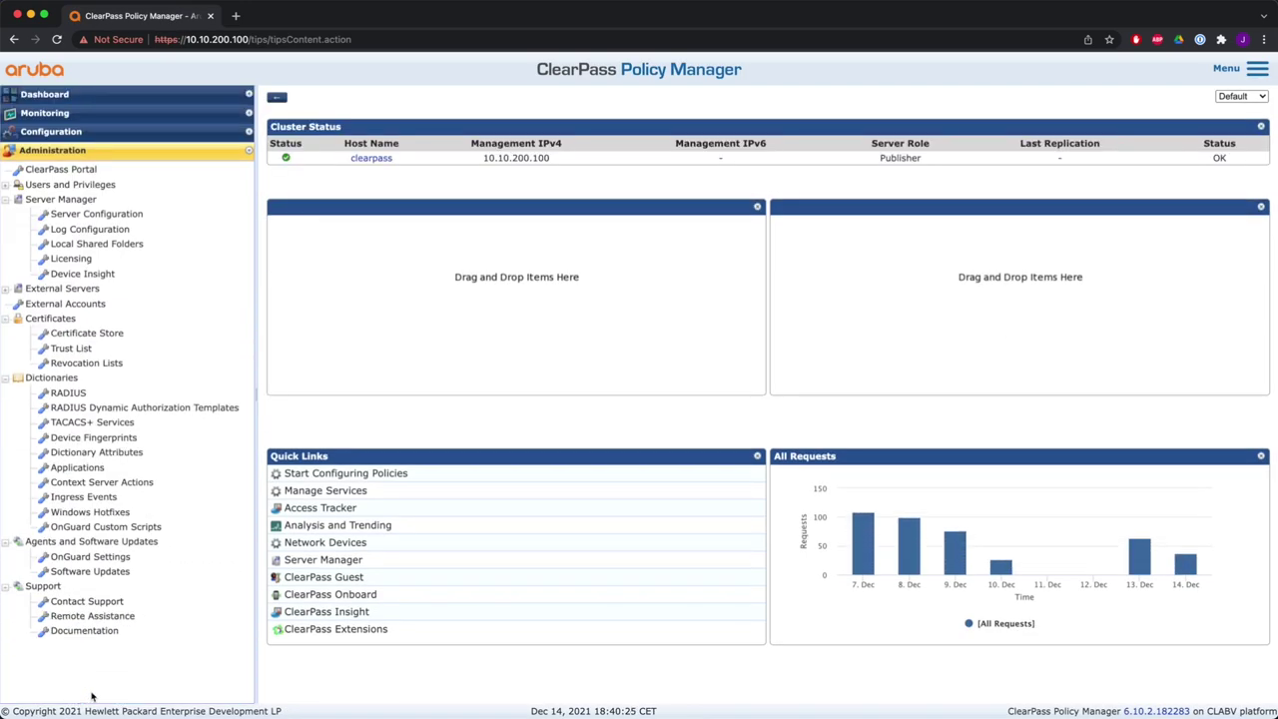
pyautogui.click(80, 349)
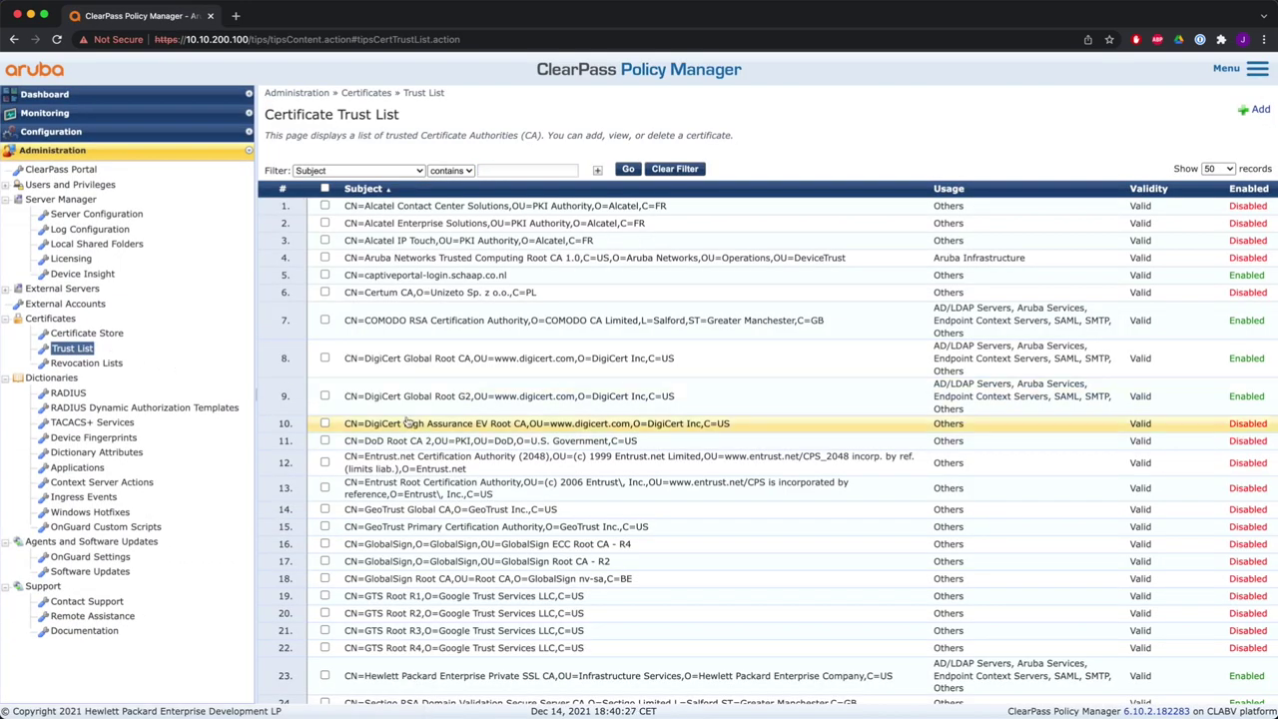
pyautogui.scroll(-3, 566, 527)
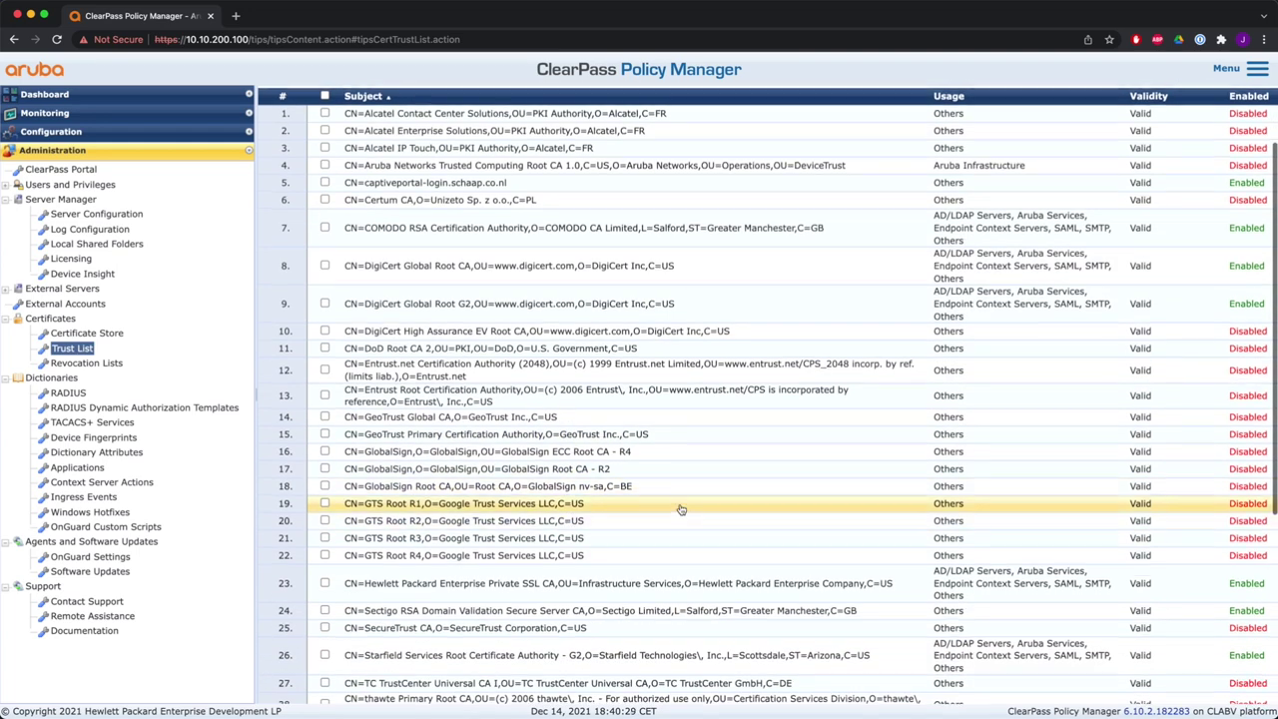
pyautogui.scroll(3, 679, 510)
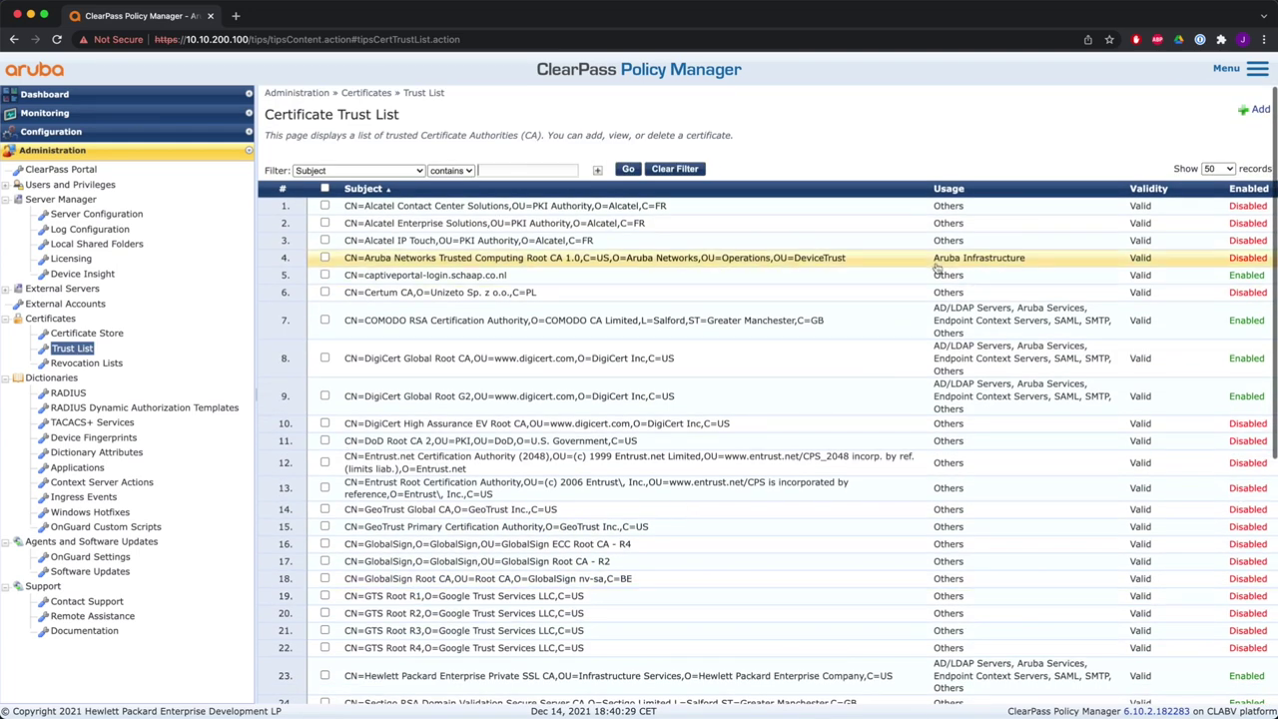
# - Start adding a trusted certificate and choose isrgrootx1.cer from the Aruba/AOS8/Certificates folder in Downloads
pyautogui.click(1258, 112)
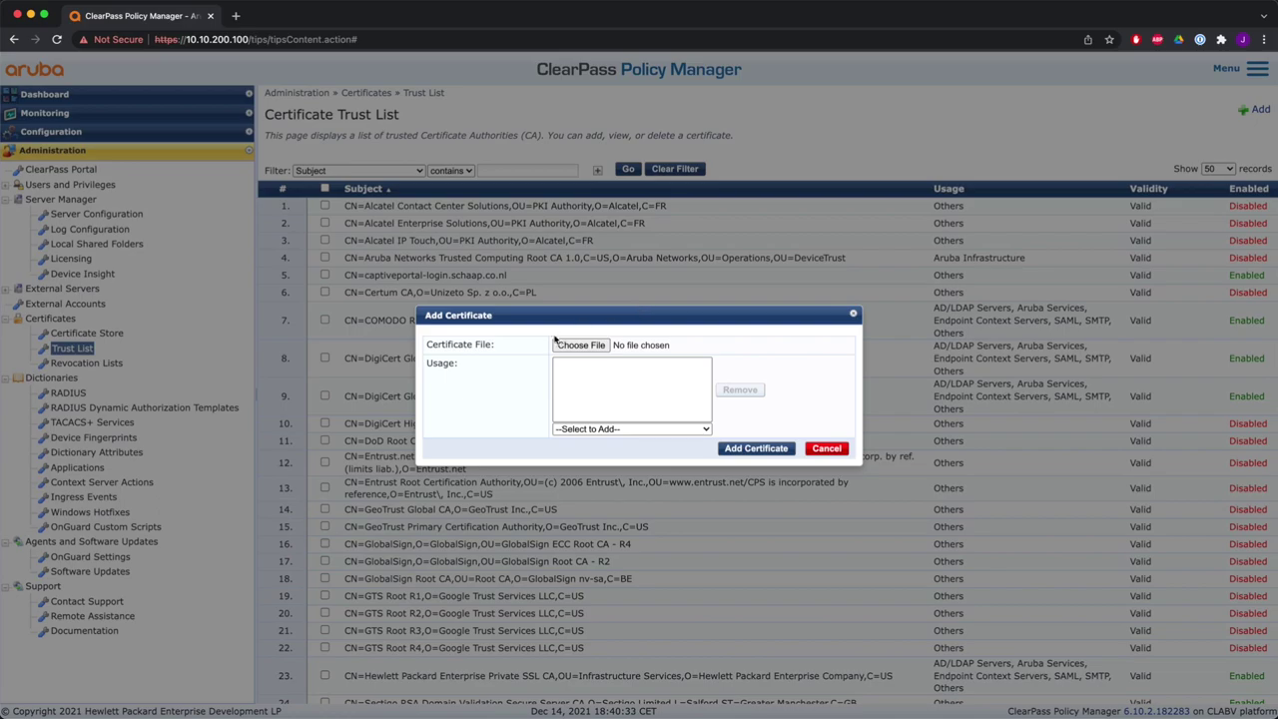
pyautogui.click(577, 344)
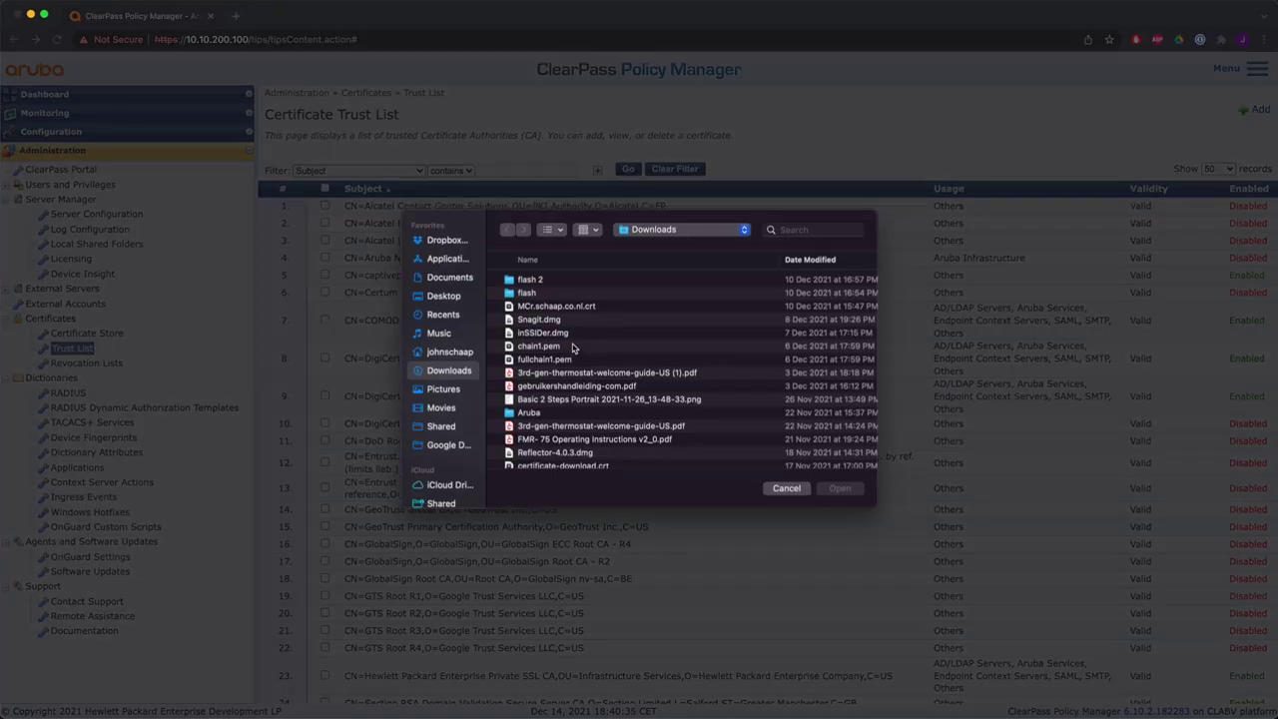
pyautogui.click(523, 416)
pyautogui.press('Return')
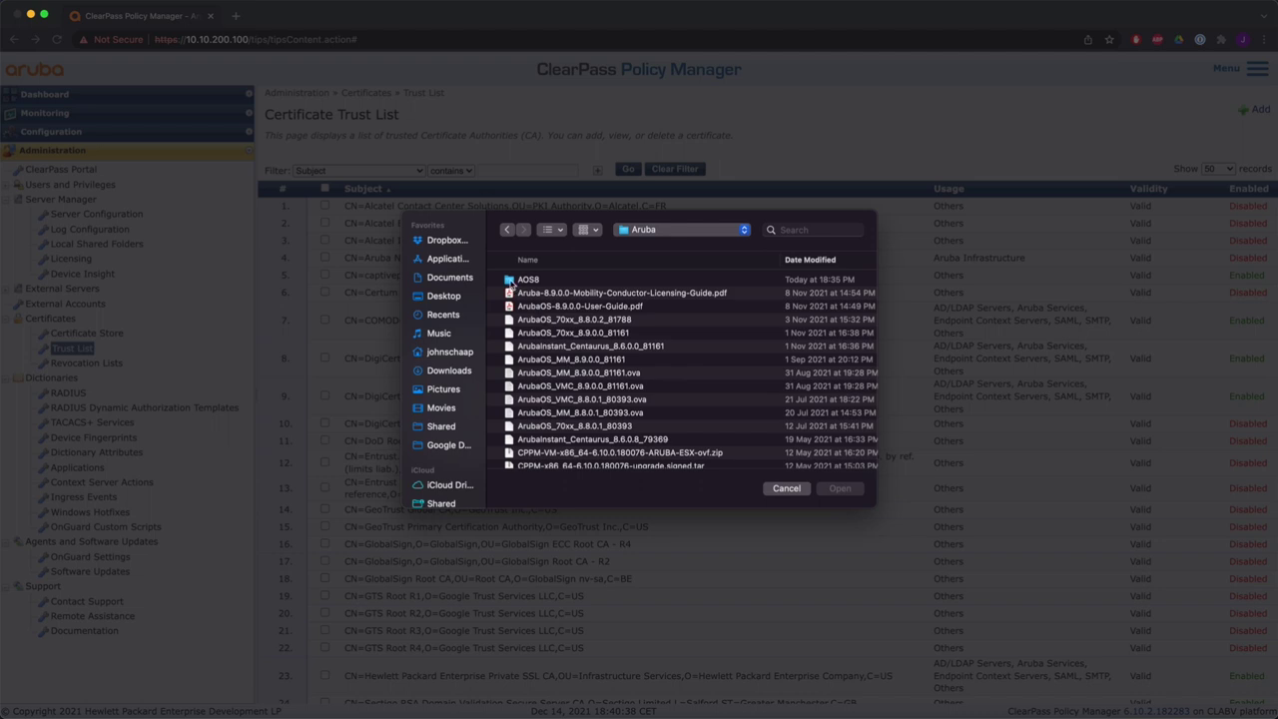
pyautogui.doubleClick(527, 281)
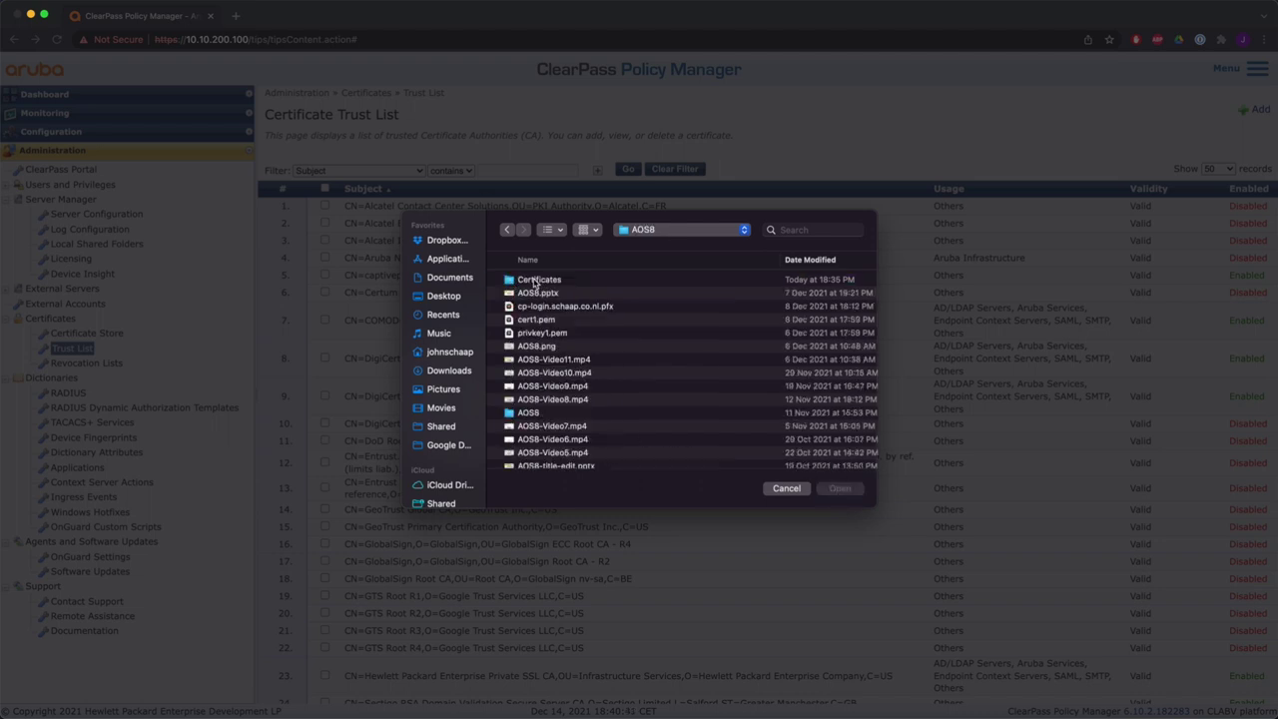
pyautogui.doubleClick(537, 283)
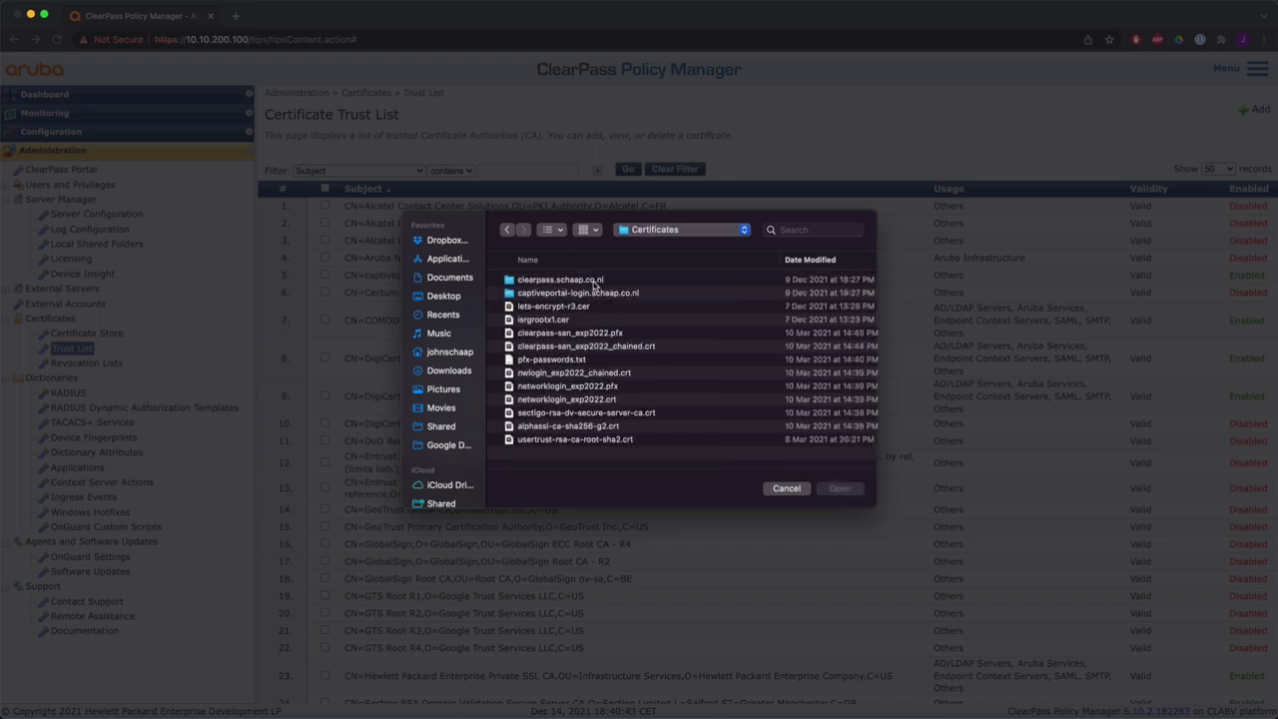
pyautogui.click(542, 321)
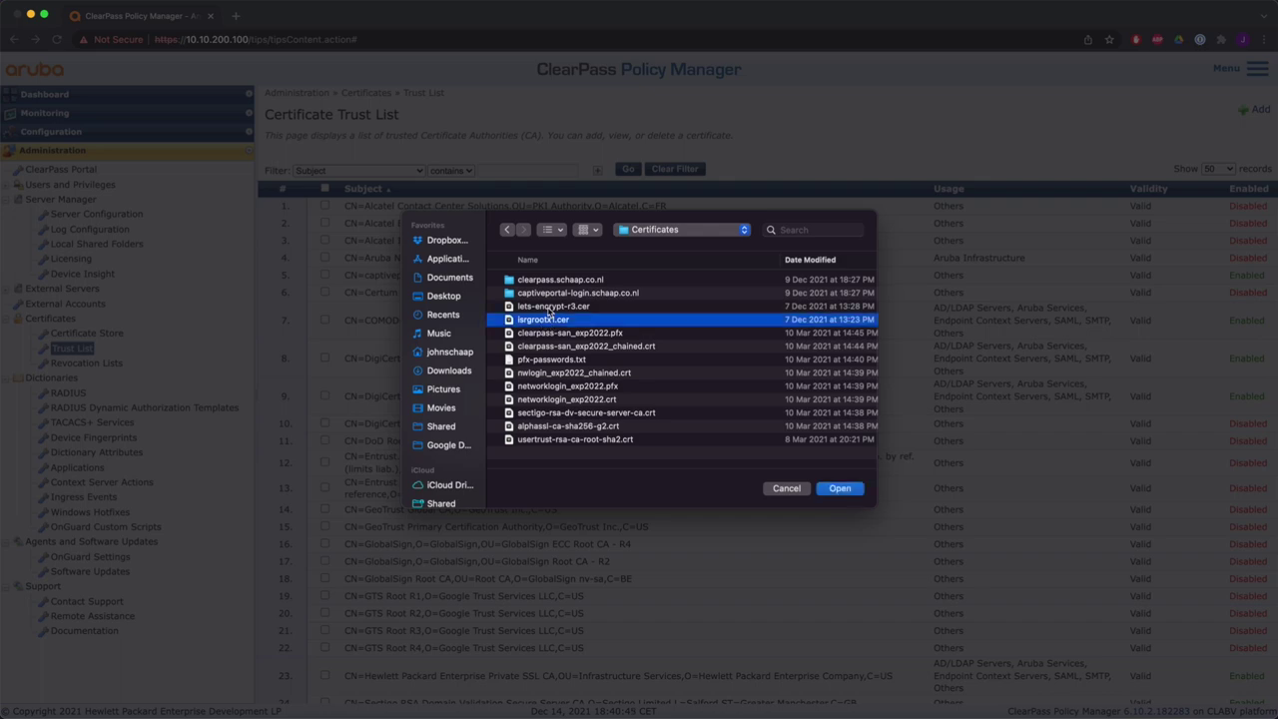
pyautogui.click(551, 308)
pyautogui.click(544, 321)
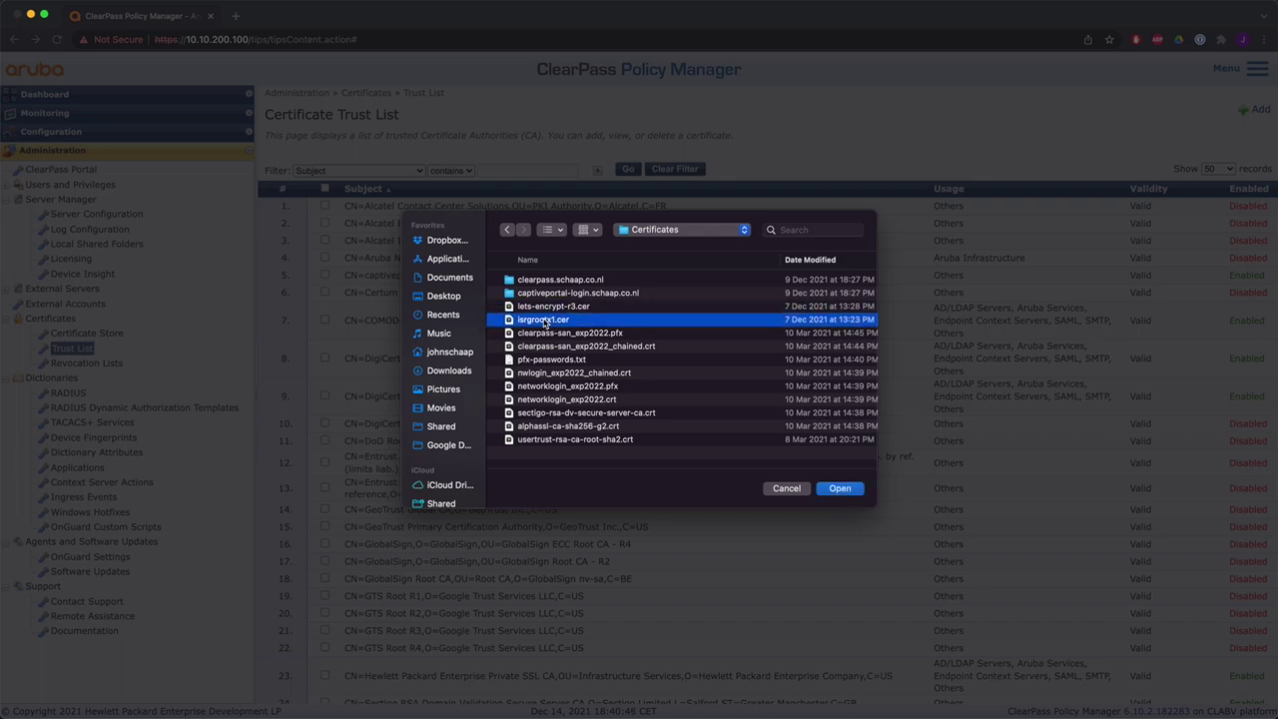
pyautogui.click(839, 488)
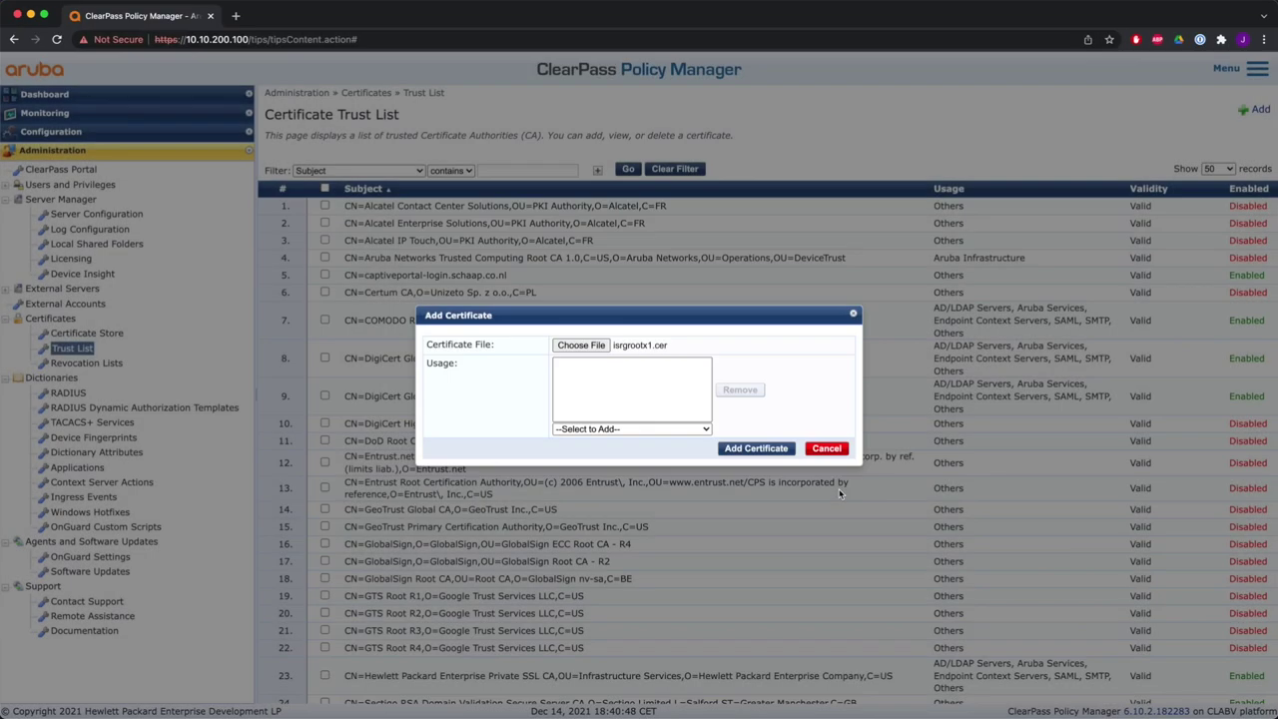
# - Set the usage of the isrgrootx1.cer certificate to Others and add it to the trust list
pyautogui.click(672, 428)
pyautogui.click(579, 576)
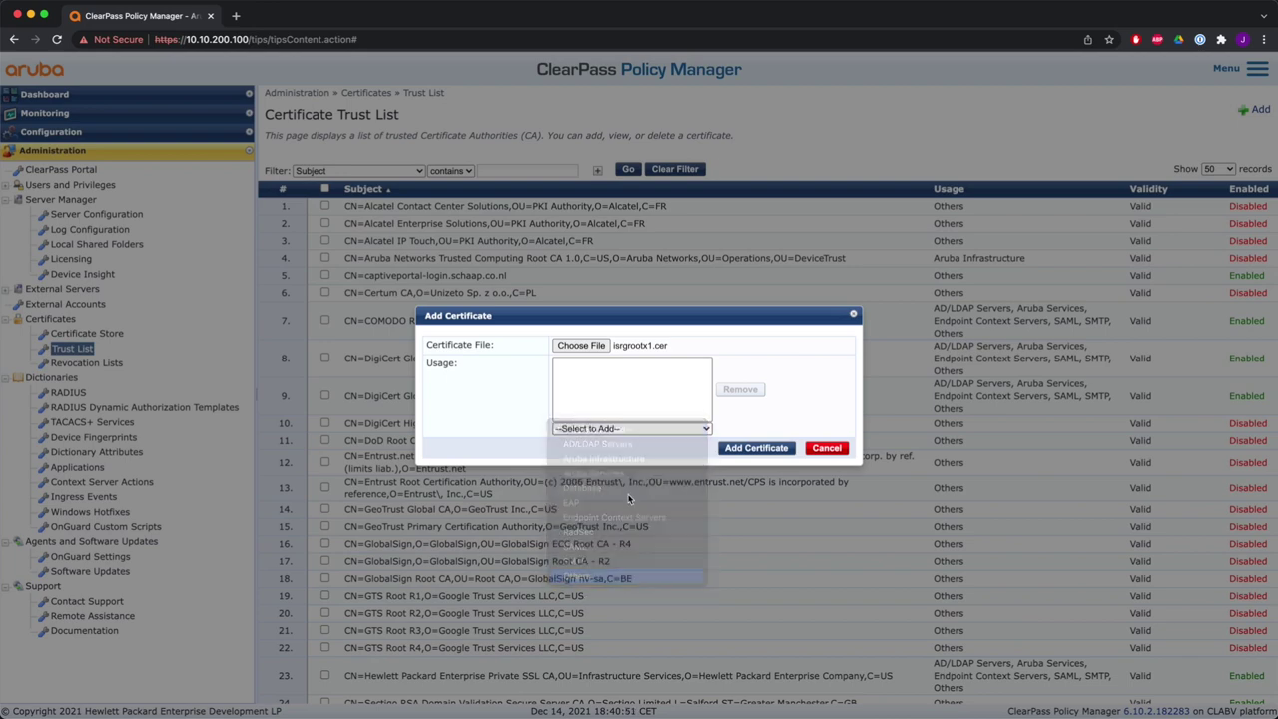
pyautogui.click(757, 453)
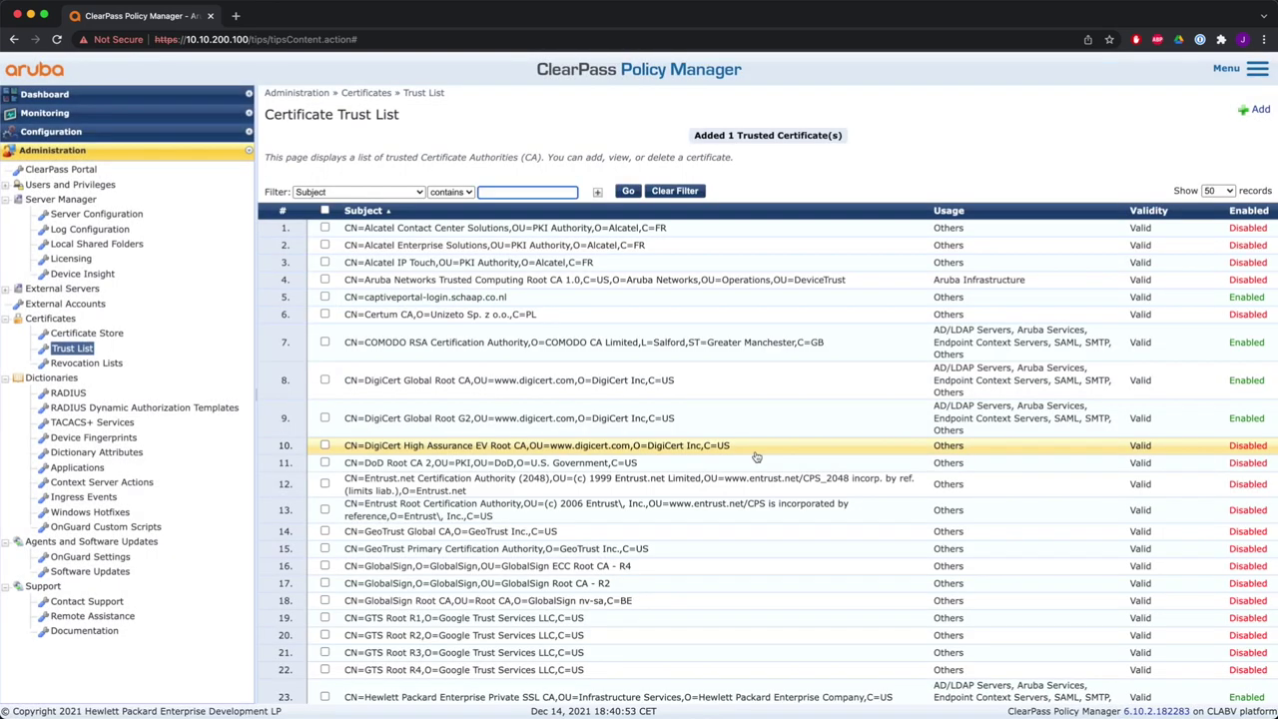
# - Add lets-encrypt-r3.cer to the trust list as a trusted certificate with the usage Others
pyautogui.click(1255, 110)
pyautogui.click(595, 347)
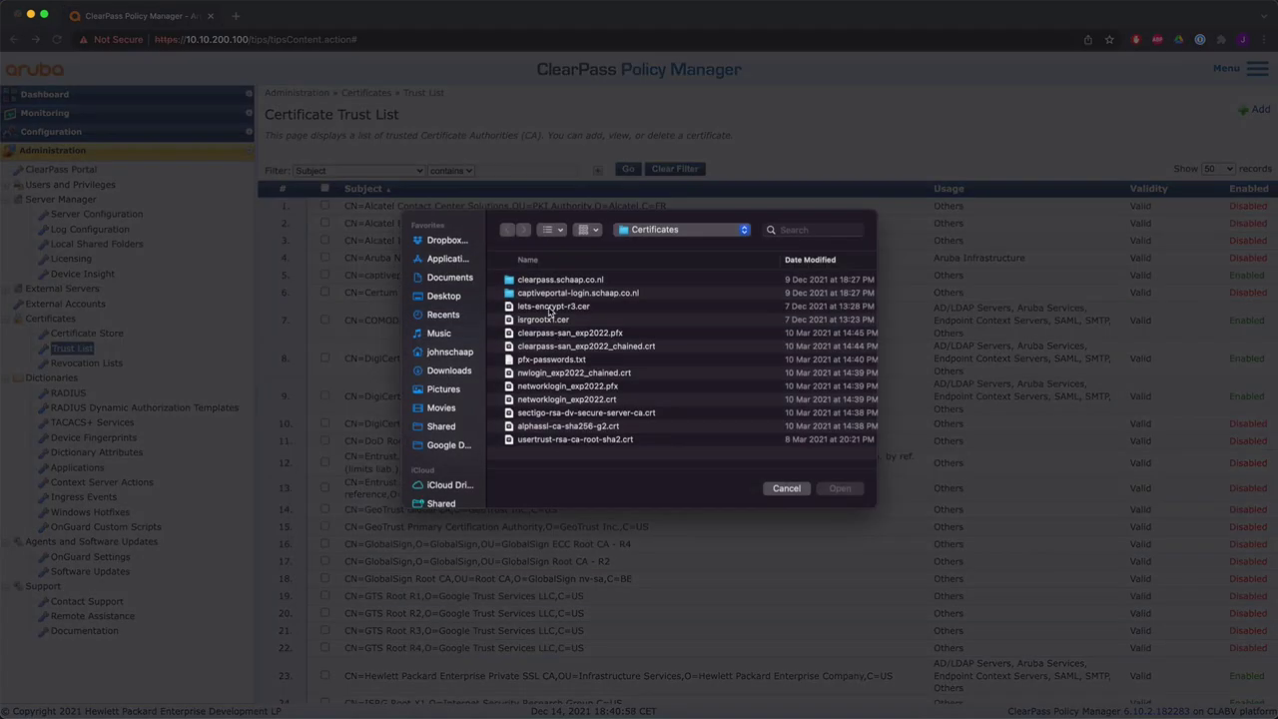
pyautogui.click(552, 307)
pyautogui.click(839, 488)
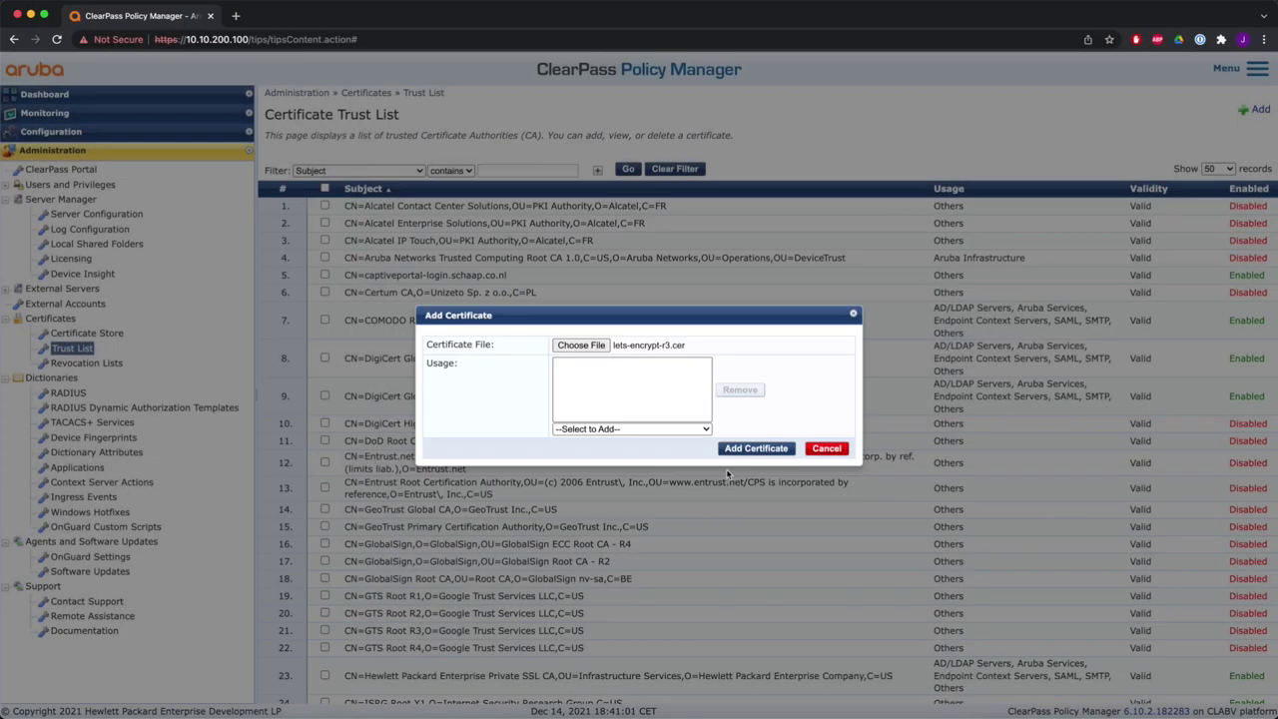
pyautogui.click(615, 431)
pyautogui.click(616, 576)
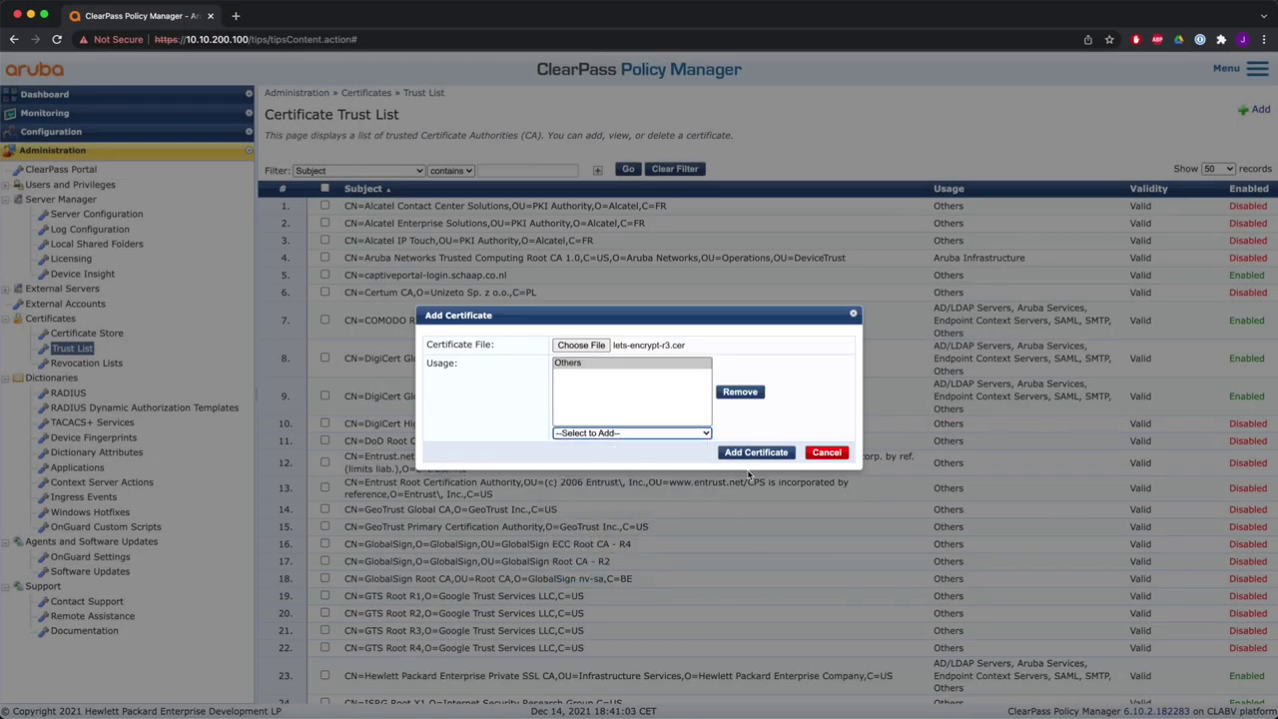
pyautogui.click(756, 454)
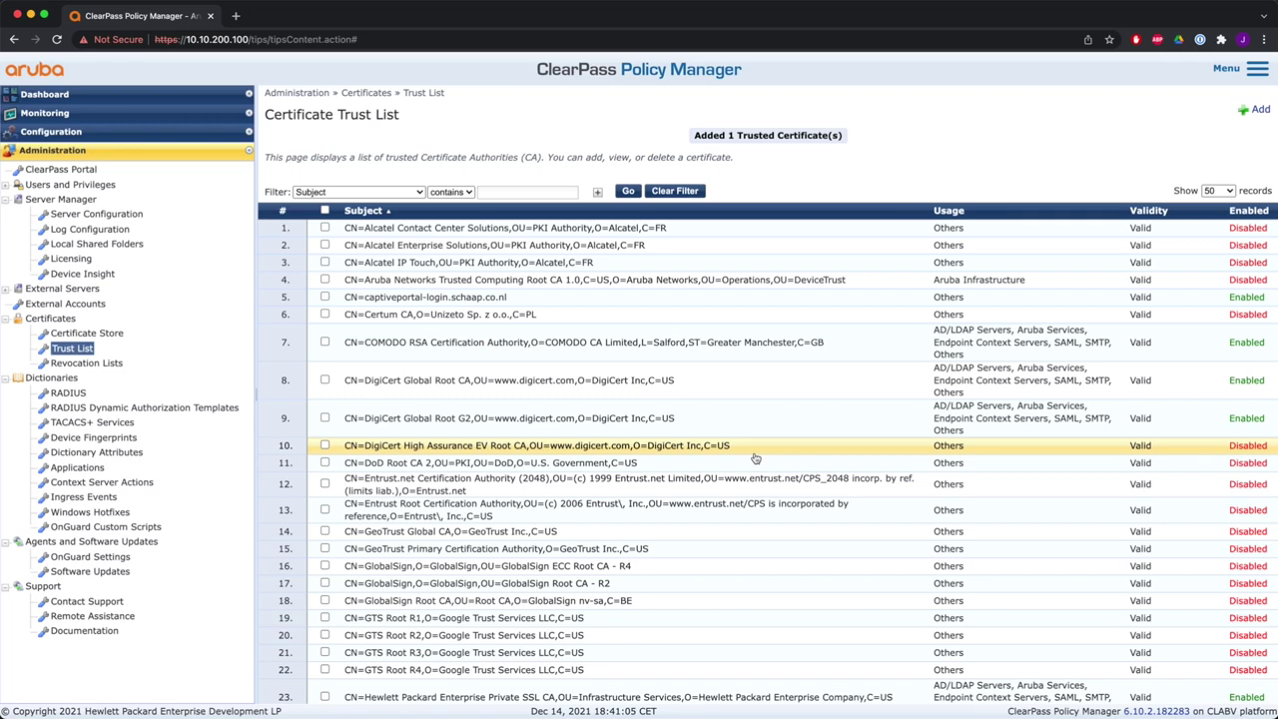
# - Find the ISRG Root X1 and R3 Let's Encrypt entries in the trust list and mark both
pyautogui.scroll(-3, 742, 471)
pyautogui.scroll(-5, 742, 478)
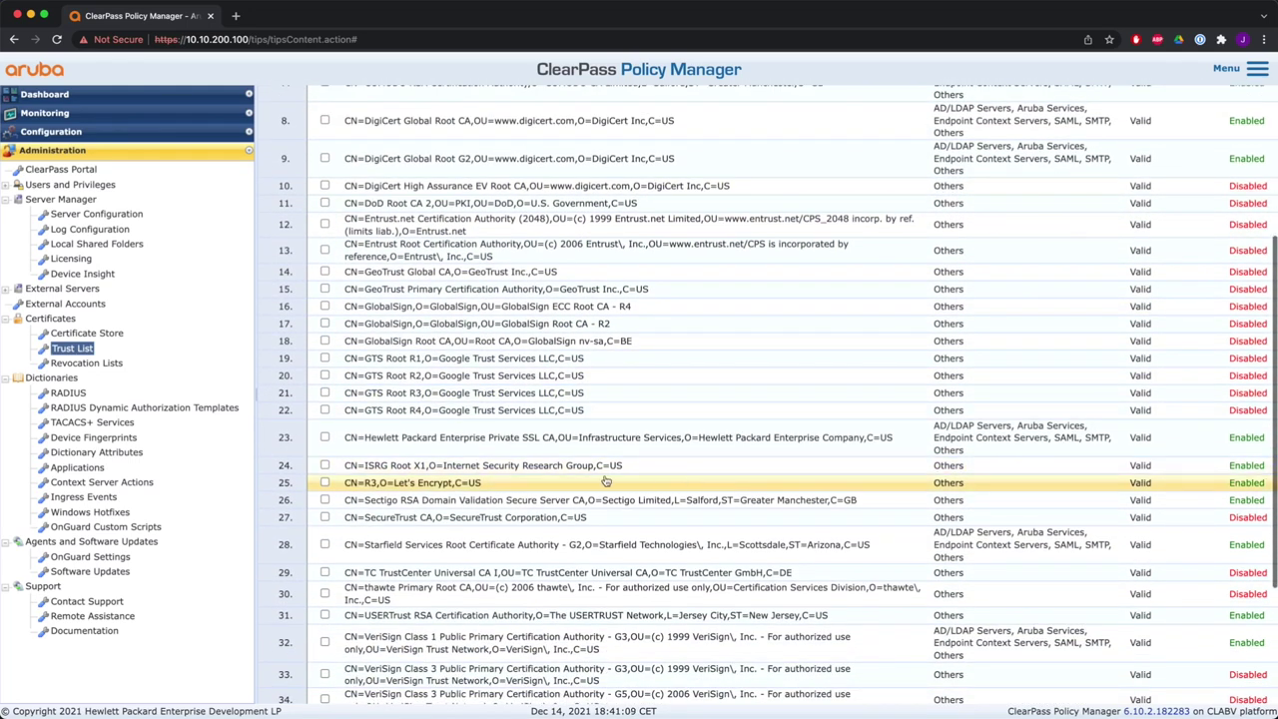
pyautogui.click(325, 465)
pyautogui.click(325, 483)
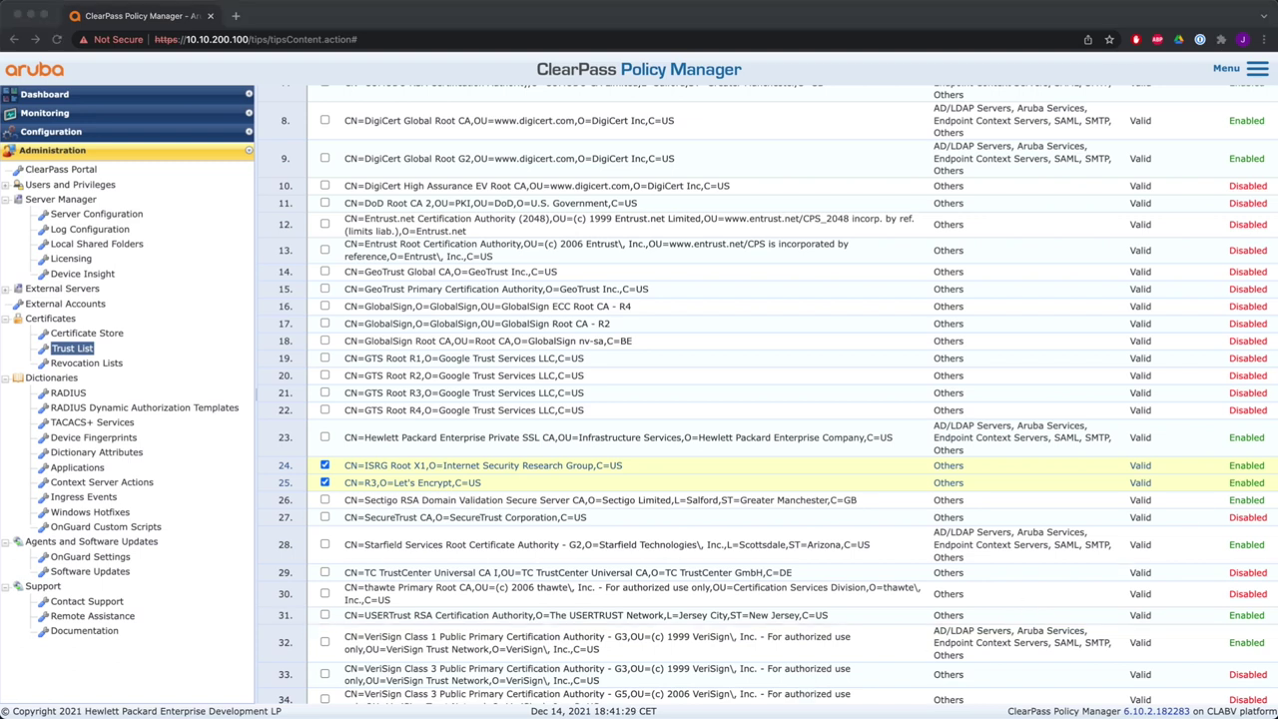
# - Open the Certificate Store and select the HTTPS(RSA) Server Certificate usage for the clearpass server
pyautogui.click(72, 334)
pyautogui.click(74, 333)
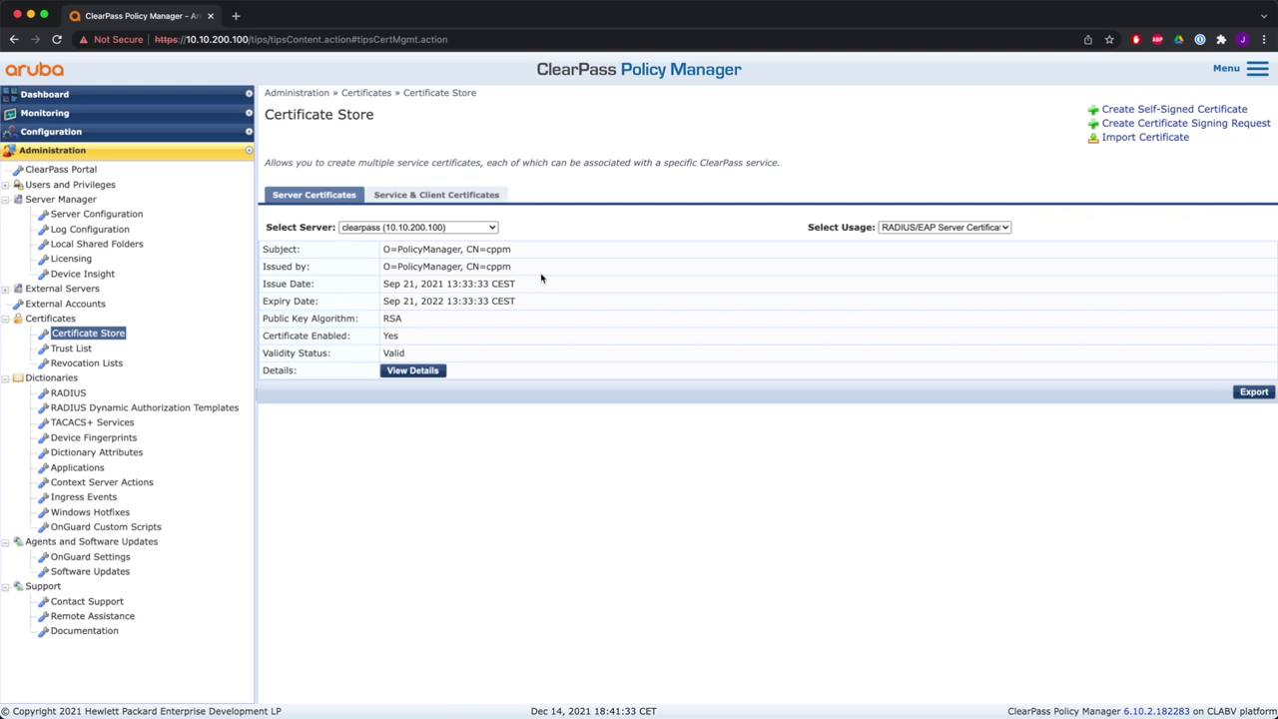
pyautogui.click(907, 228)
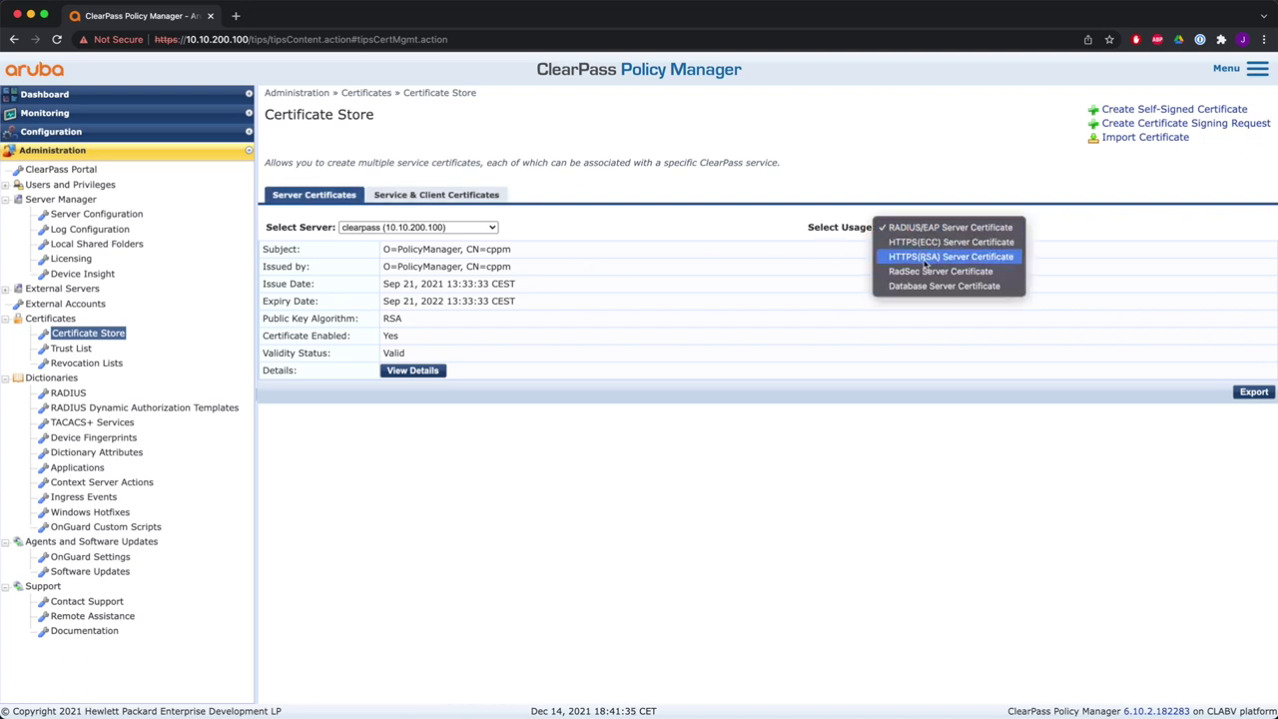
pyautogui.click(926, 259)
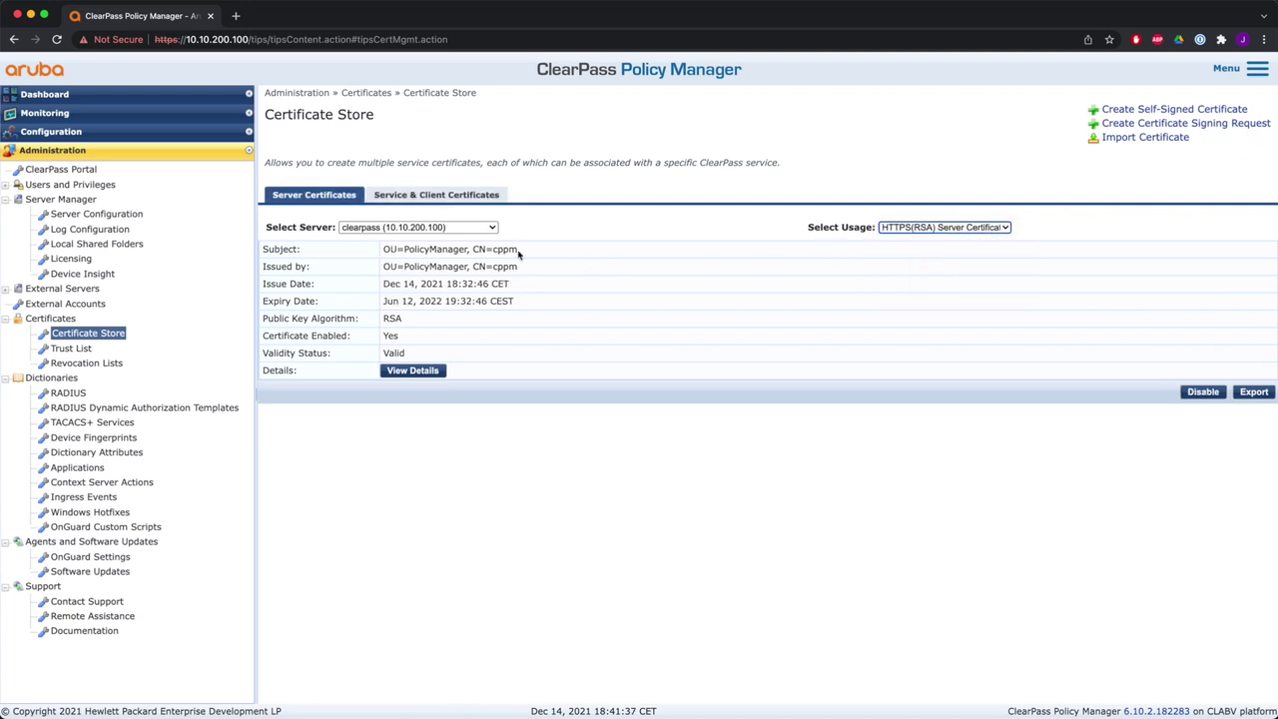
# - Start a certificate import with type Server Certificate and the upload method Upload Certificate and Private Key Files
pyautogui.click(1134, 139)
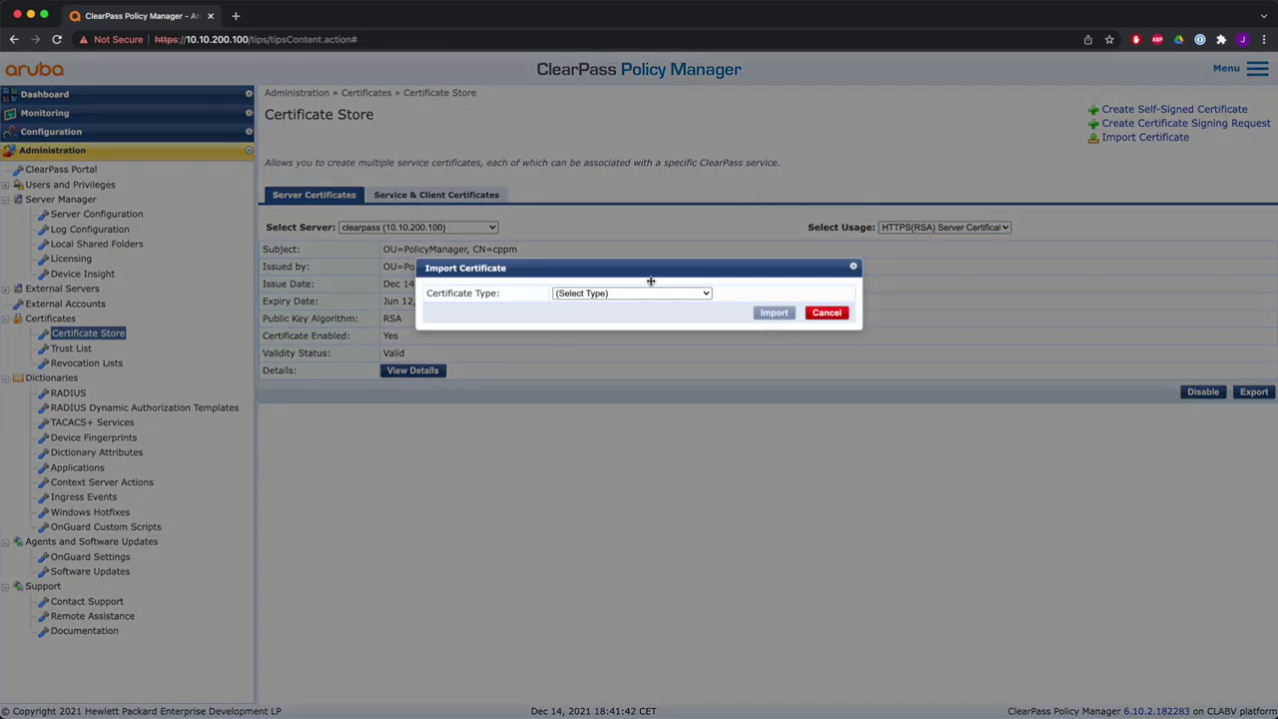
pyautogui.click(648, 292)
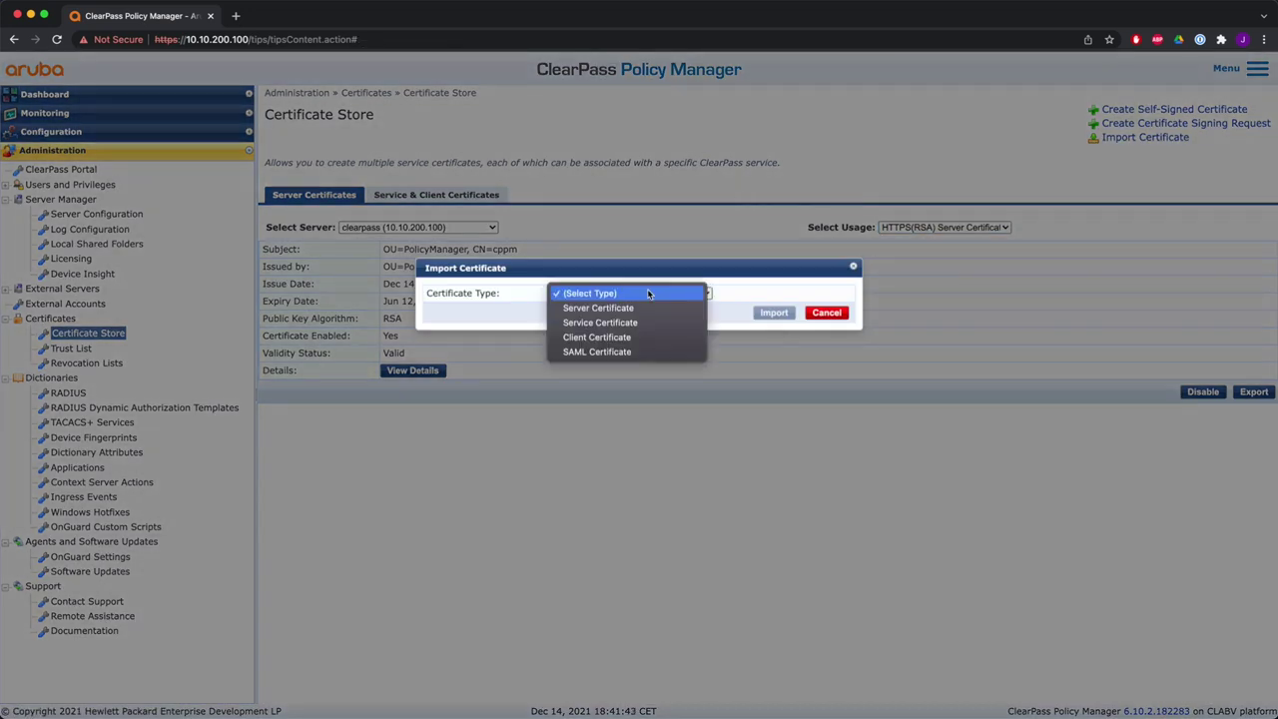
pyautogui.click(626, 311)
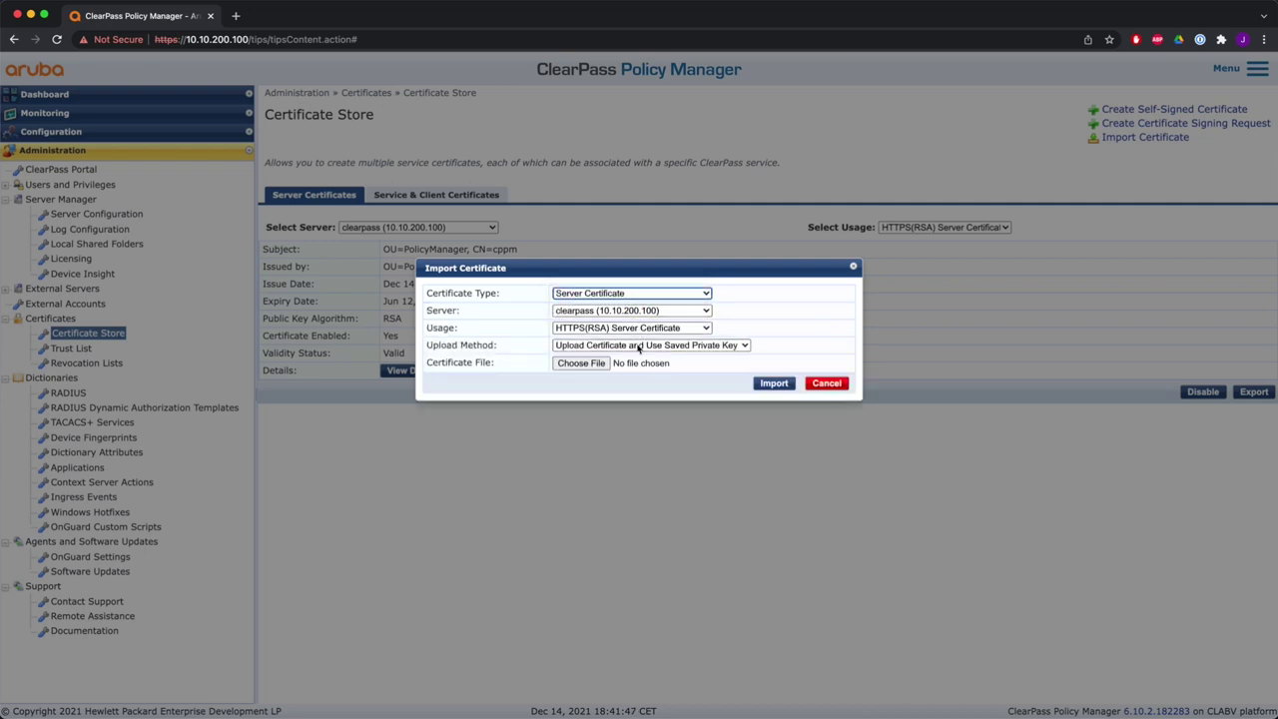
pyautogui.click(637, 345)
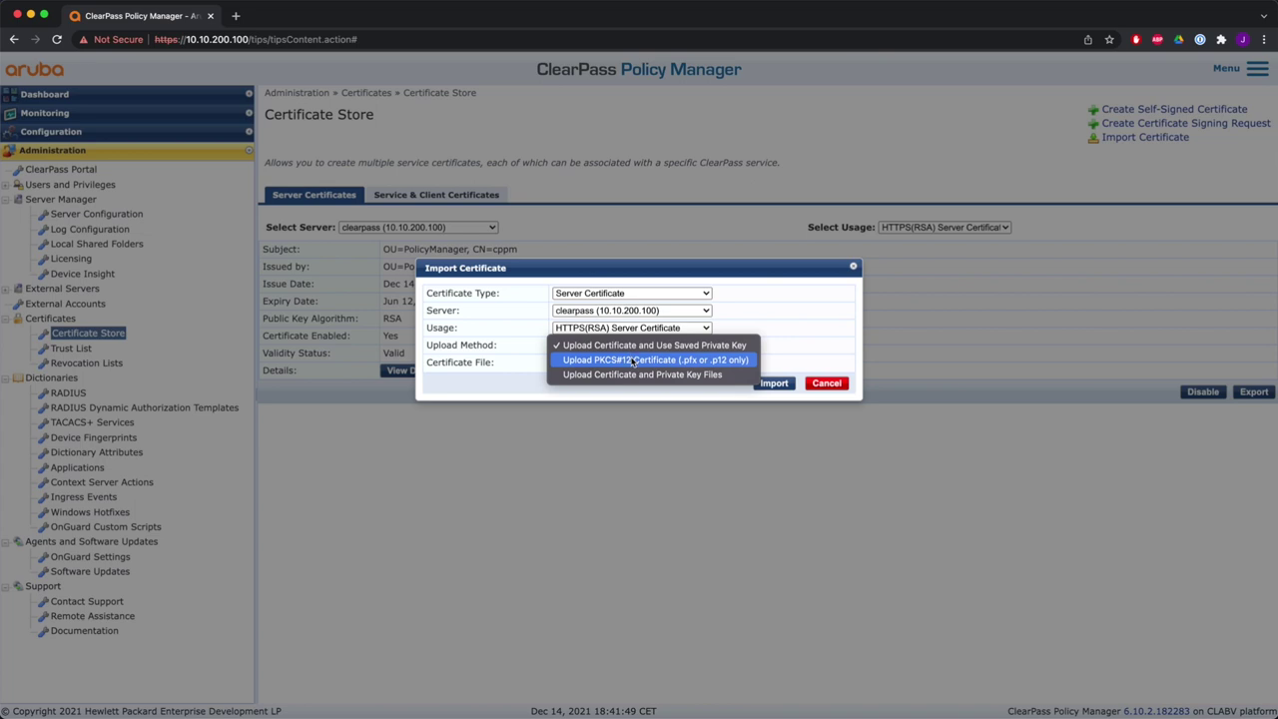
pyautogui.click(630, 375)
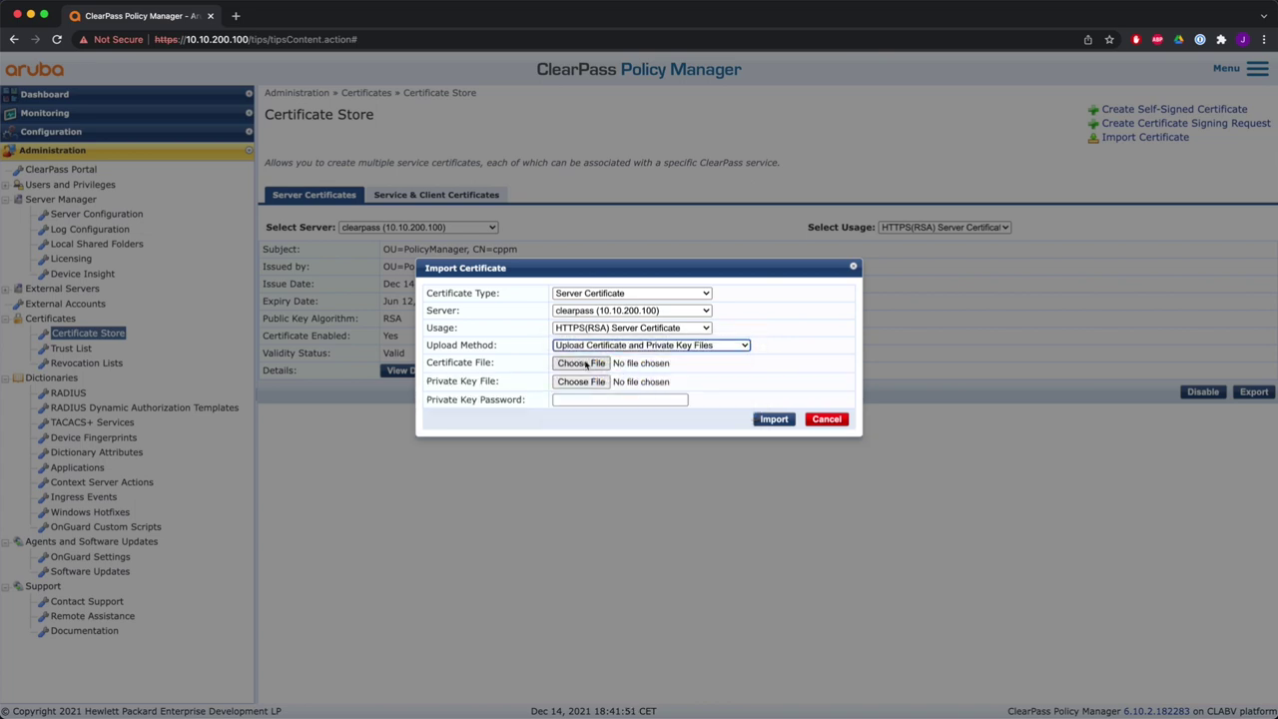
# - Choose cert1.pem from the clearpass.schaap.co.nl folder as the certificate file for the import
pyautogui.click(580, 365)
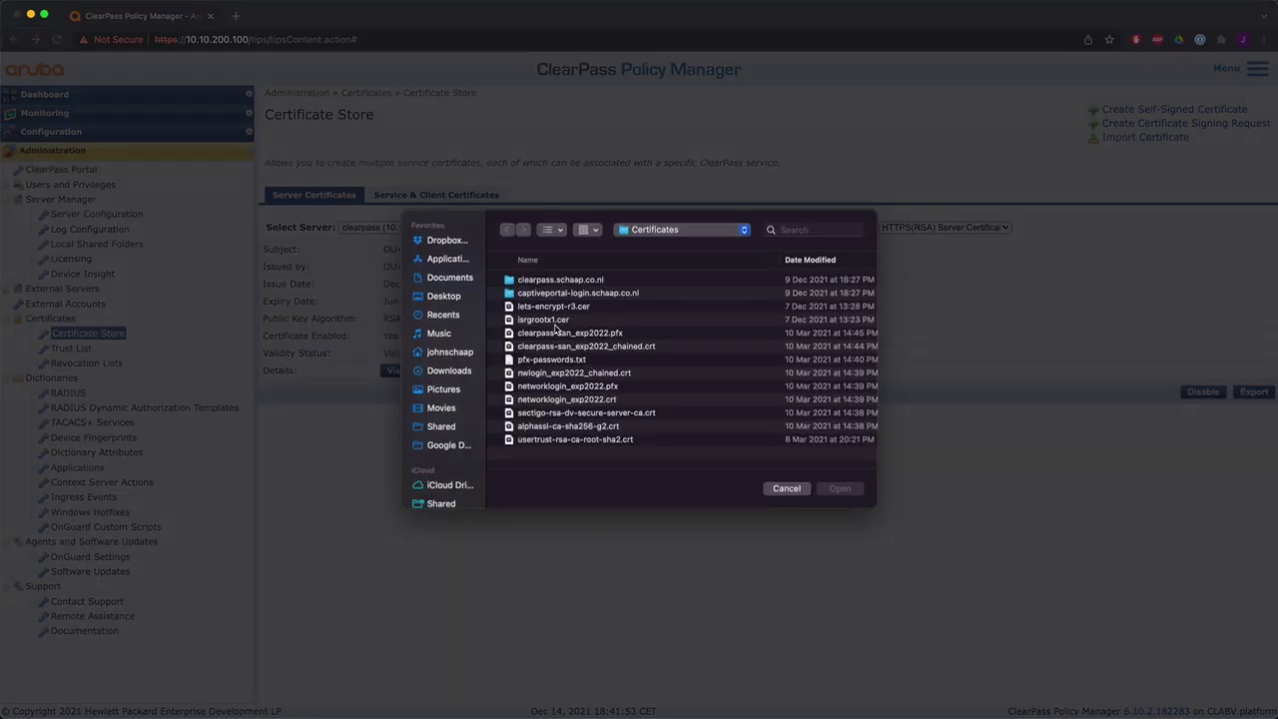
pyautogui.doubleClick(539, 281)
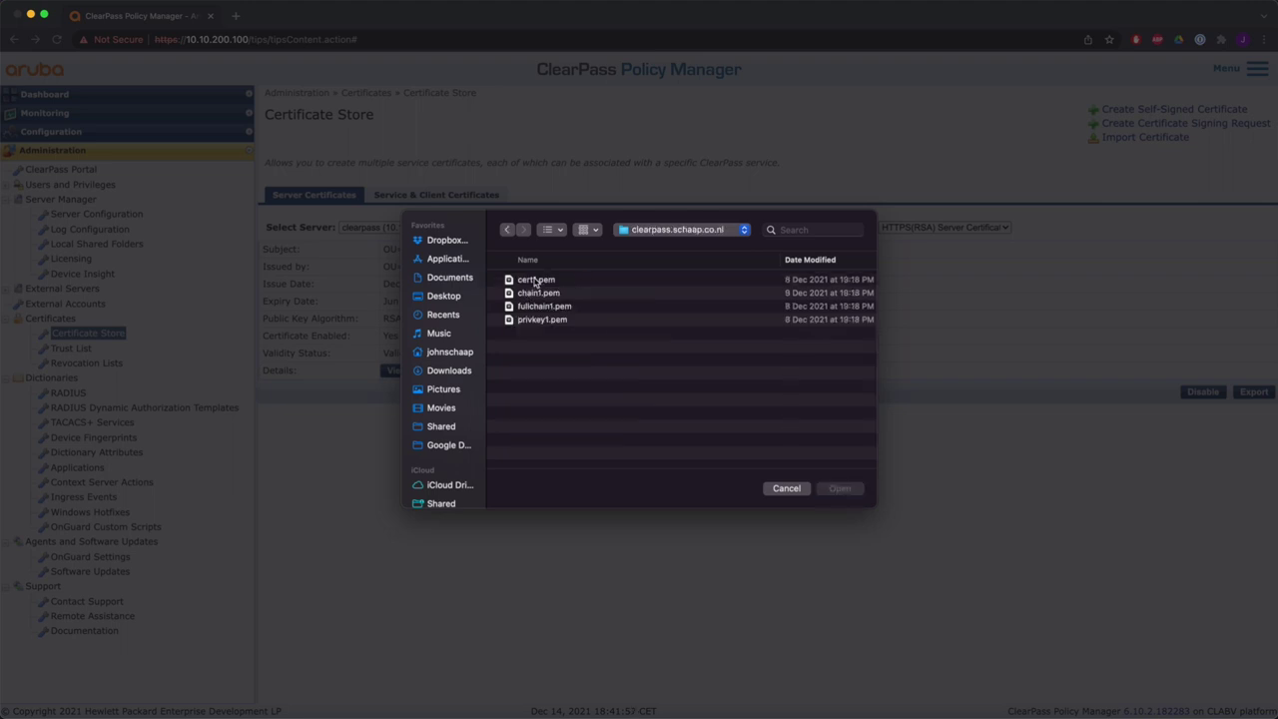
pyautogui.click(536, 281)
pyautogui.click(838, 488)
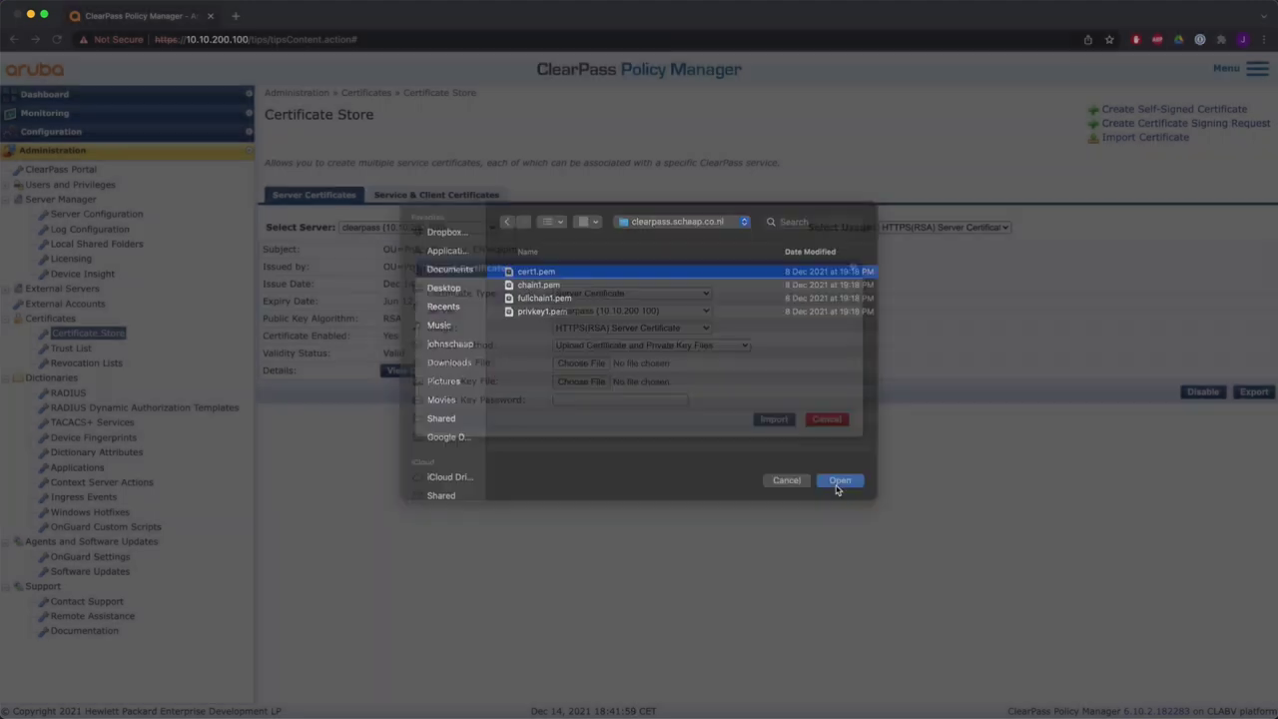
# - Choose privkey1.pem as the private key file, enter the private key password, and import the server certificate
pyautogui.click(579, 381)
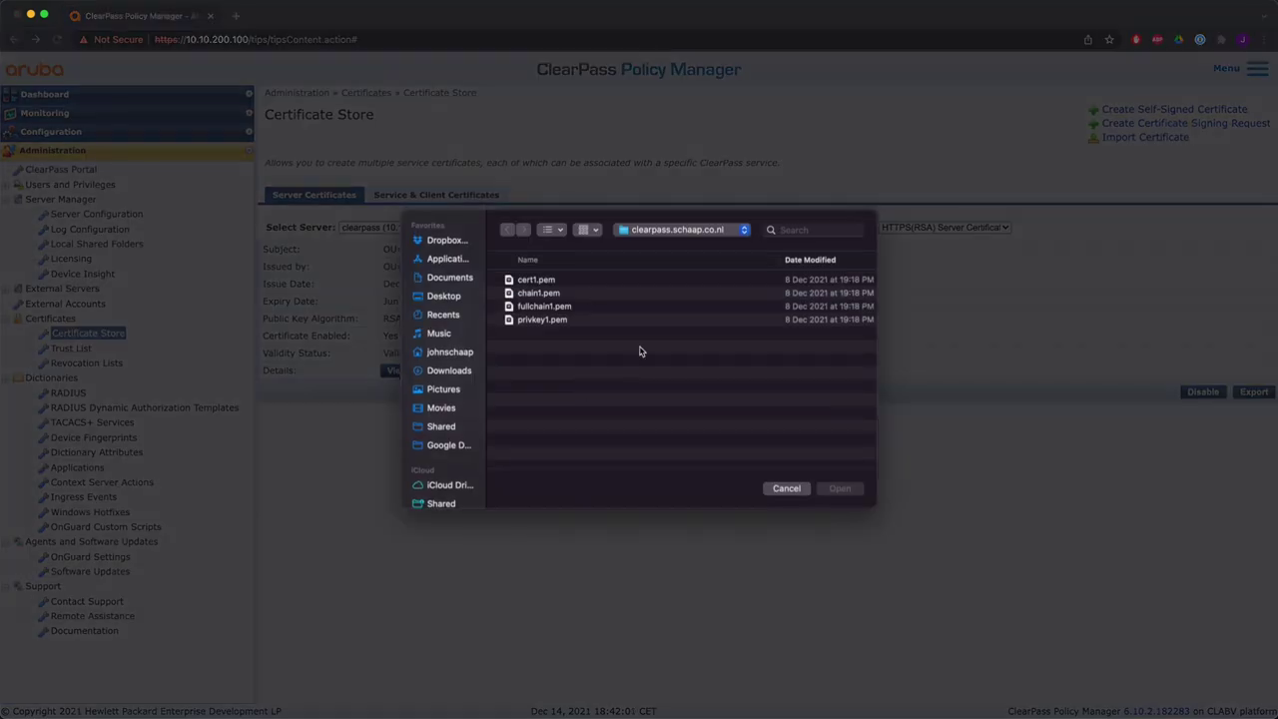
pyautogui.click(544, 319)
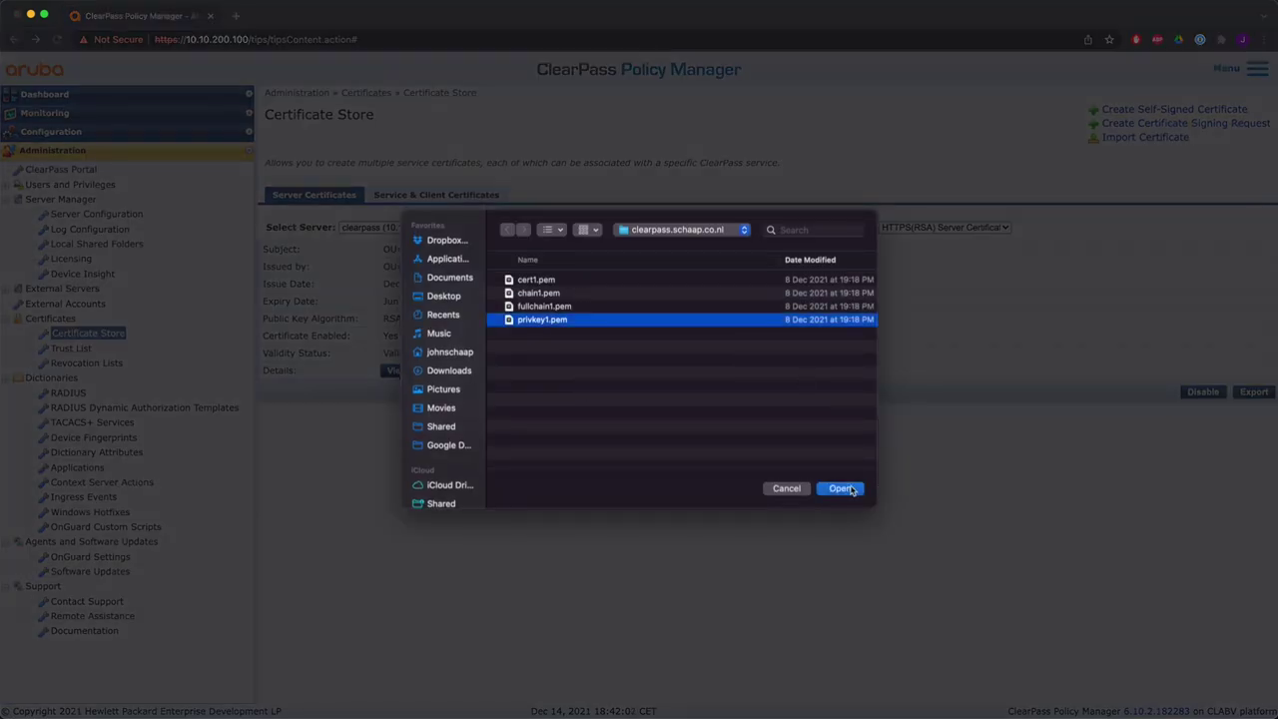
pyautogui.click(844, 488)
pyautogui.click(585, 400)
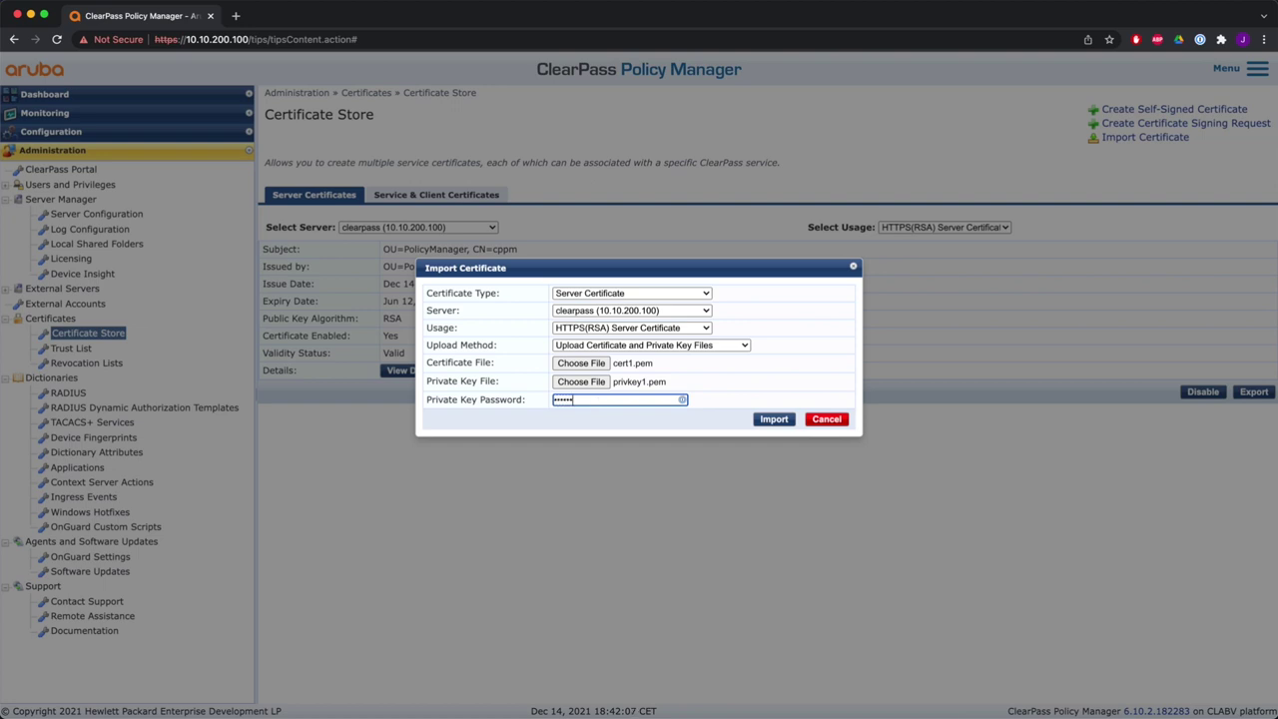
pyautogui.click(774, 420)
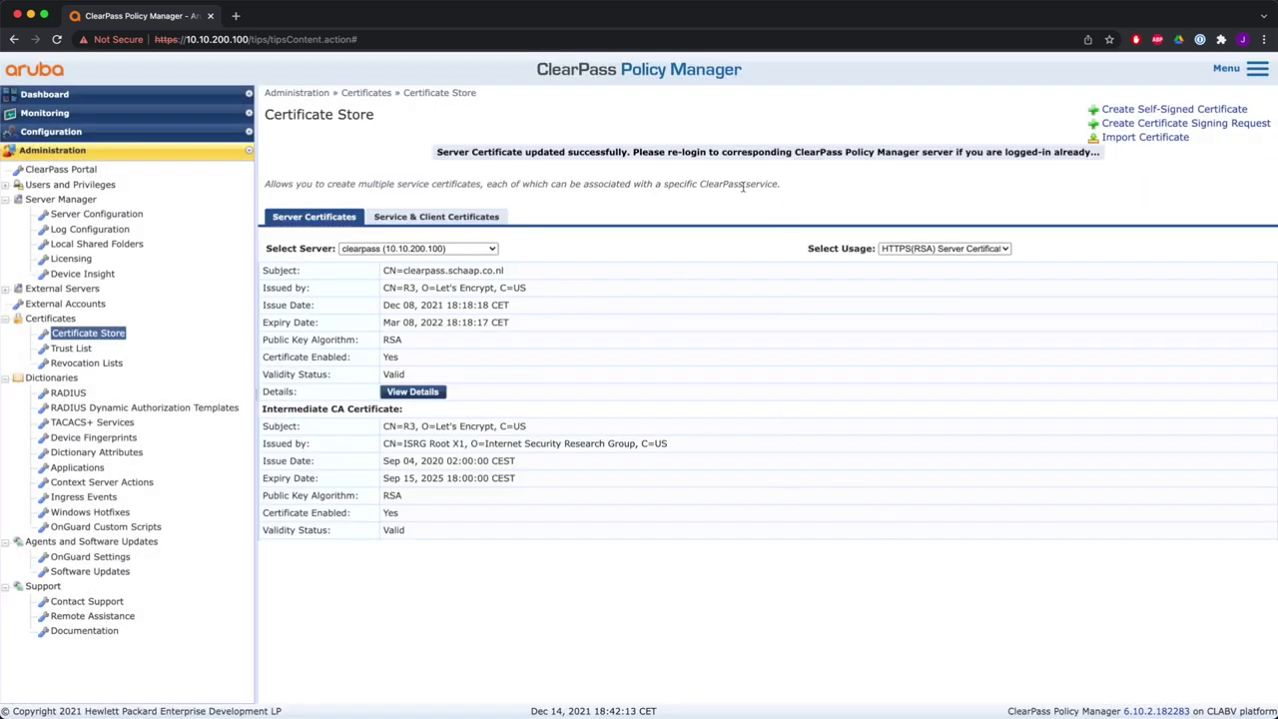
# - Check the imported server certificate's subject and the subject and issuer of its intermediate CA certificate
pyautogui.moveTo(405, 270); pyautogui.dragTo(507, 276)
pyautogui.moveTo(410, 426); pyautogui.dragTo(513, 427)
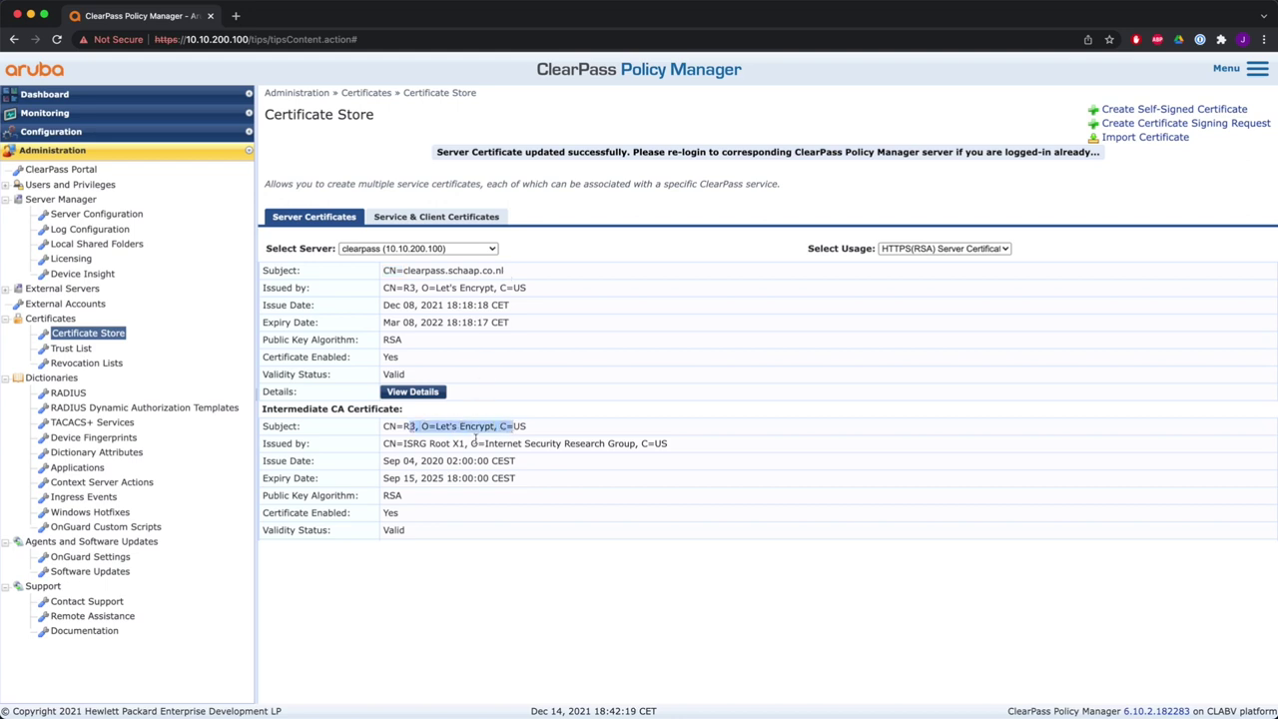
pyautogui.moveTo(409, 445); pyautogui.dragTo(560, 448)
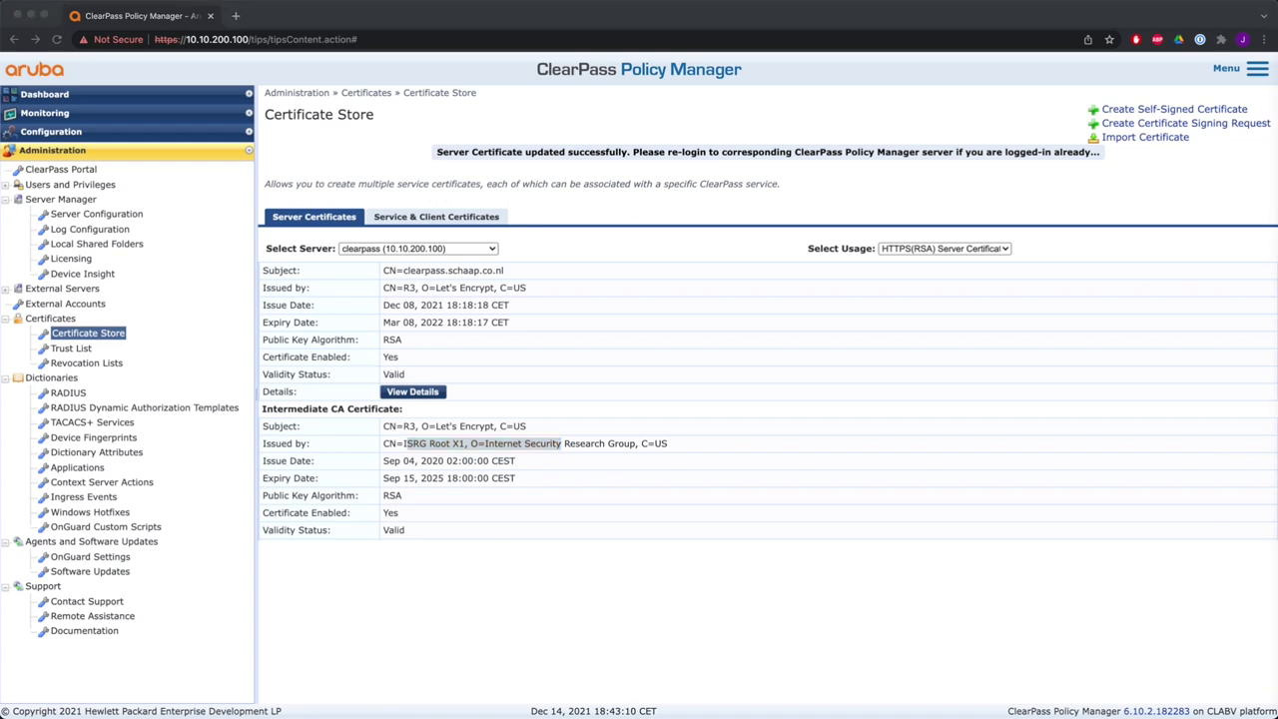
# - Switch to ClearPass Guest and open the Guest Self-Registration page for editing
pyautogui.click(57, 94)
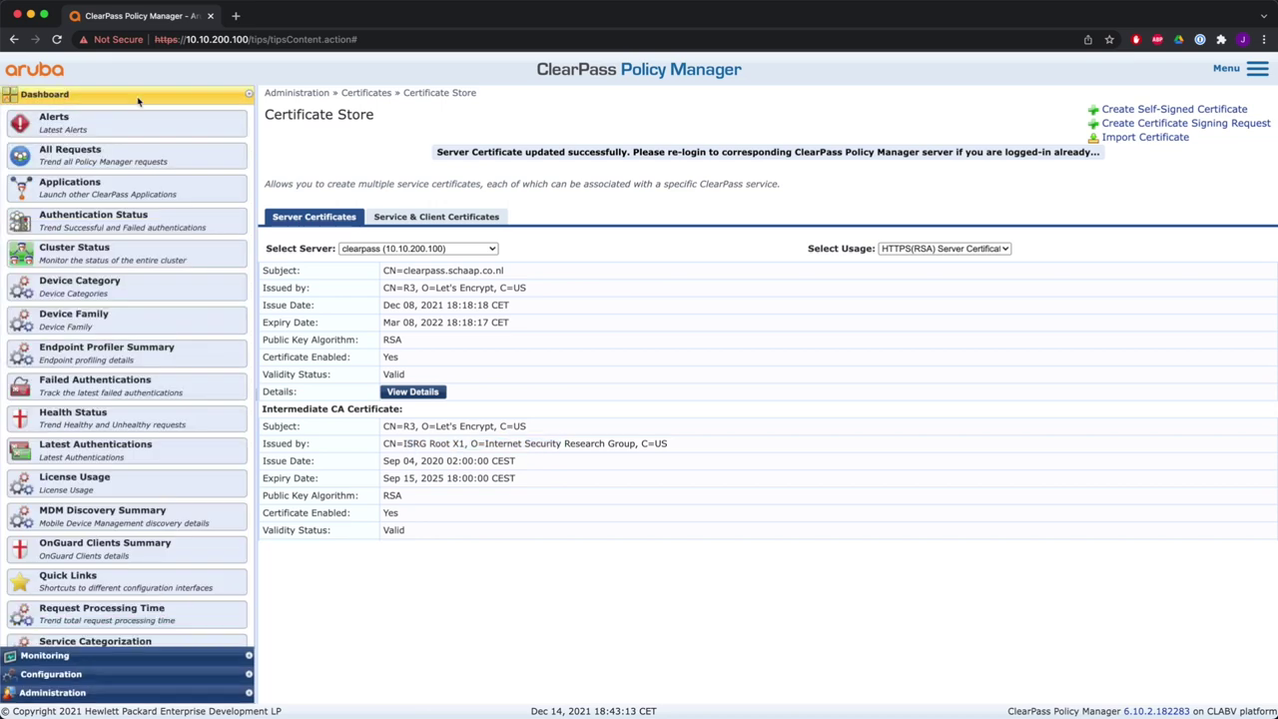
pyautogui.click(327, 579)
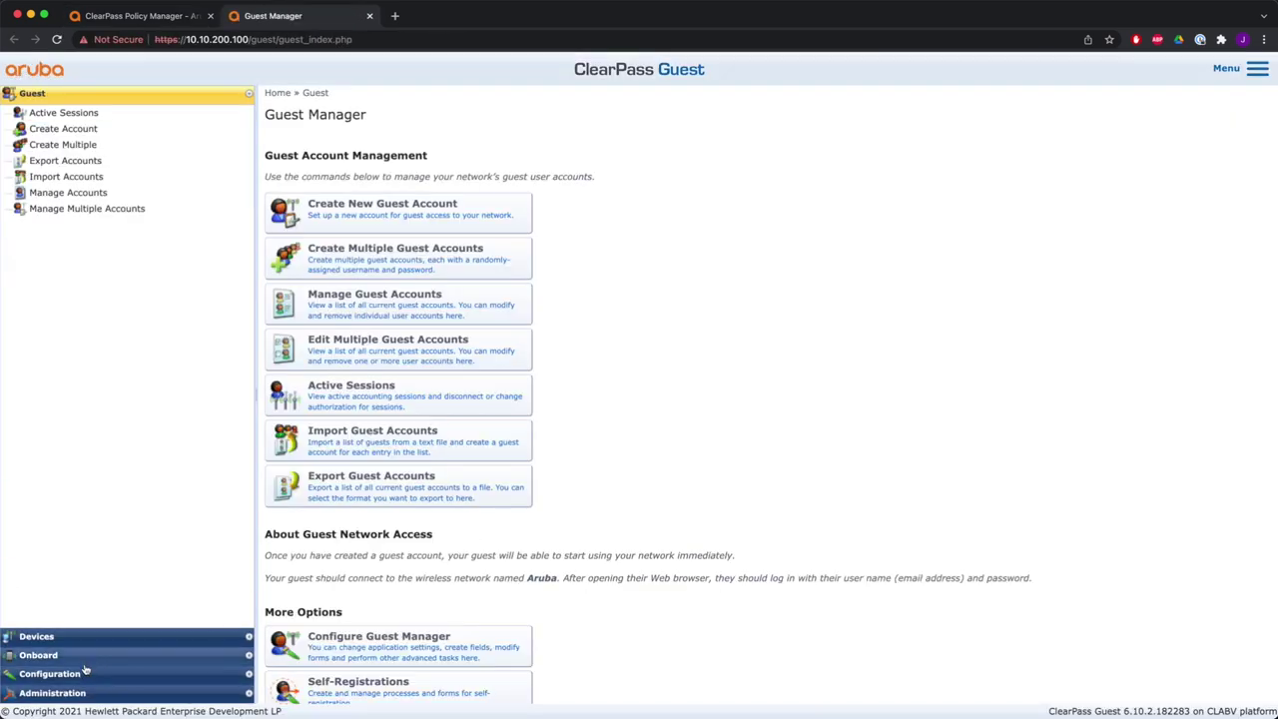
pyautogui.click(97, 671)
pyautogui.click(90, 328)
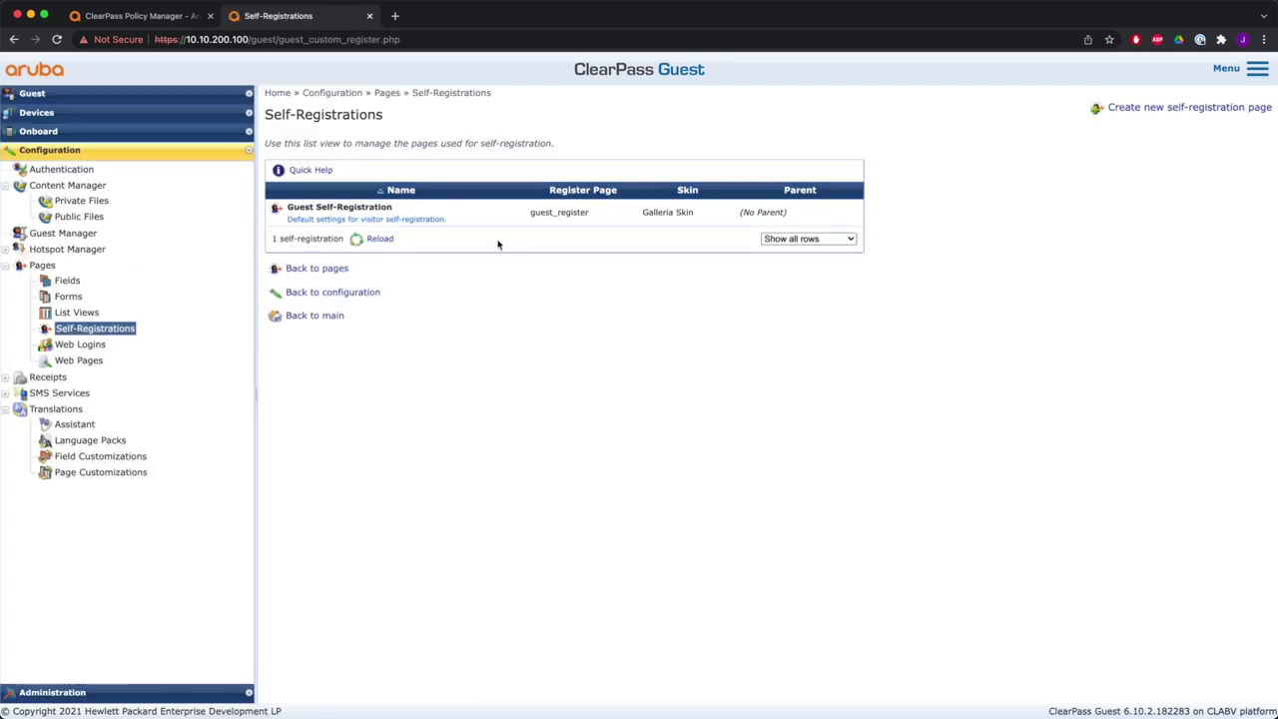
pyautogui.click(467, 208)
pyautogui.click(298, 236)
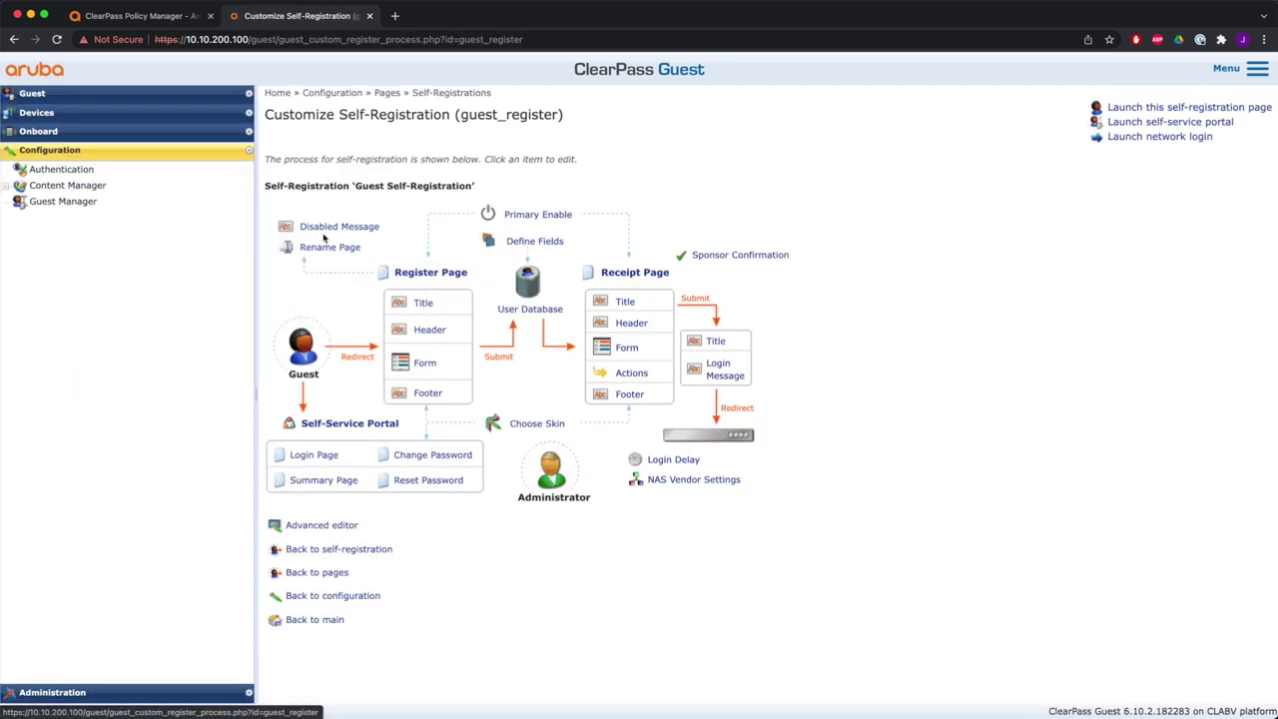
# - In the advanced editor, set the login address to captiveportal-login.schaap.co.nl and save the self-registration changes
pyautogui.click(321, 526)
pyautogui.scroll(-15, 475, 529)
pyautogui.scroll(-4, 487, 521)
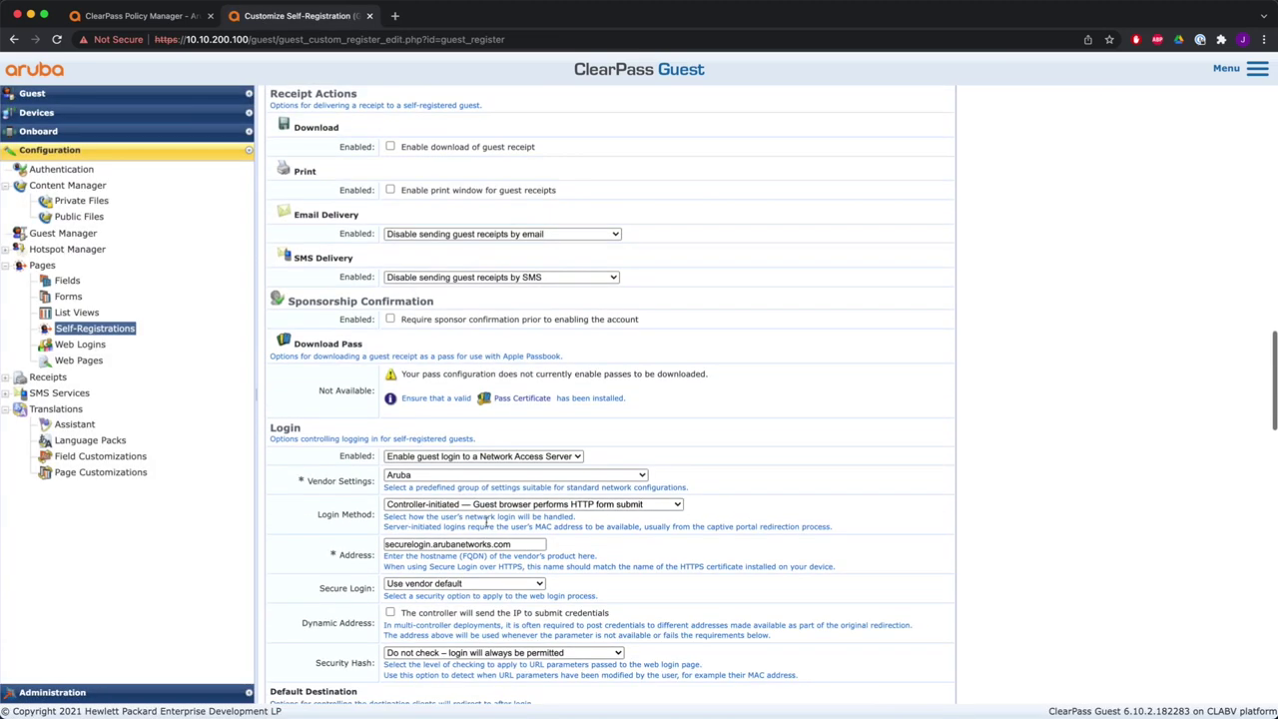
pyautogui.moveTo(519, 402); pyautogui.dragTo(380, 403)
pyautogui.press('BackSpace')
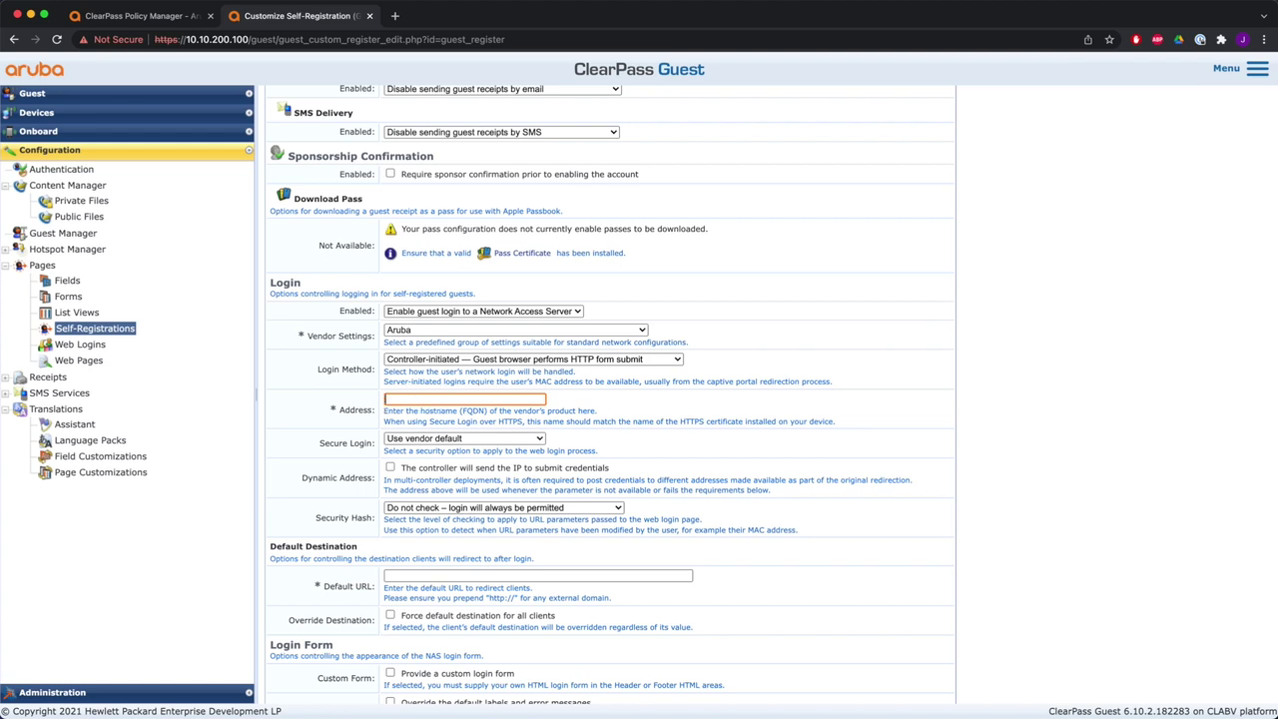
pyautogui.write('captiveportal-login.schaap.co.nl')
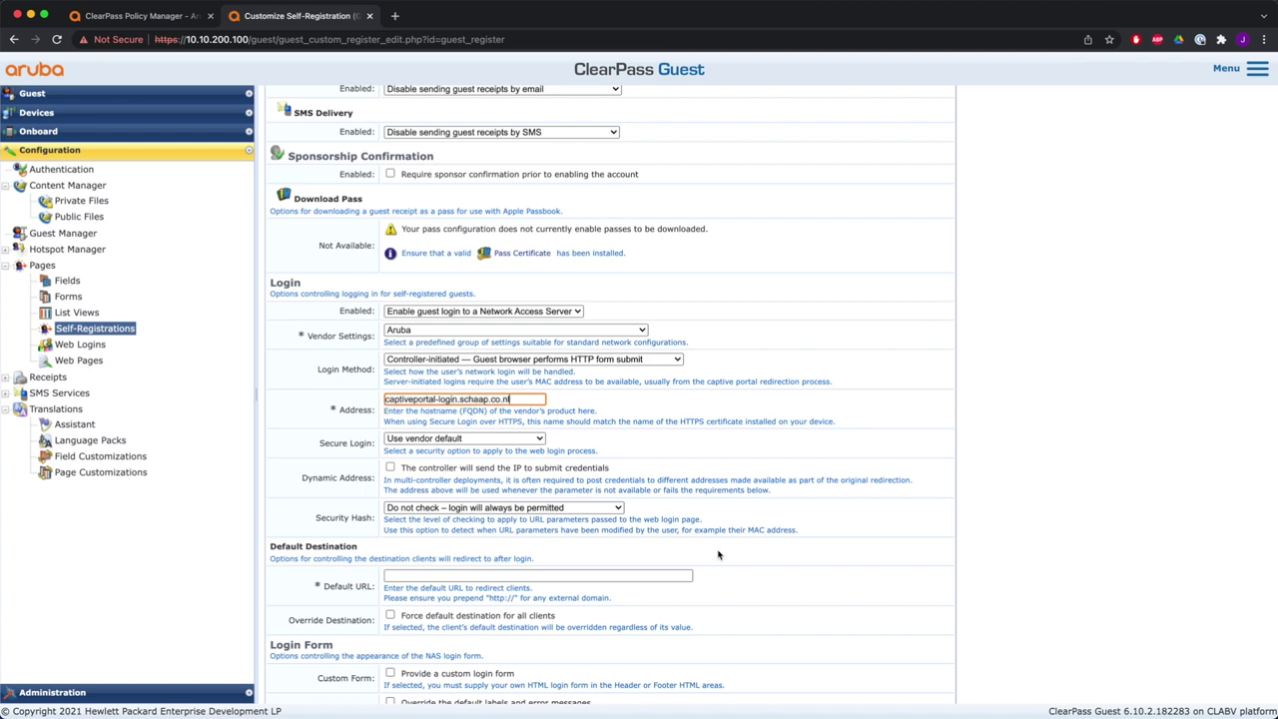
pyautogui.scroll(-2, 718, 554)
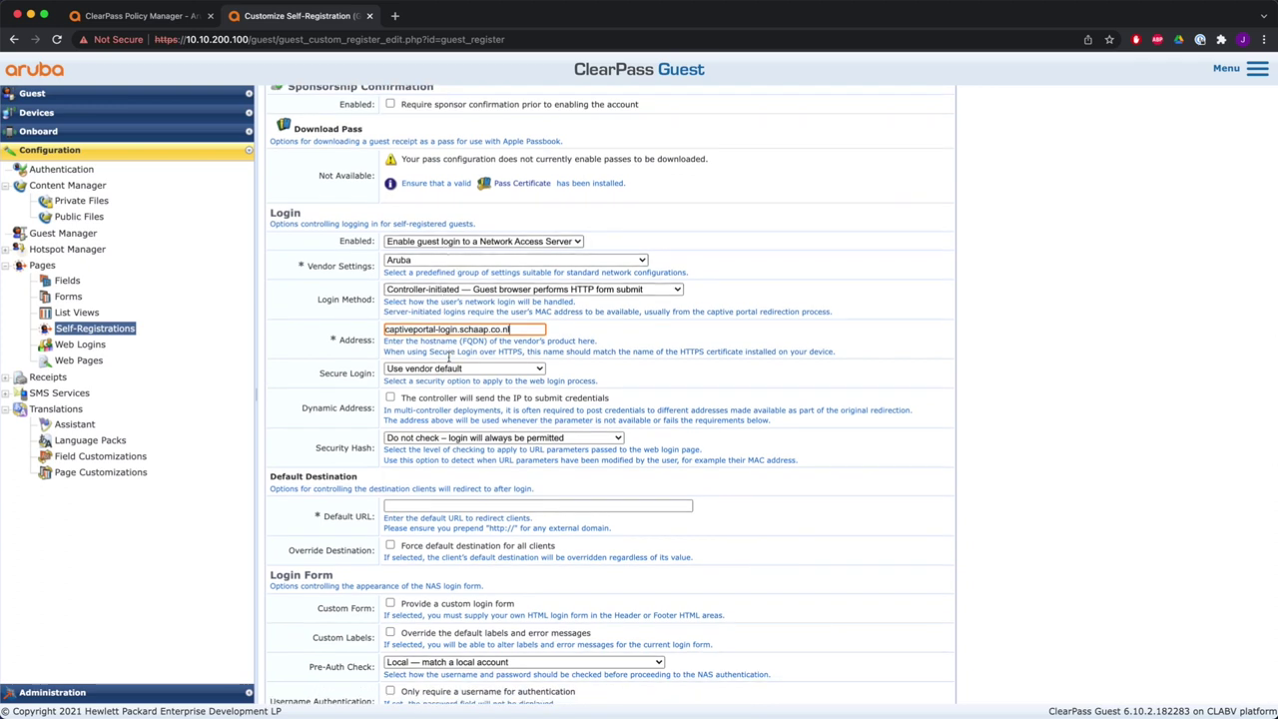
pyautogui.scroll(-20, 444, 458)
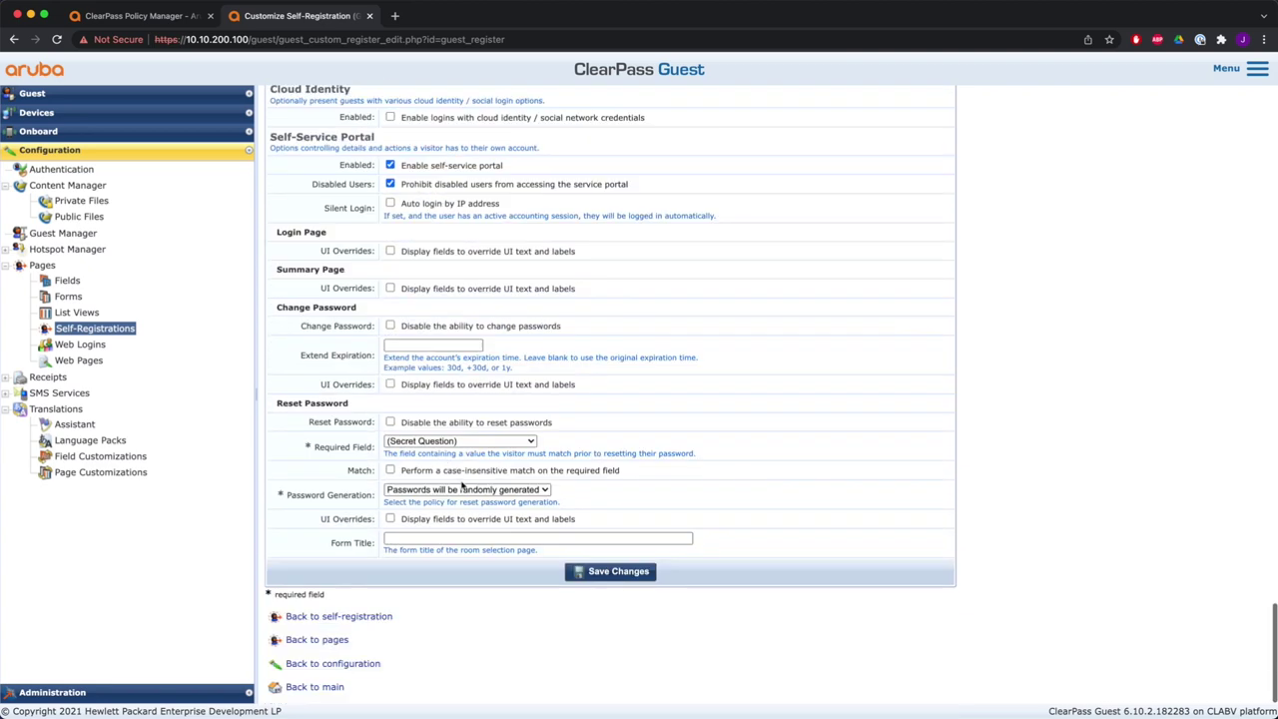
pyautogui.click(602, 573)
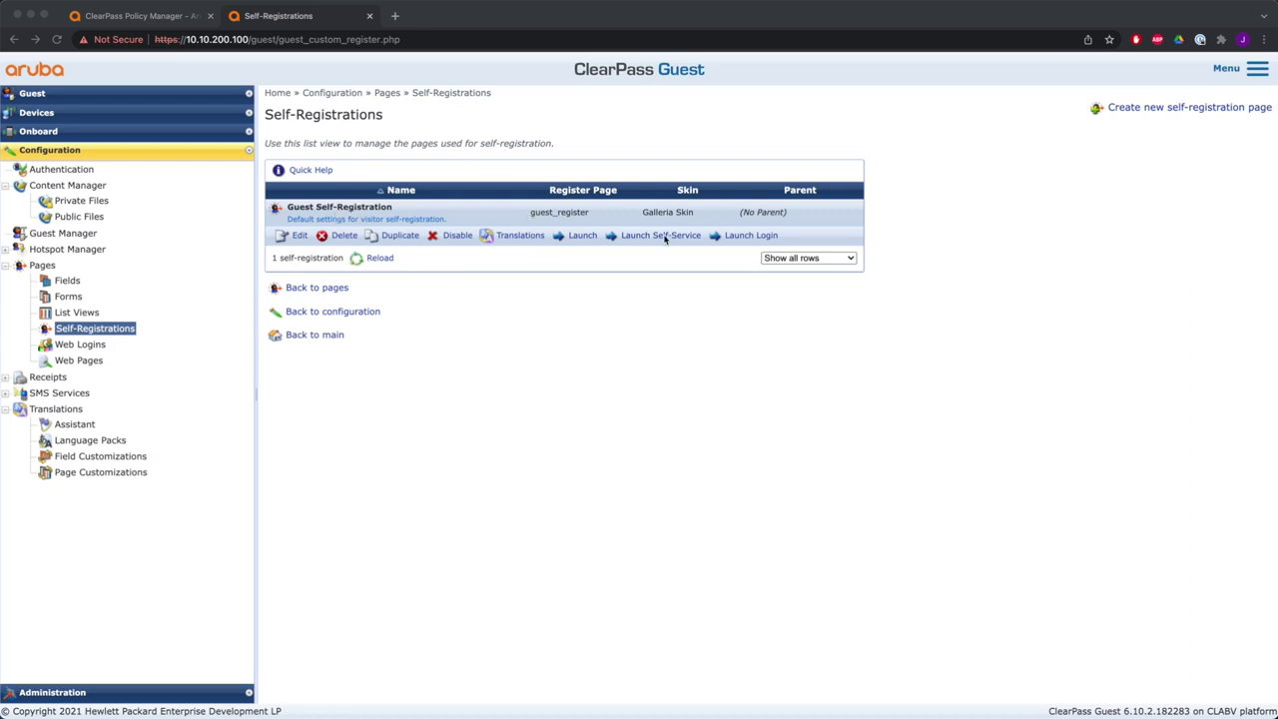
# - Launch the guest login page and examine each certificate in its chain, from the root CA to the server certificate
pyautogui.click(757, 237)
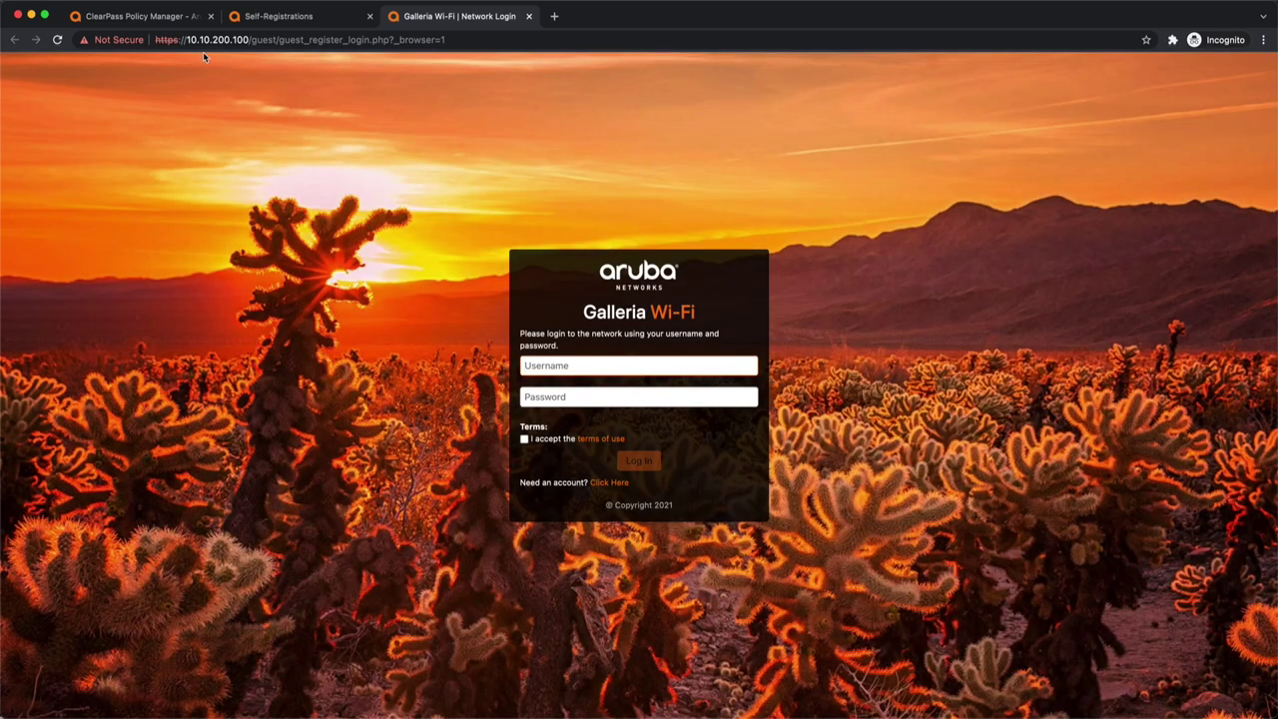
pyautogui.click(85, 40)
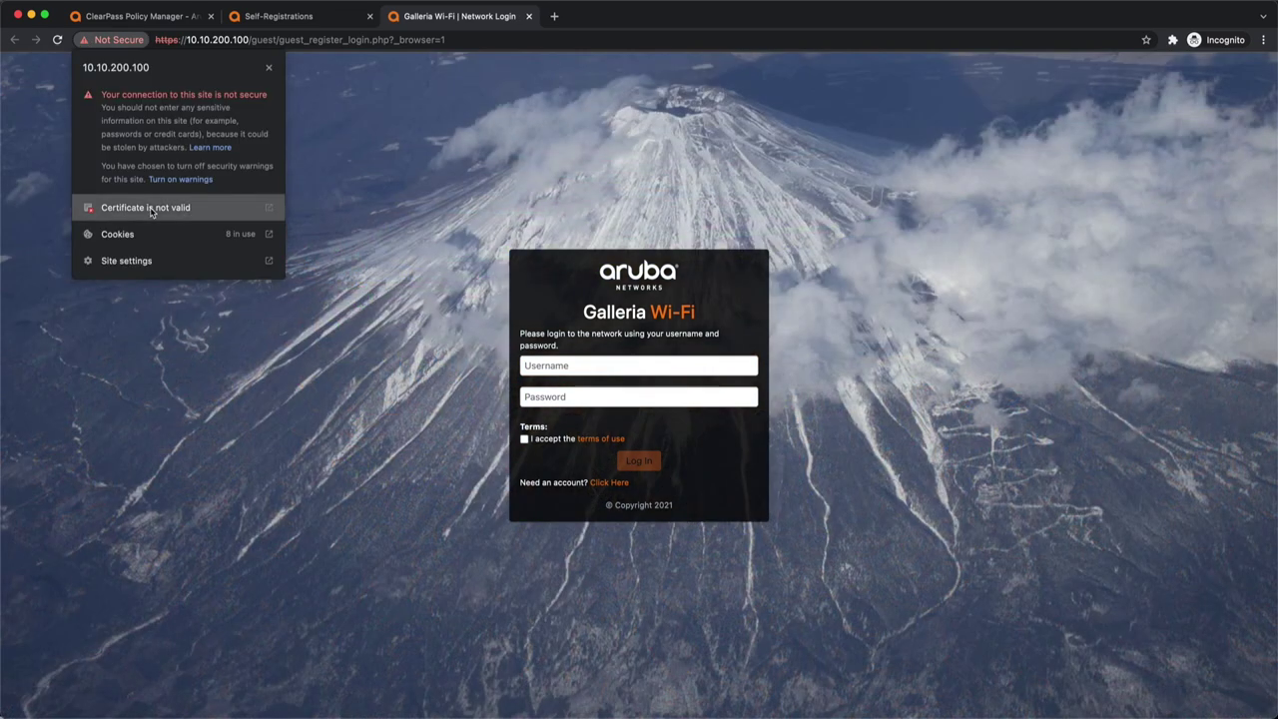
pyautogui.click(152, 212)
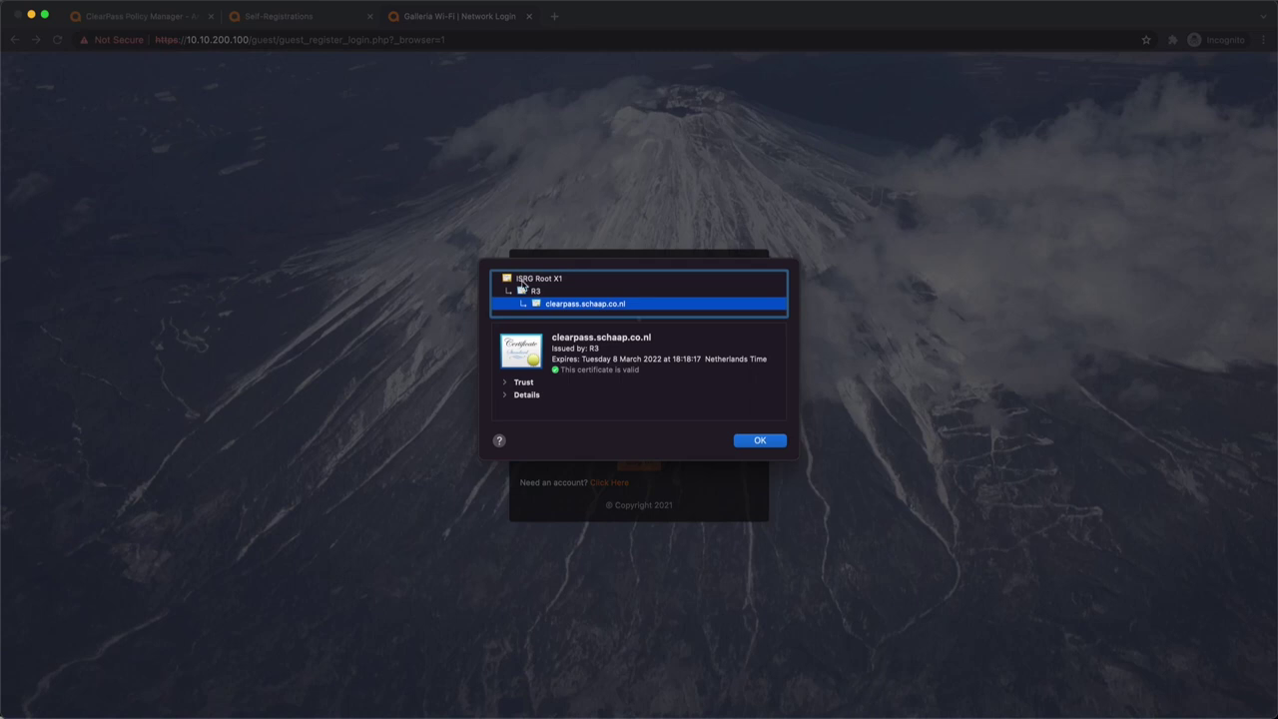
pyautogui.click(526, 280)
pyautogui.click(534, 290)
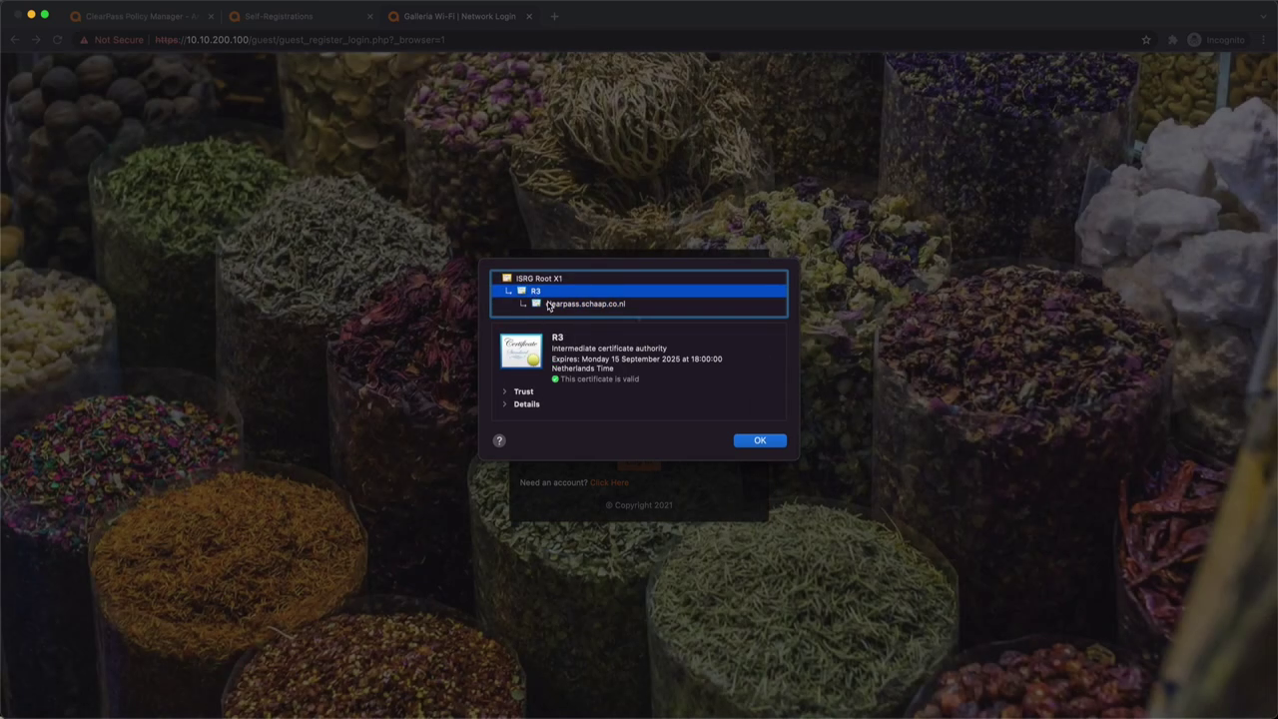
pyautogui.click(548, 305)
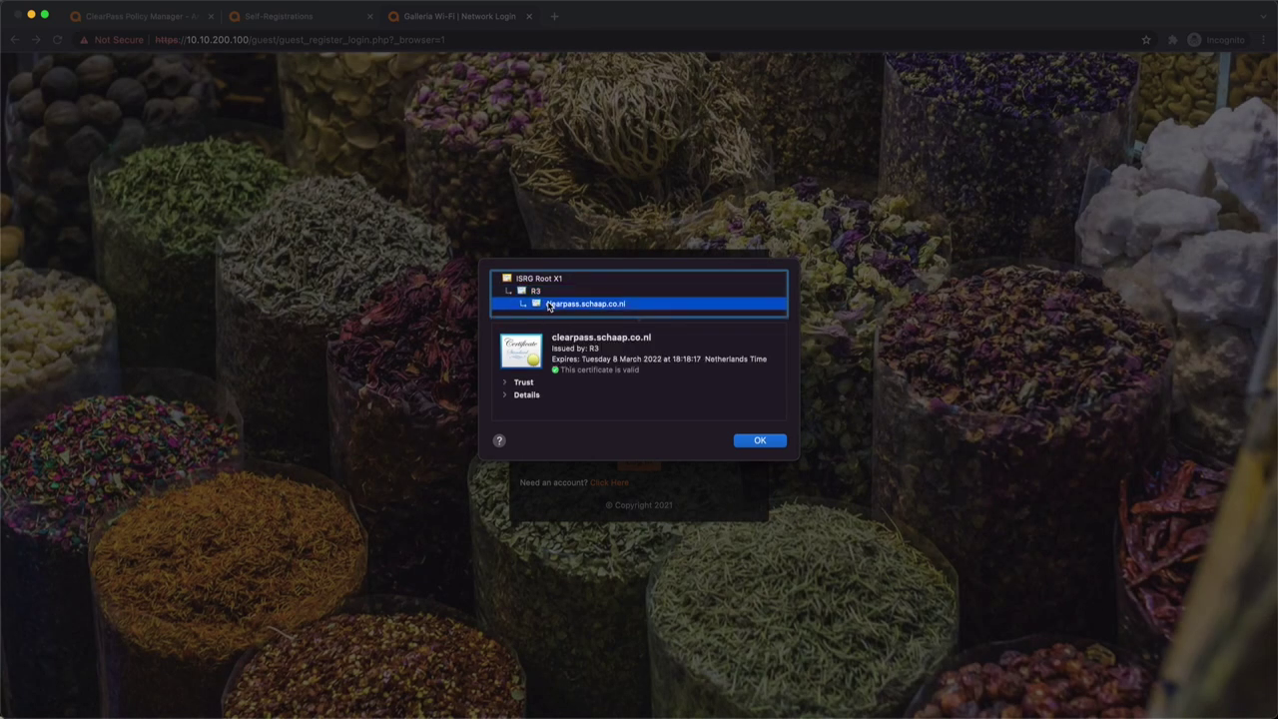
pyautogui.click(746, 443)
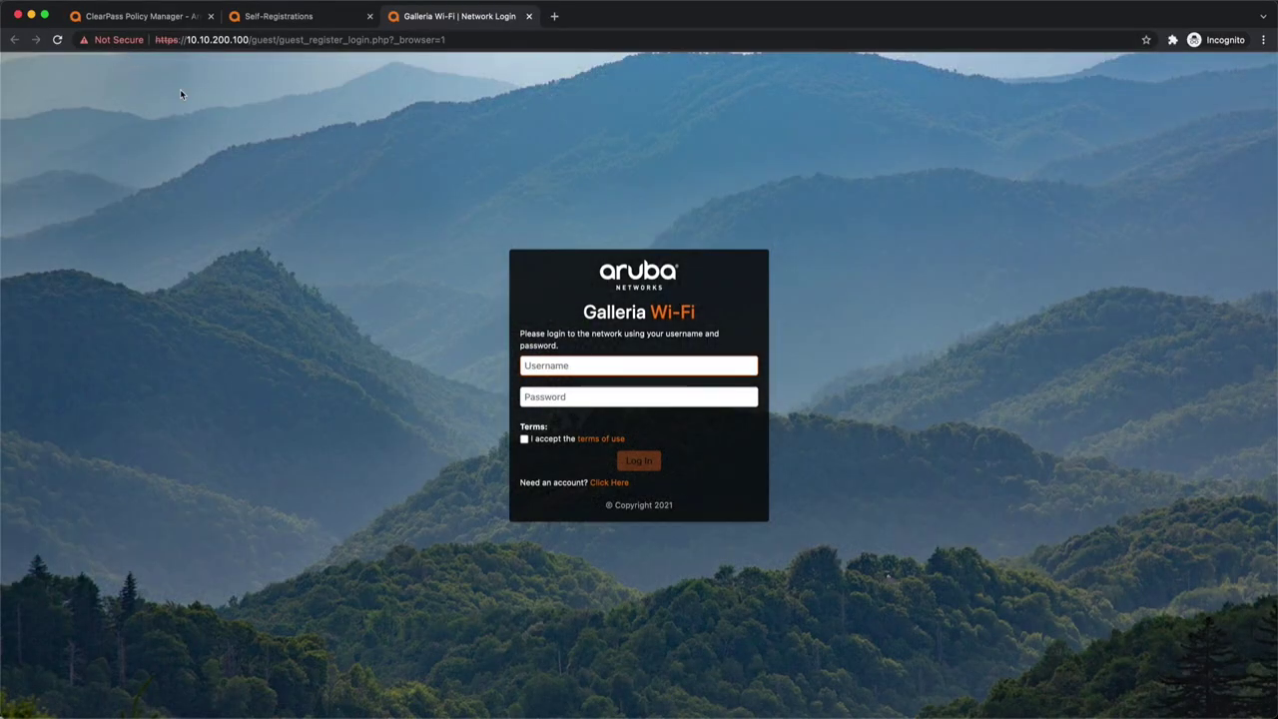
# - Reload the guest login page with clearpass.schaap.co.nl as the host instead of the IP address, and check its connection security
pyautogui.click(237, 40)
pyautogui.click(247, 40)
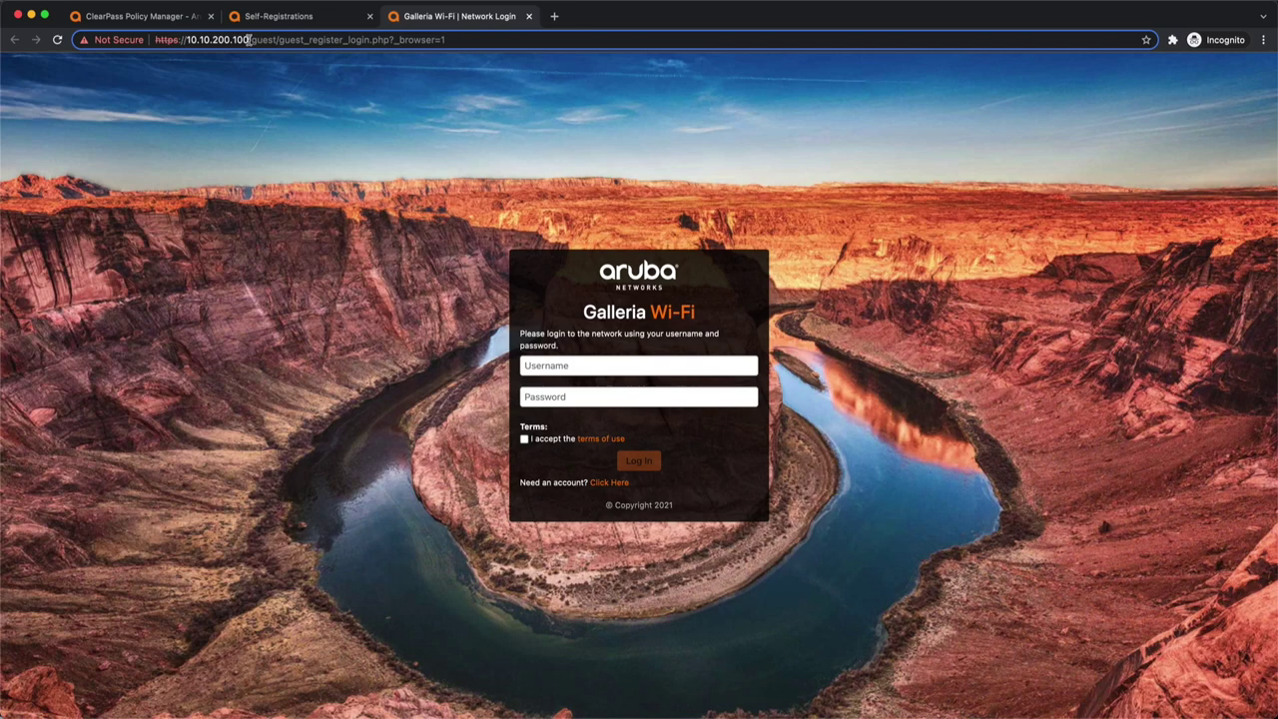
pyautogui.press('BackSpace')
pyautogui.press('BackSpace')
pyautogui.press('BackSpace')
pyautogui.press('BackSpace')
pyautogui.press('BackSpace')
pyautogui.press('BackSpace')
pyautogui.press('BackSpace')
pyautogui.press('BackSpace')
pyautogui.press('BackSpace')
pyautogui.press('BackSpace')
pyautogui.press('BackSpace')
pyautogui.press('BackSpace')
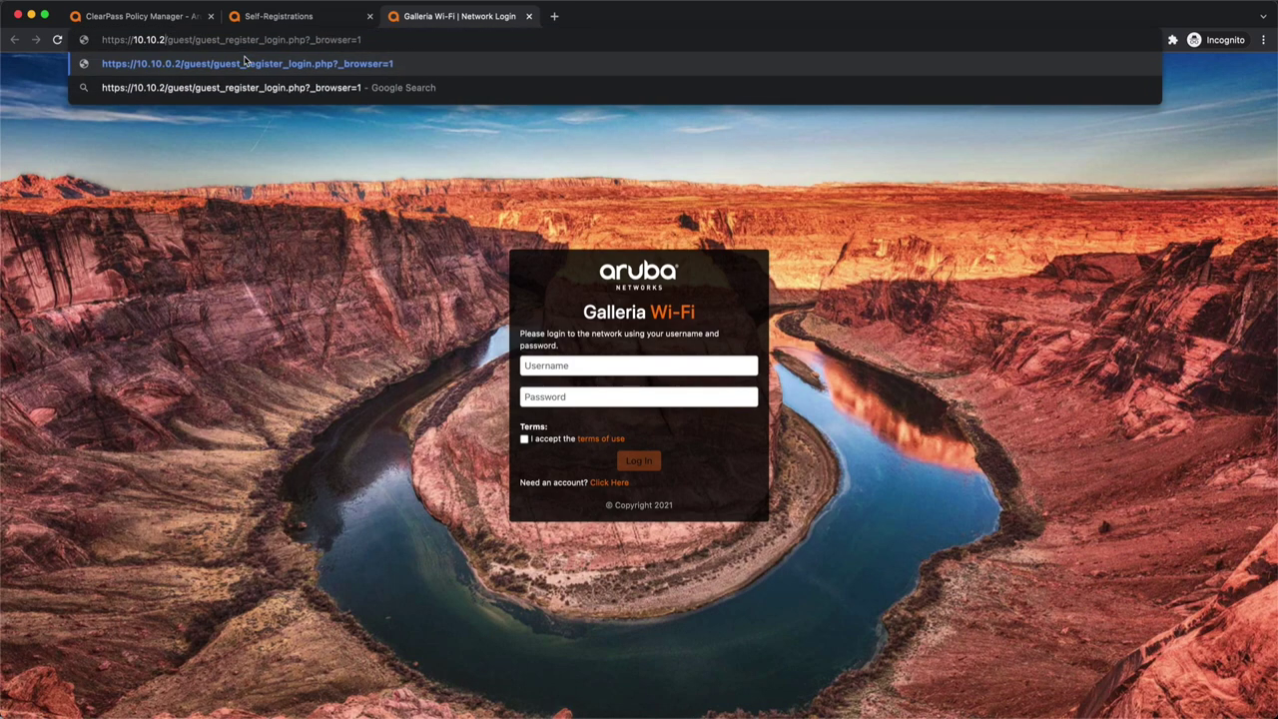
pyautogui.press('BackSpace')
pyautogui.write('clearp')
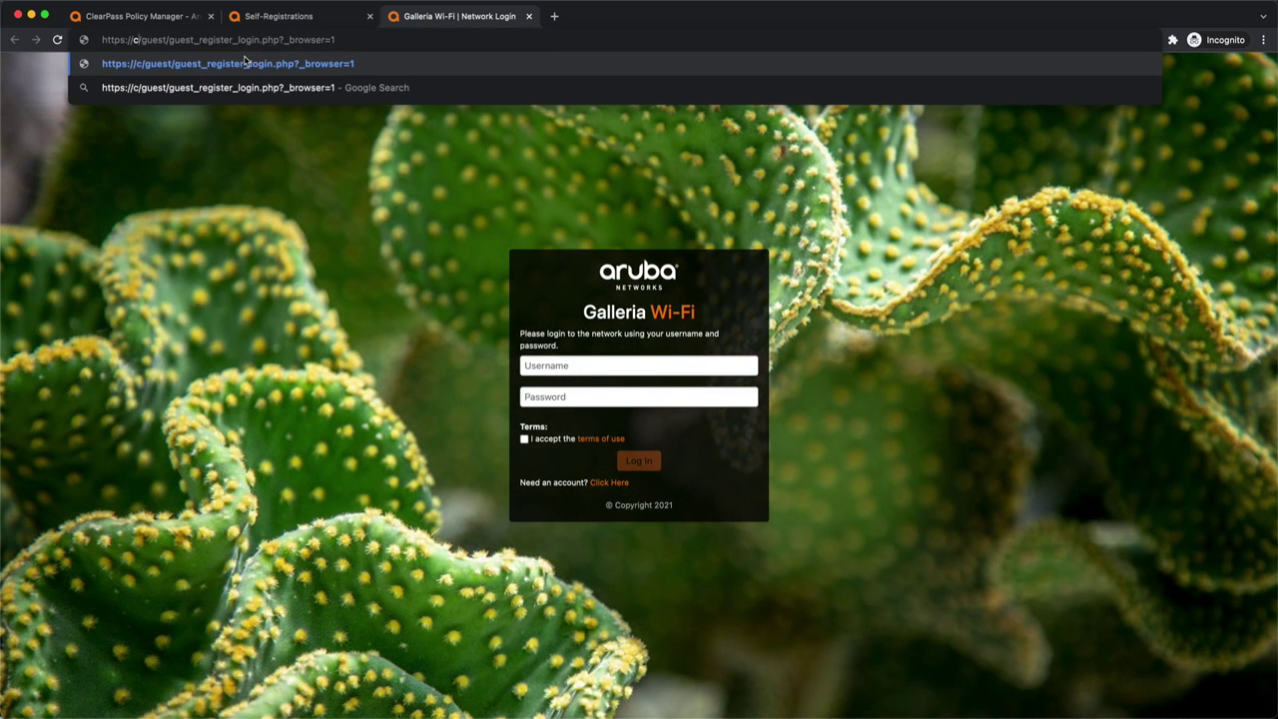
pyautogui.write('ass.schaap.co')
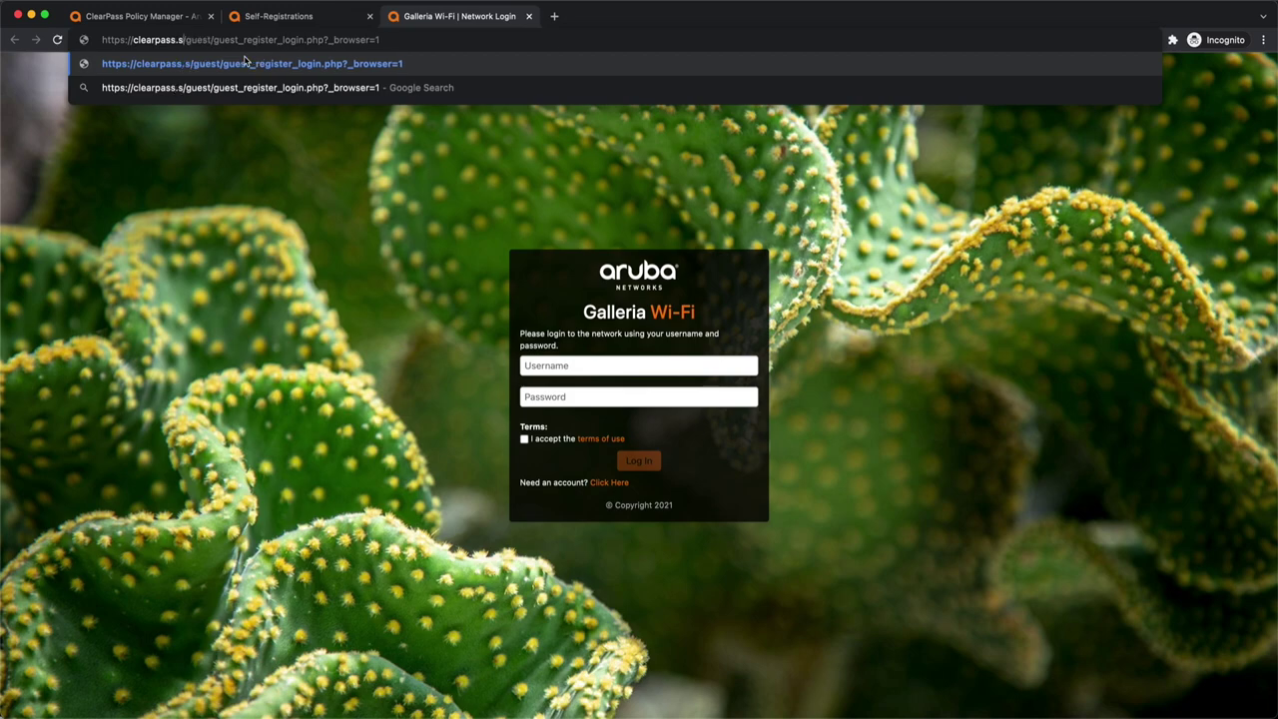
pyautogui.write('.nl')
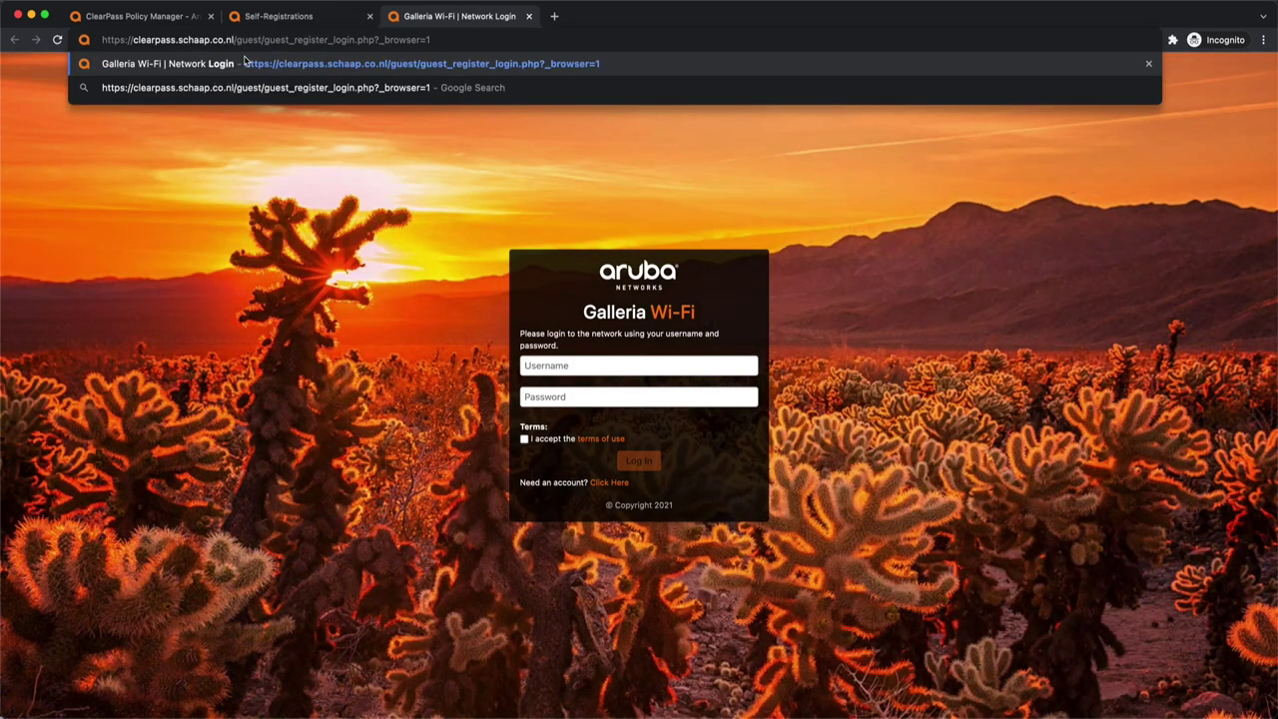
pyautogui.press('Return')
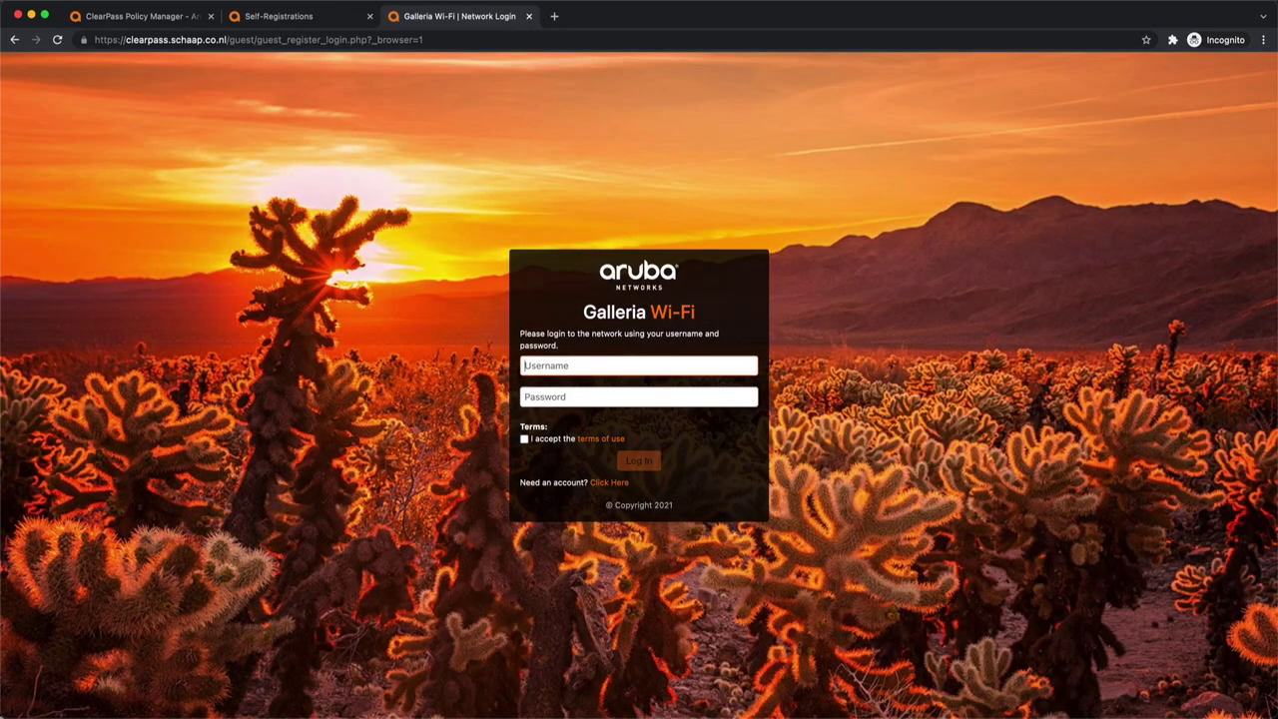
pyautogui.click(83, 40)
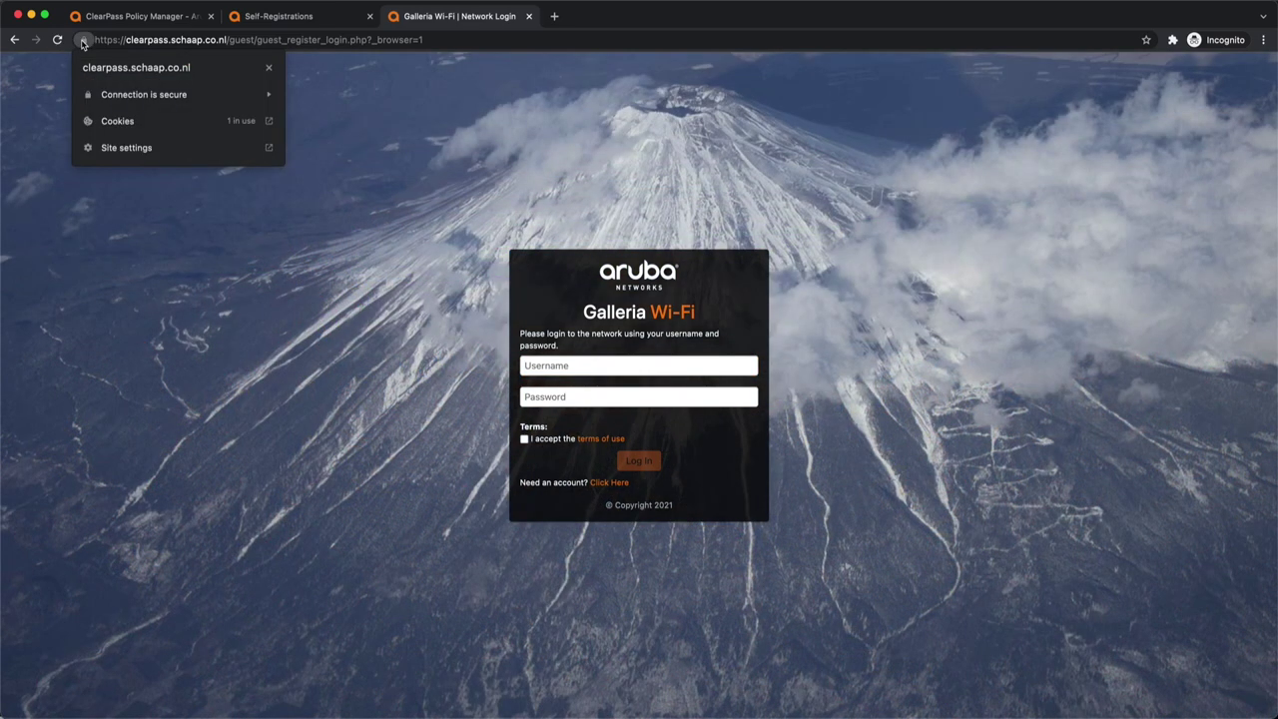
pyautogui.click(83, 42)
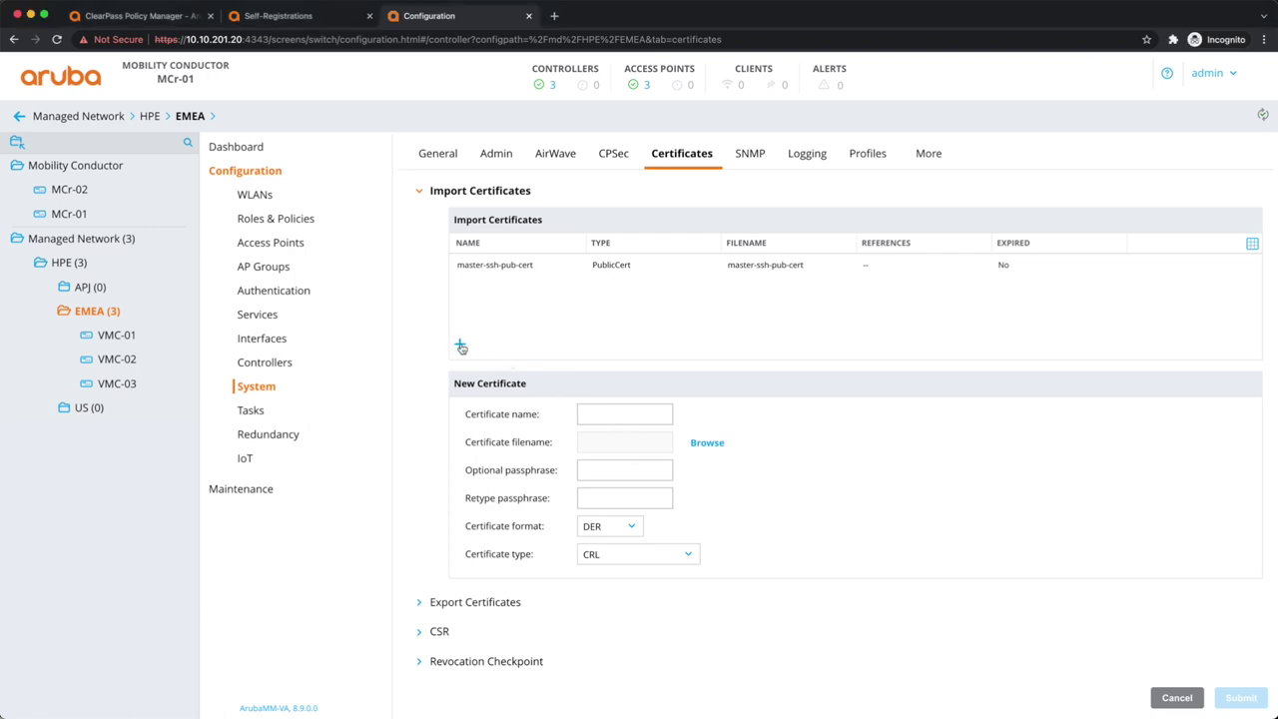
# - Name the new certificate cp-login, choose the file cp-login.schaap.co.nl.pfx, and enter and retype the certificate passphrase
pyautogui.click(600, 418)
pyautogui.write('cp-login')
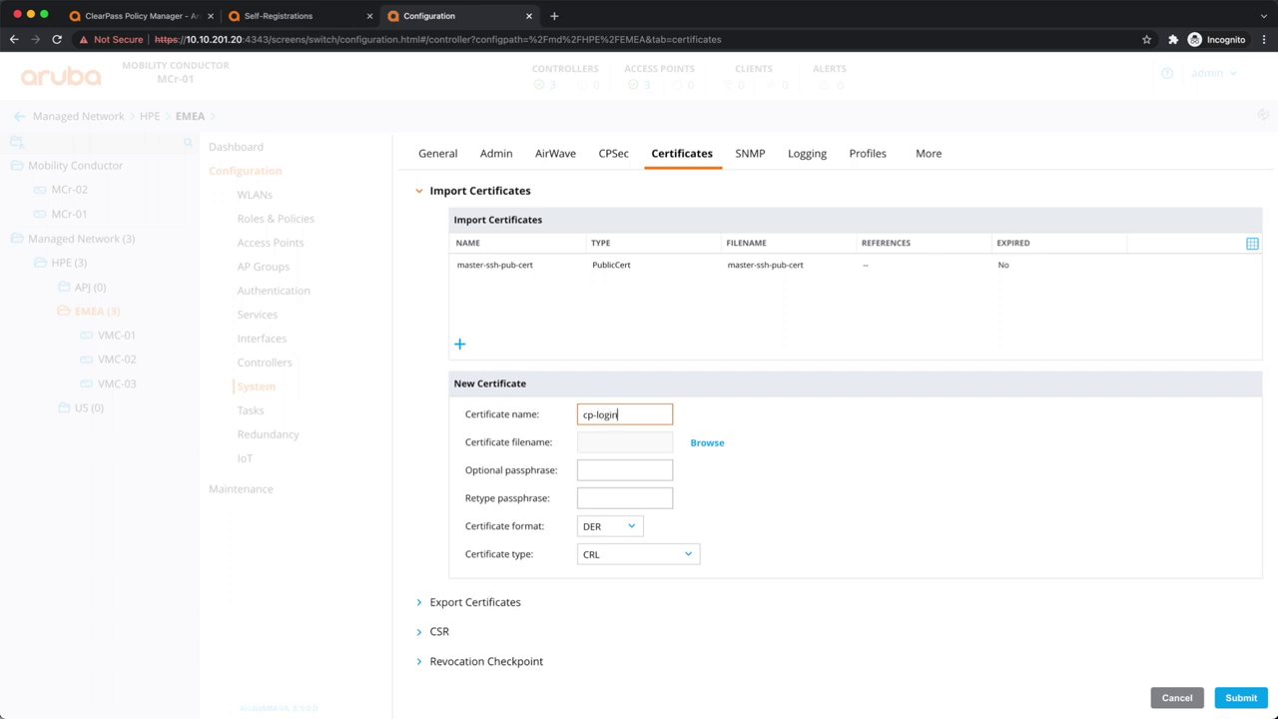
pyautogui.click(706, 442)
pyautogui.click(565, 306)
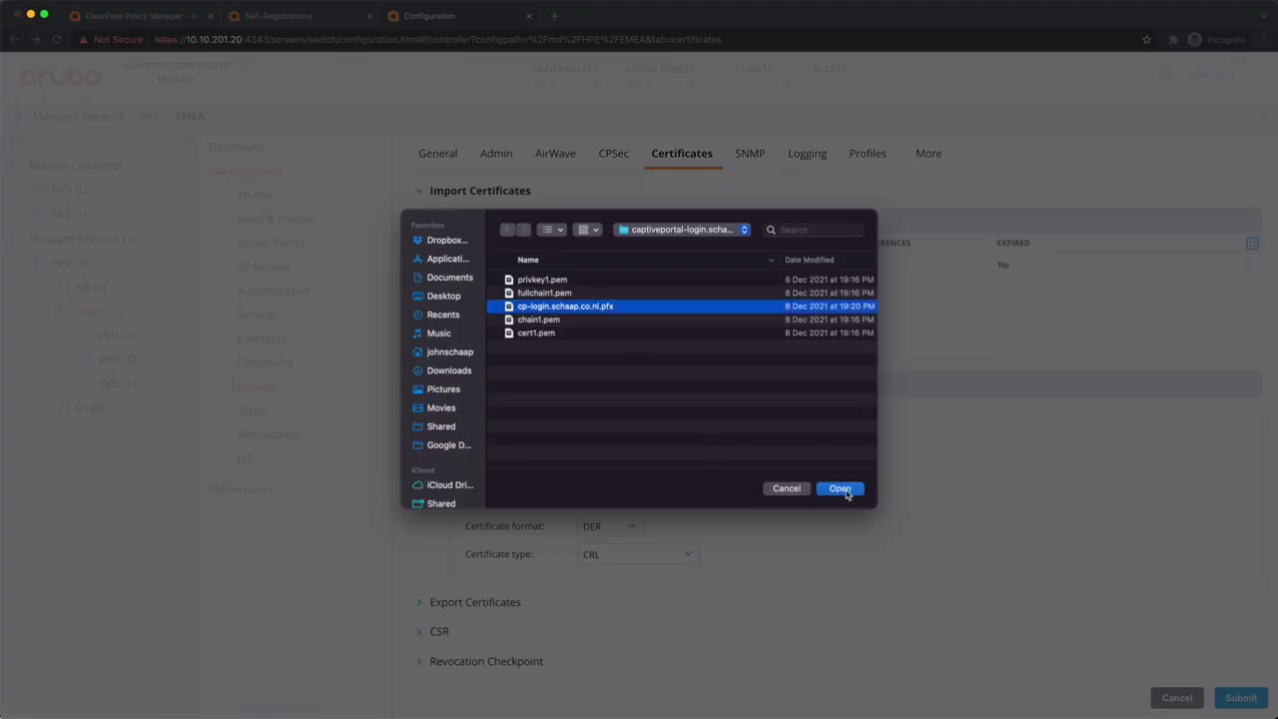
pyautogui.click(840, 488)
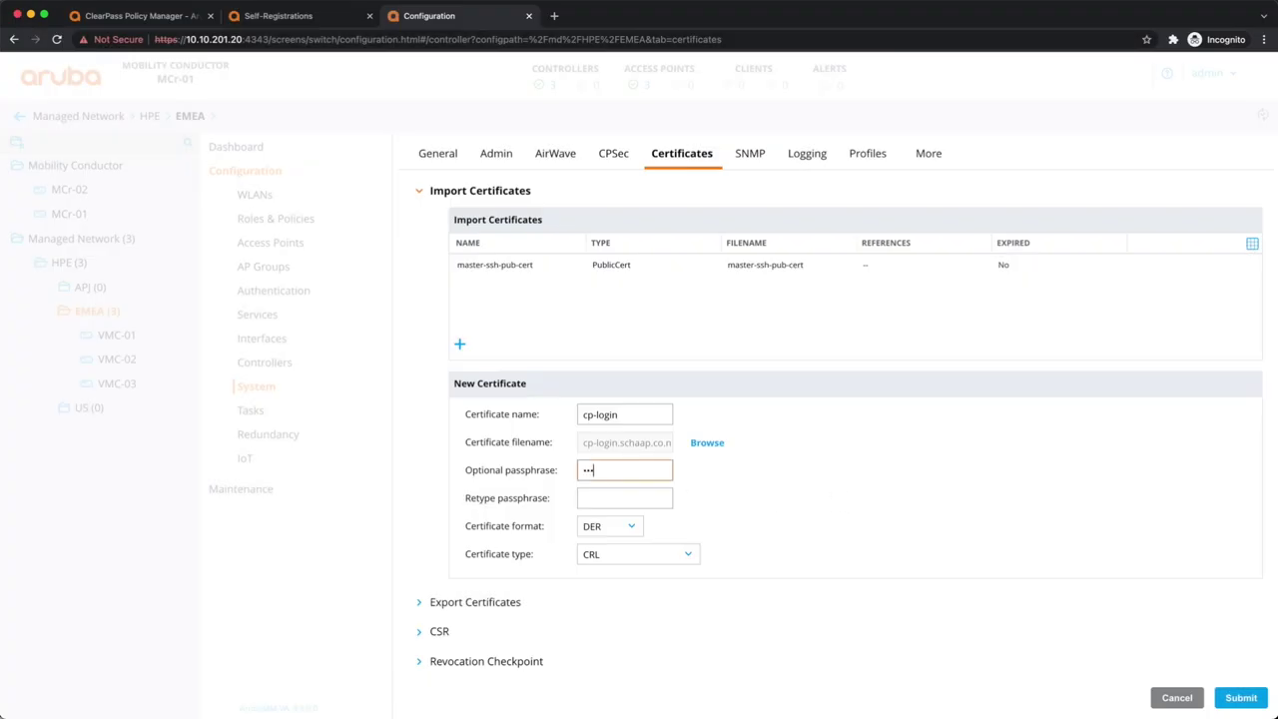
pyautogui.click(625, 497)
pyautogui.press('Tab')
# - Set the certificate format to PFX and the type to ServerCert, and submit the new certificate
pyautogui.click(619, 530)
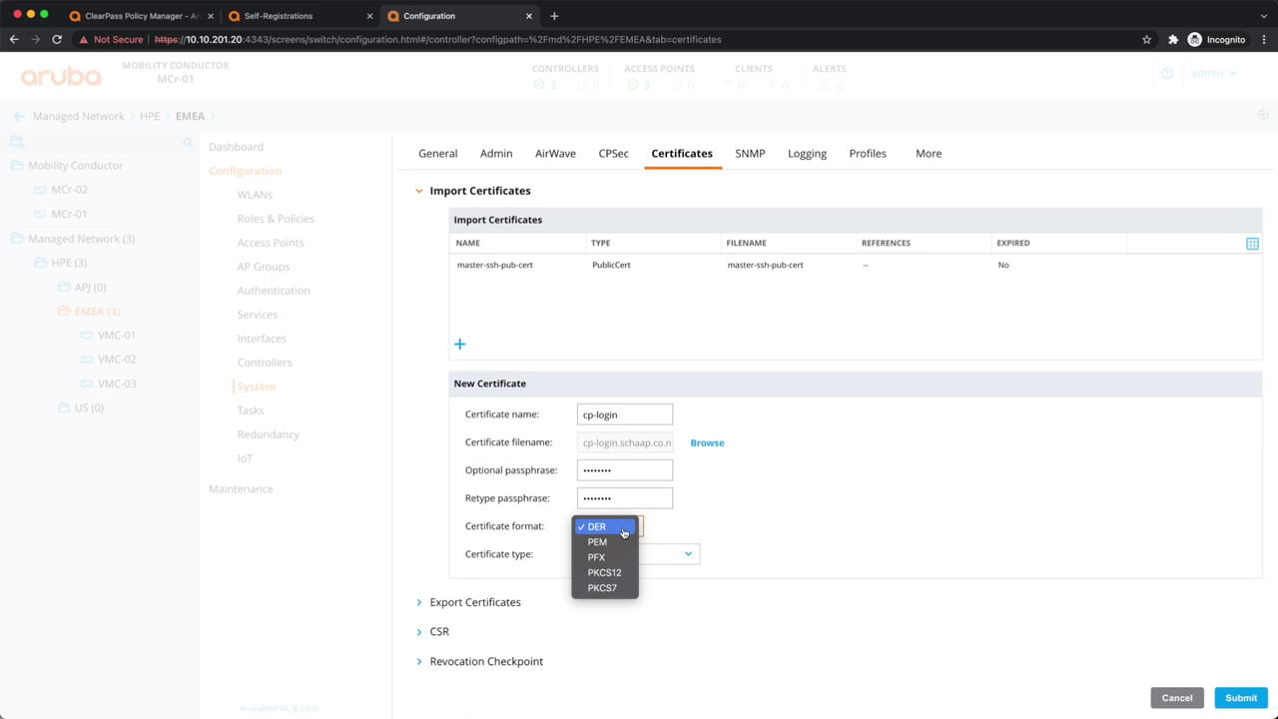
pyautogui.click(599, 557)
pyautogui.click(662, 556)
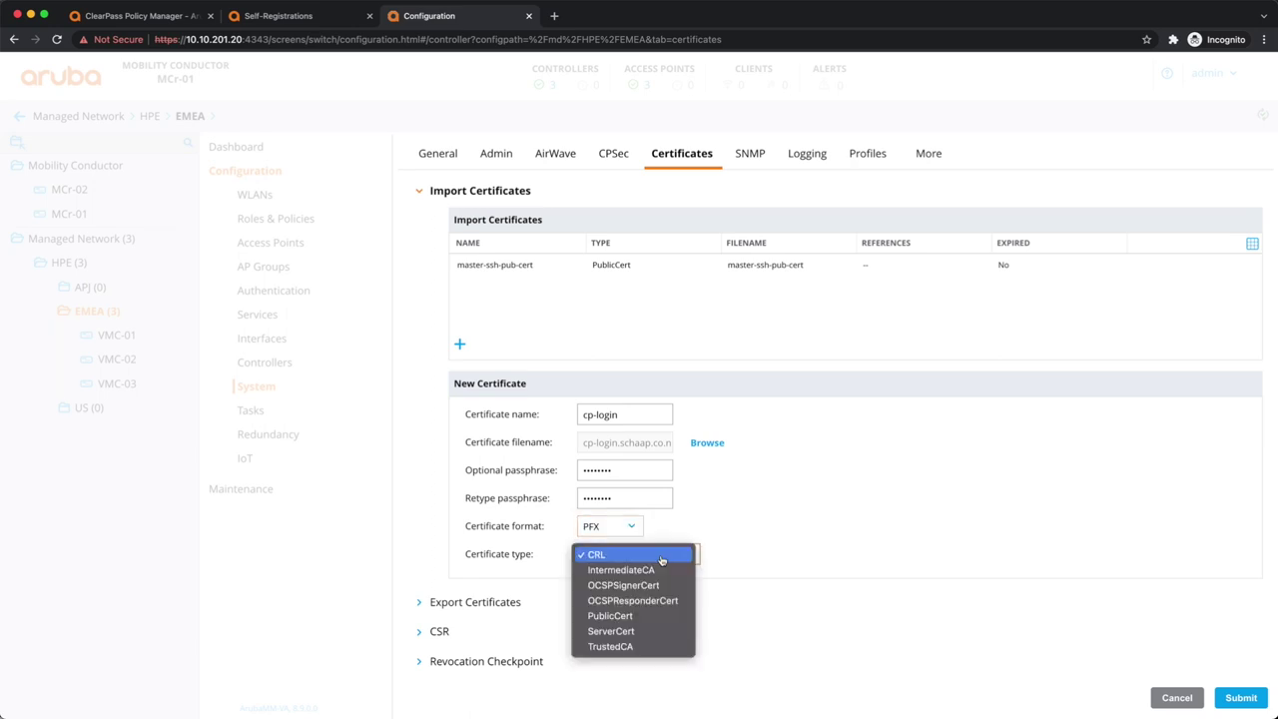
pyautogui.click(640, 632)
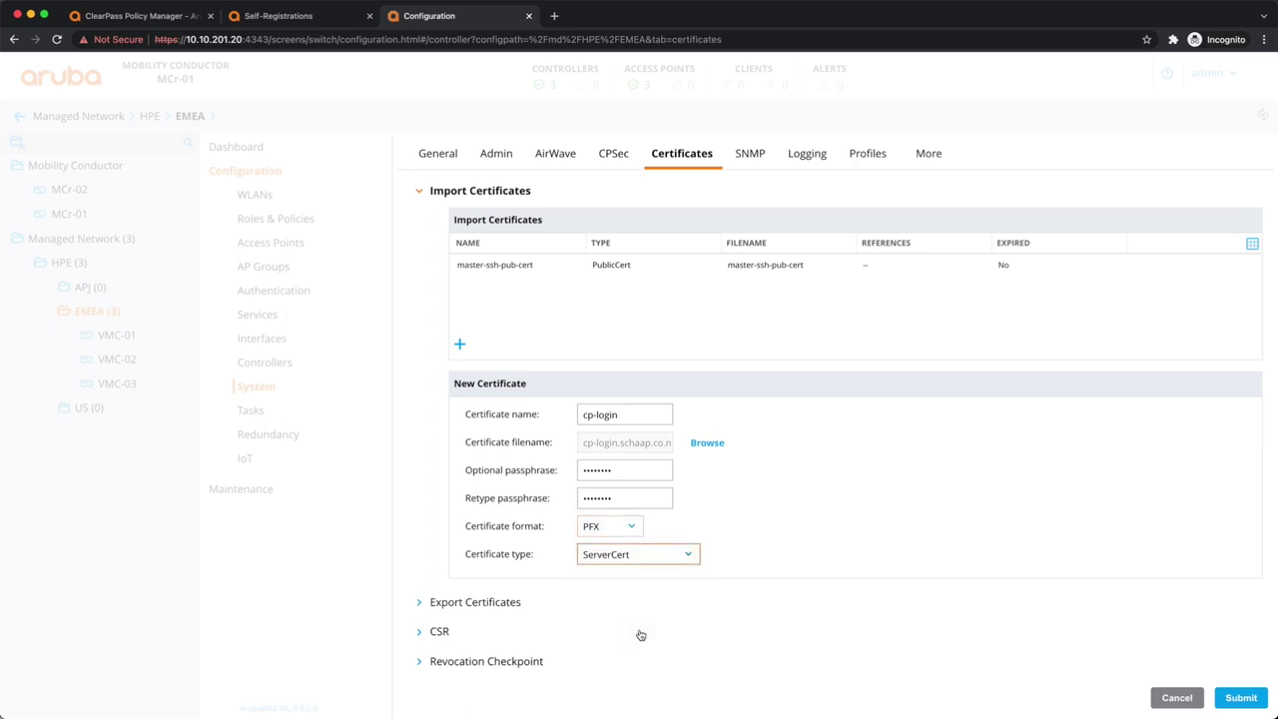
pyautogui.click(1235, 698)
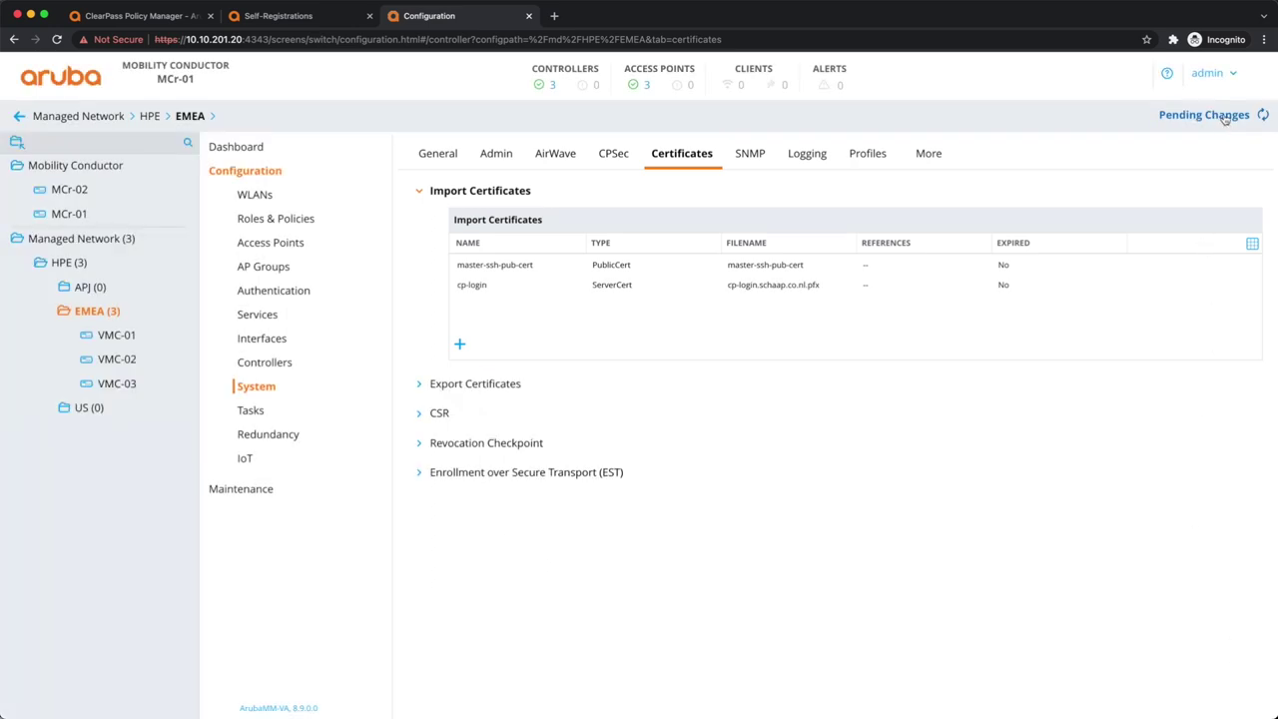
# - Deploy the pending certificate change to the EMEA managed controllers and close the deployment status
pyautogui.click(1203, 115)
pyautogui.click(875, 241)
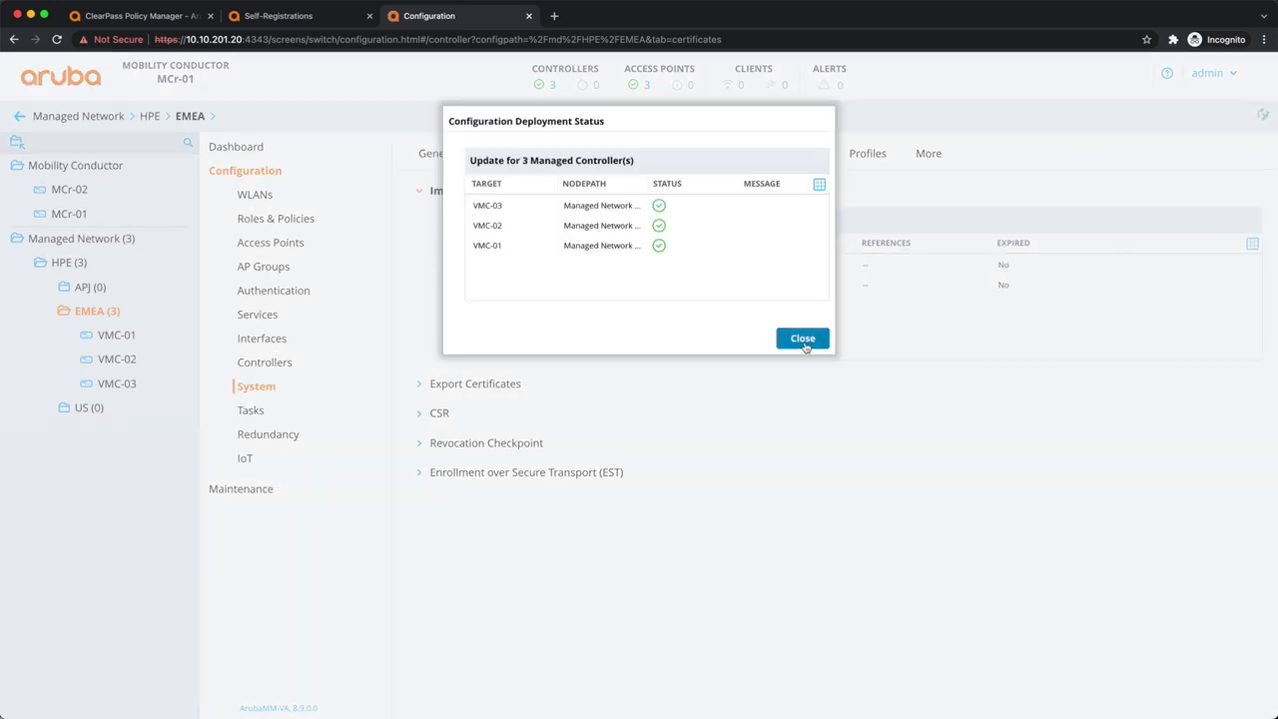
pyautogui.click(806, 345)
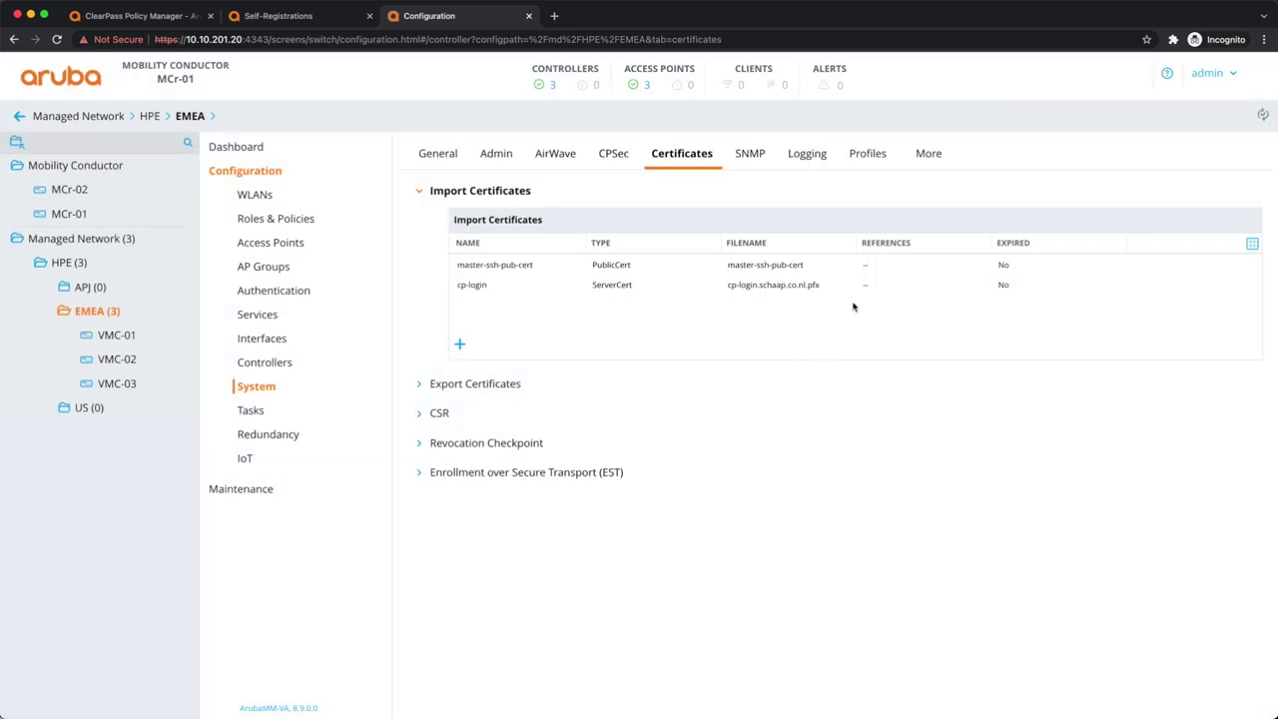
# - Examine the imported cp-login certificate's general information, checking whom it is issued to and by
pyautogui.click(503, 285)
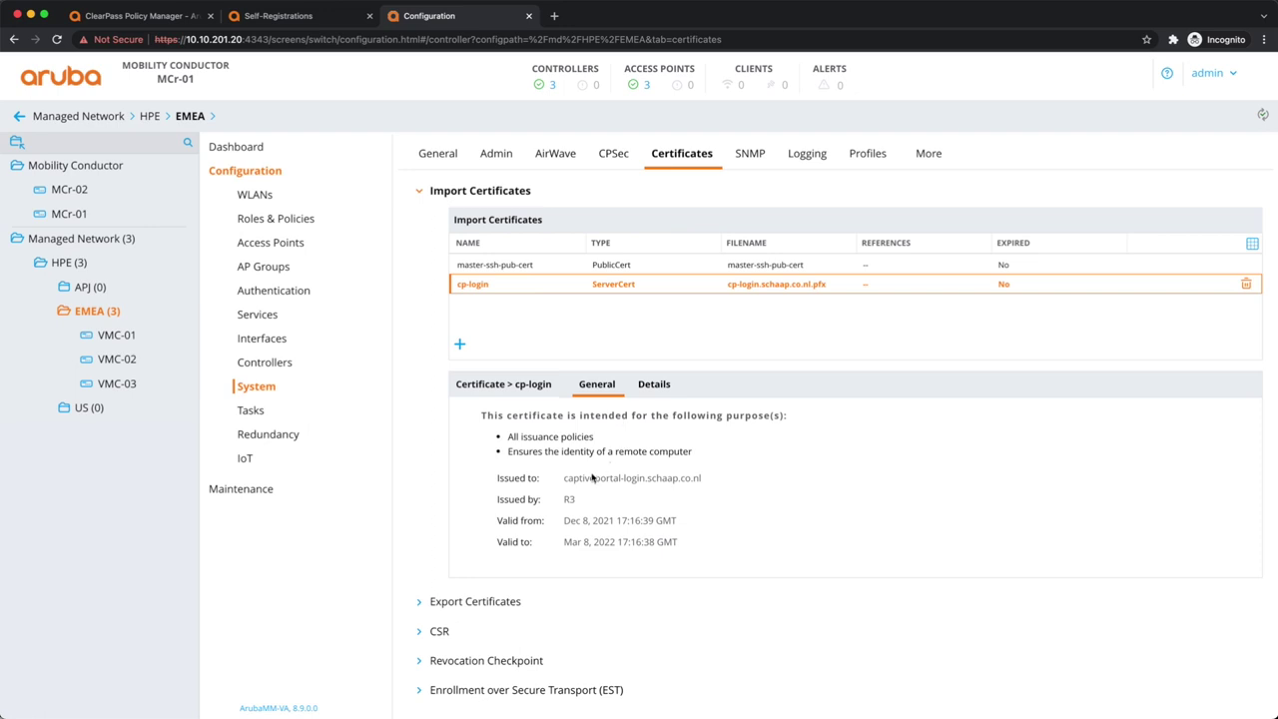
pyautogui.moveTo(563, 478); pyautogui.dragTo(709, 481)
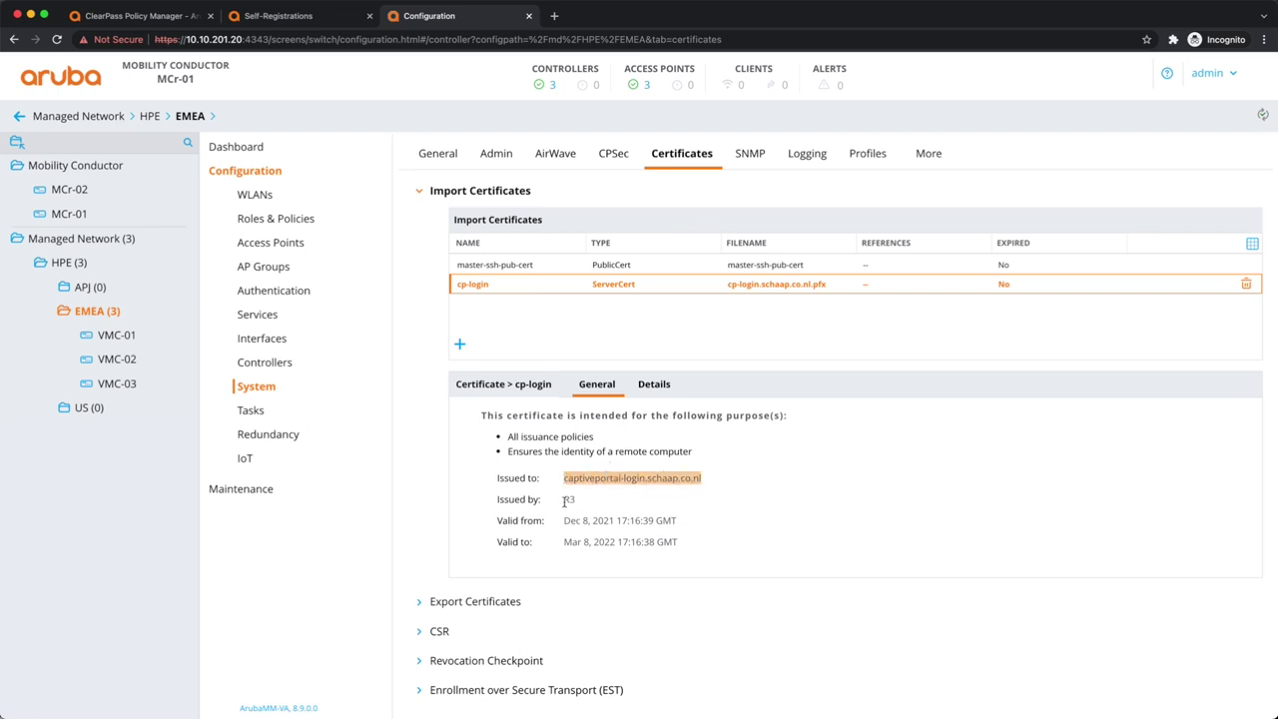
pyautogui.moveTo(564, 501); pyautogui.dragTo(588, 504)
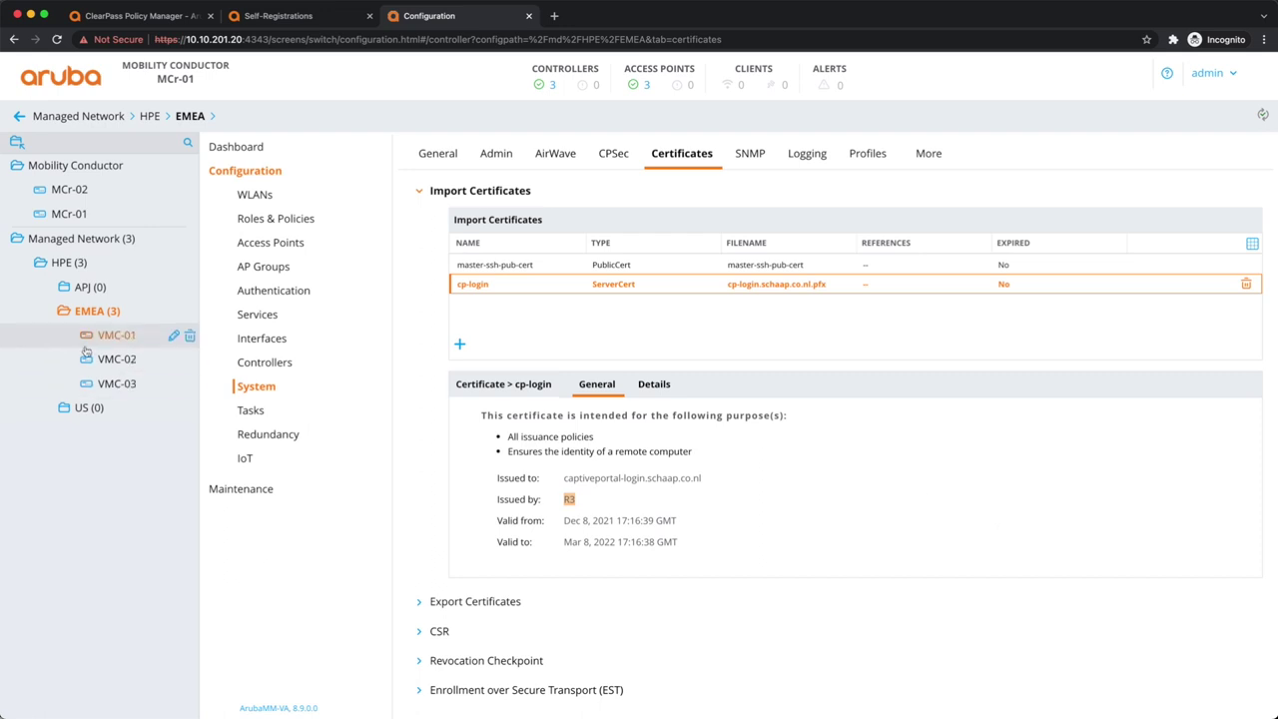
# - In VMC-01's Web Server Configuration profile, set the captive portal certificate to cp-login and submit the change
pyautogui.click(117, 336)
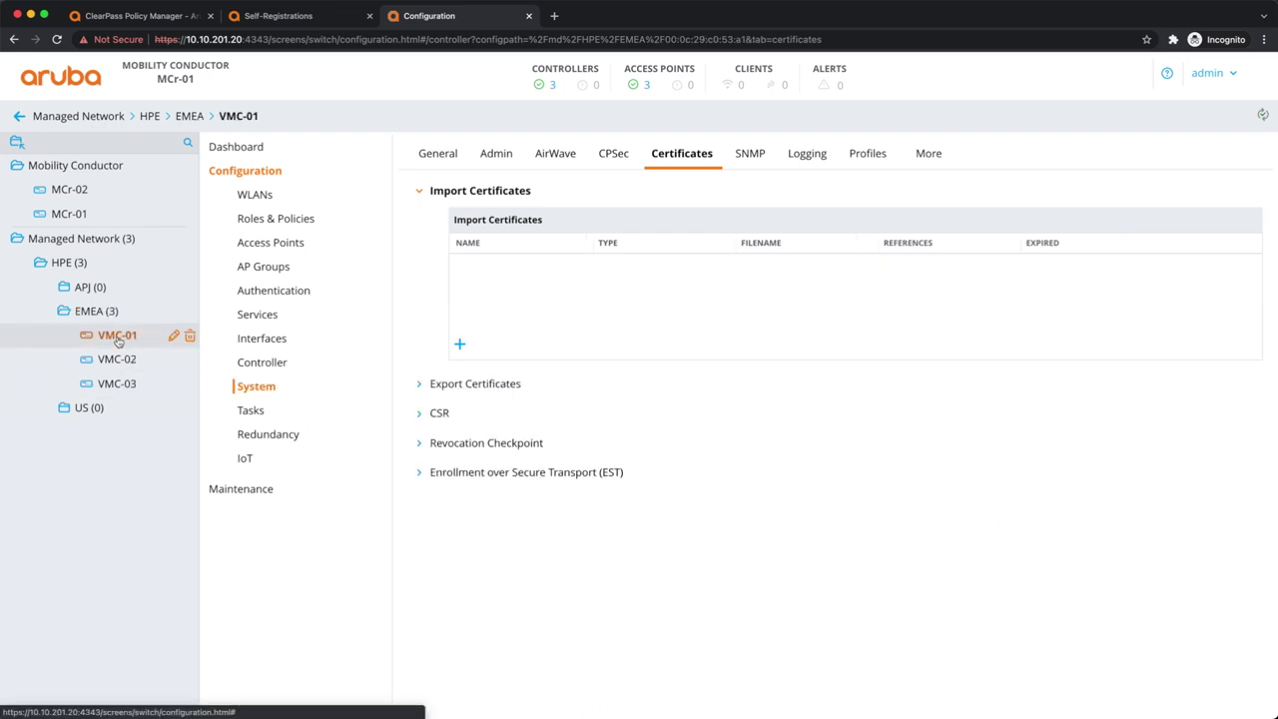
pyautogui.click(867, 154)
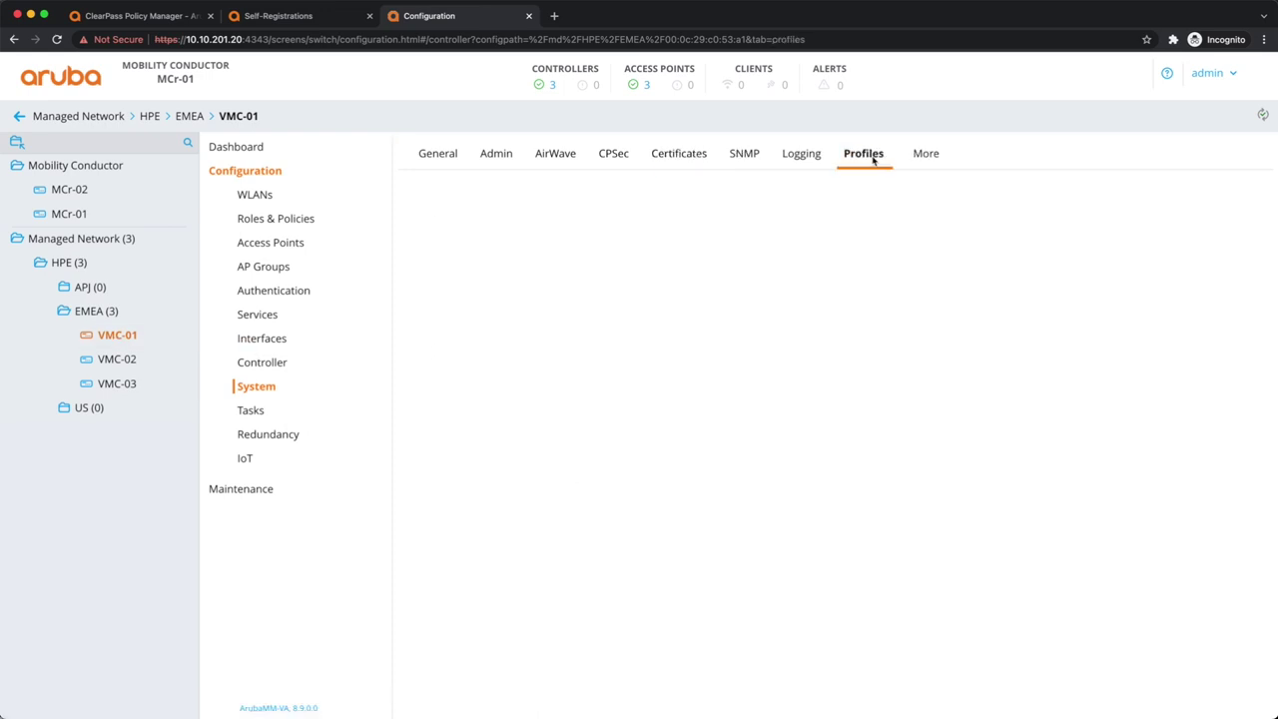
pyautogui.click(490, 407)
pyautogui.scroll(-5, 559, 407)
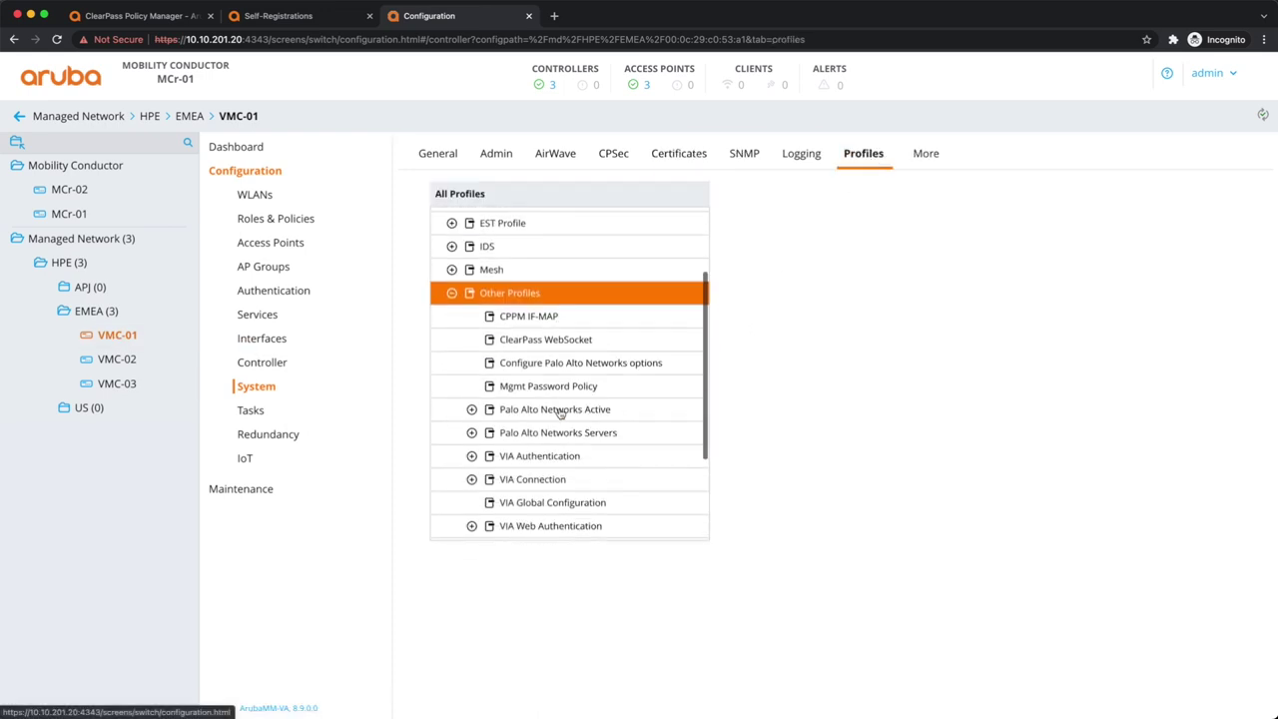
pyautogui.click(627, 414)
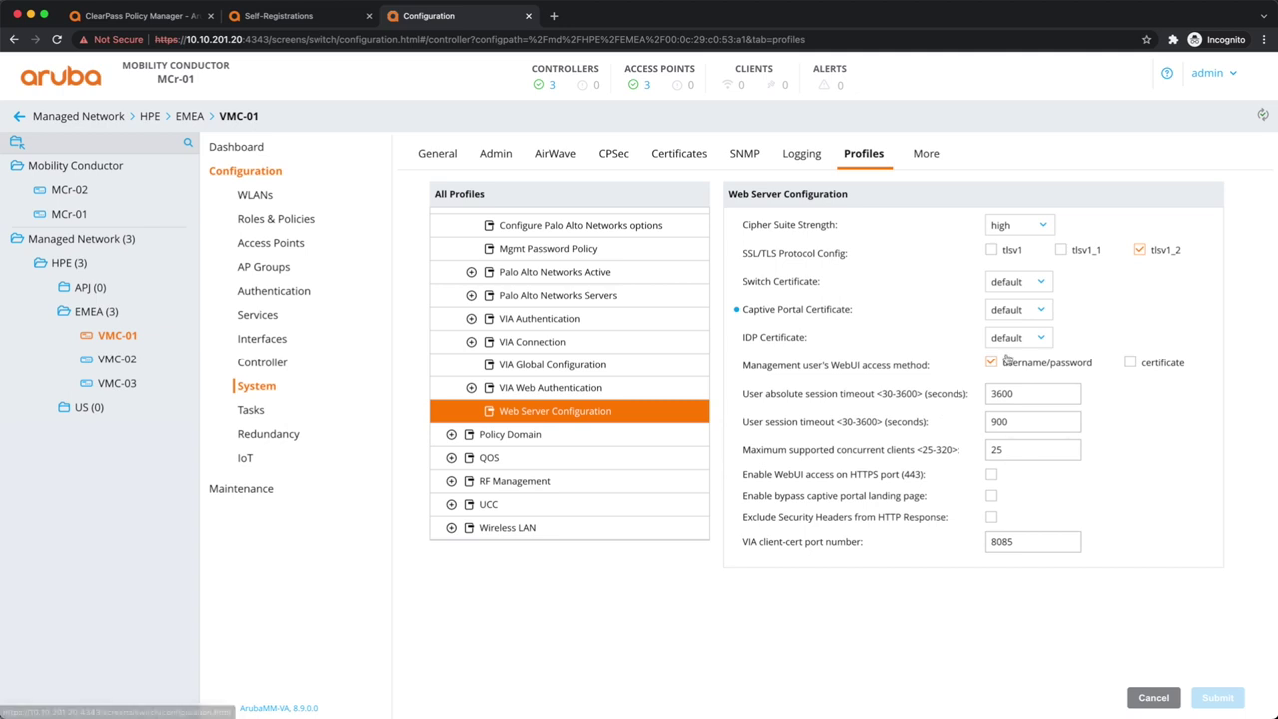
pyautogui.click(1020, 313)
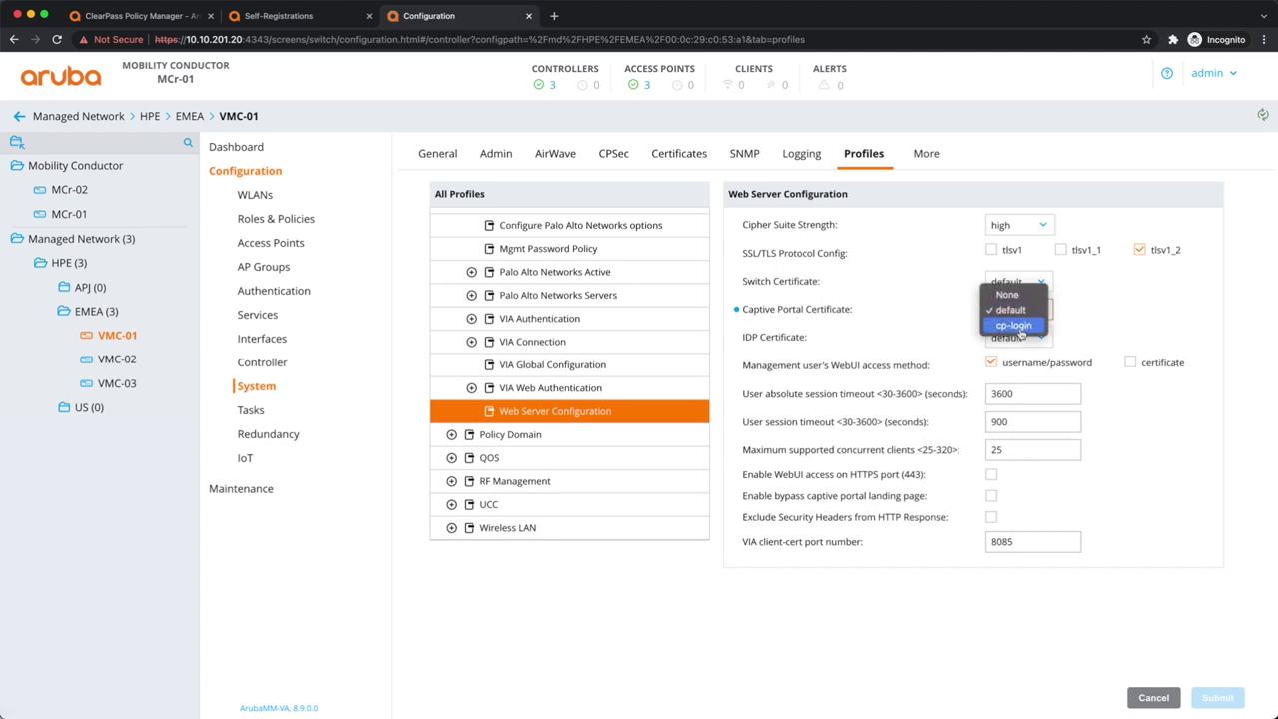
pyautogui.click(1018, 329)
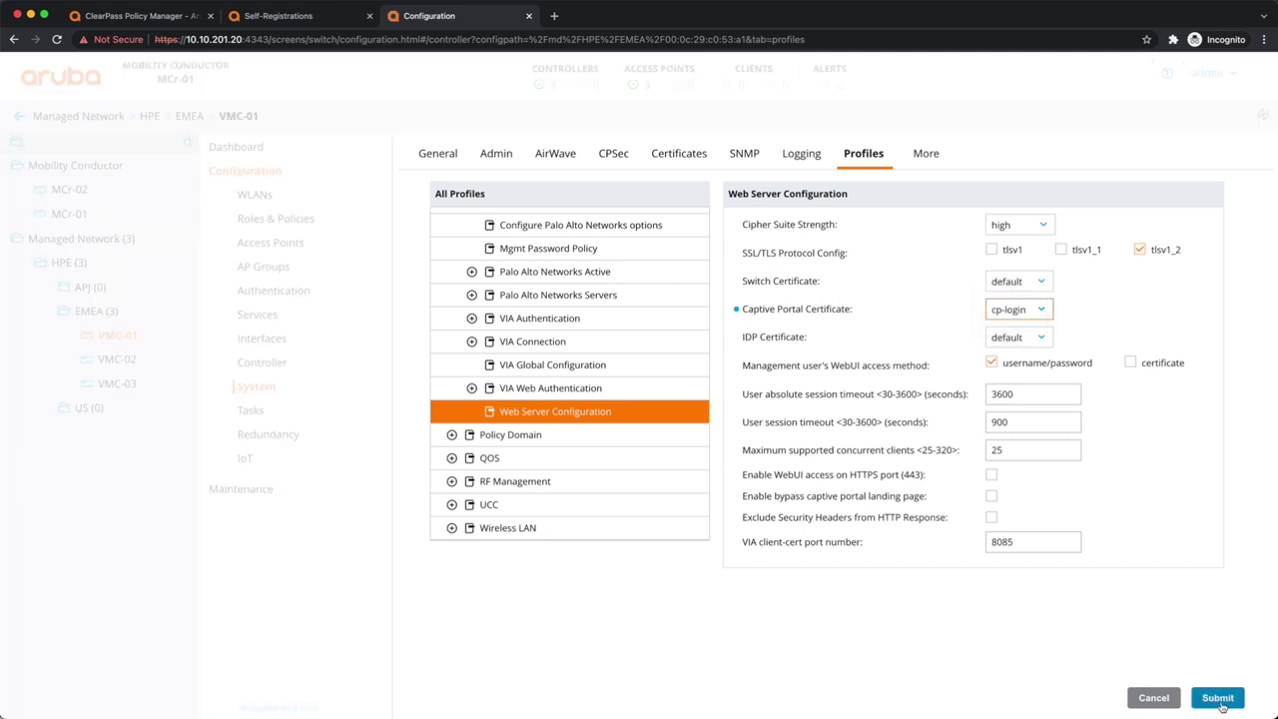
pyautogui.click(1216, 696)
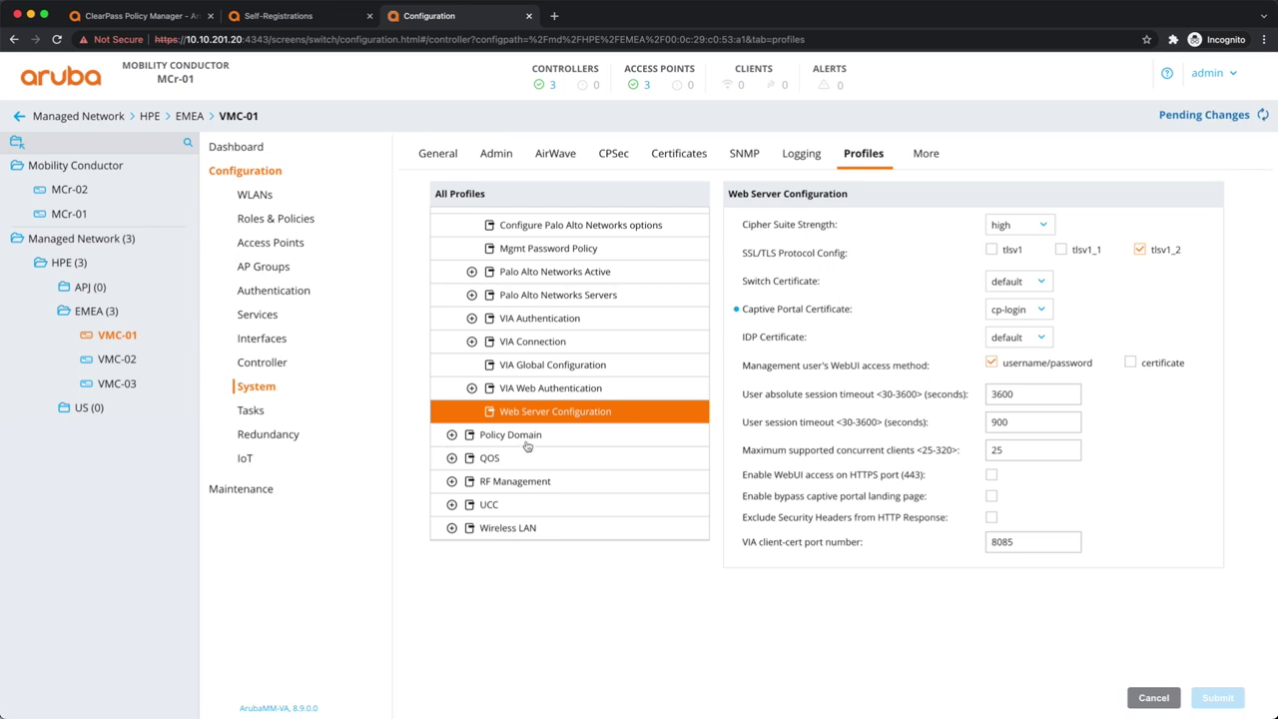
# - Set the captive portal certificate to cp-login in VMC-02's Web Server Configuration profile and submit it
pyautogui.click(117, 361)
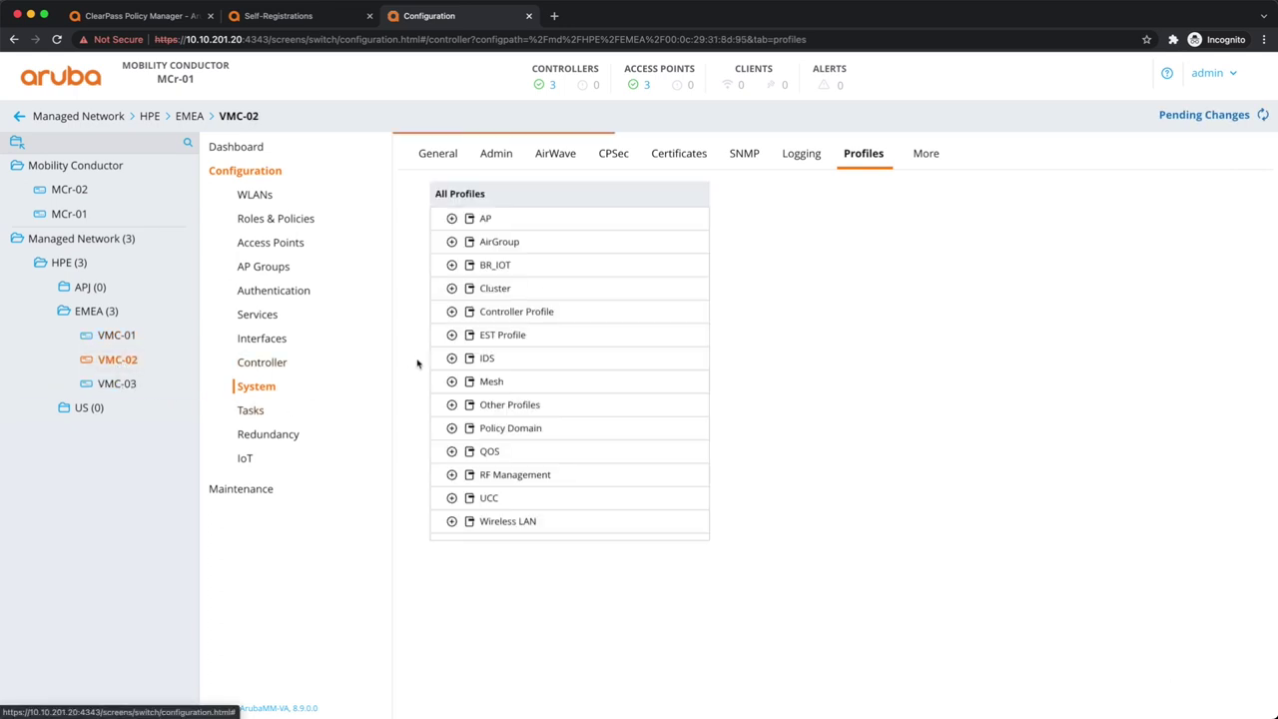
pyautogui.click(451, 405)
pyautogui.scroll(-3, 552, 435)
pyautogui.click(531, 411)
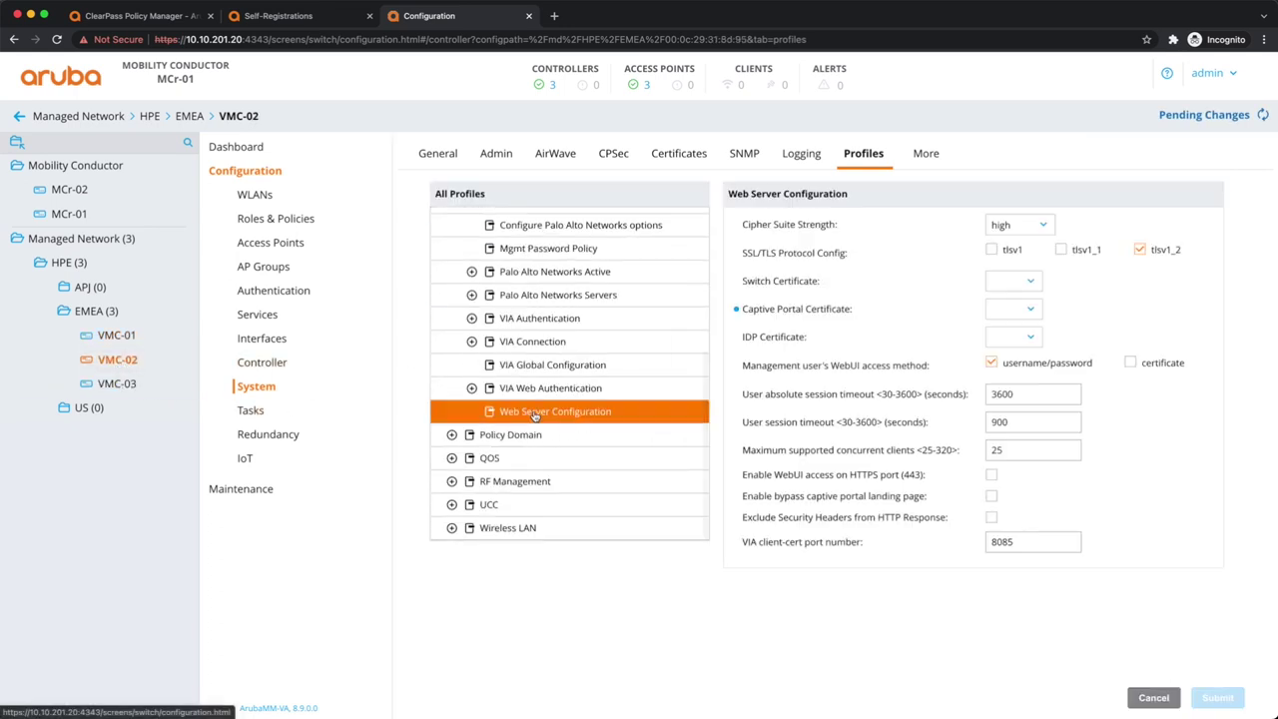
pyautogui.click(1039, 310)
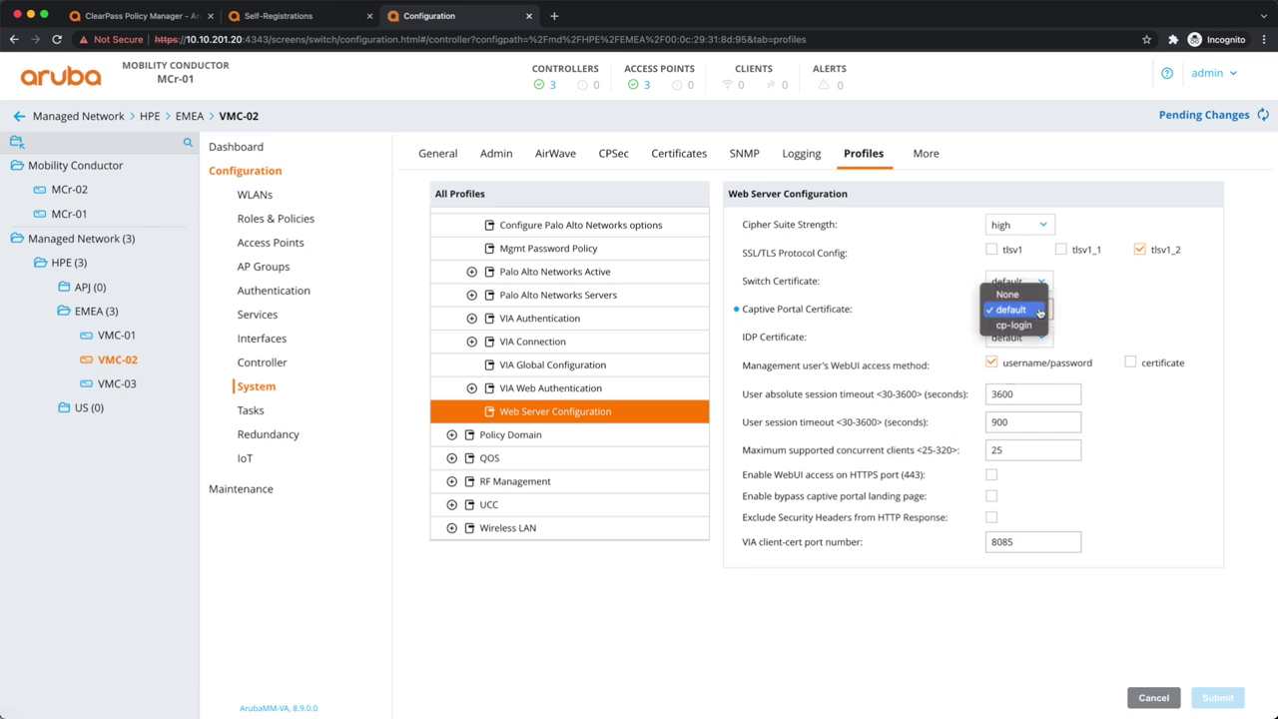
pyautogui.click(1028, 325)
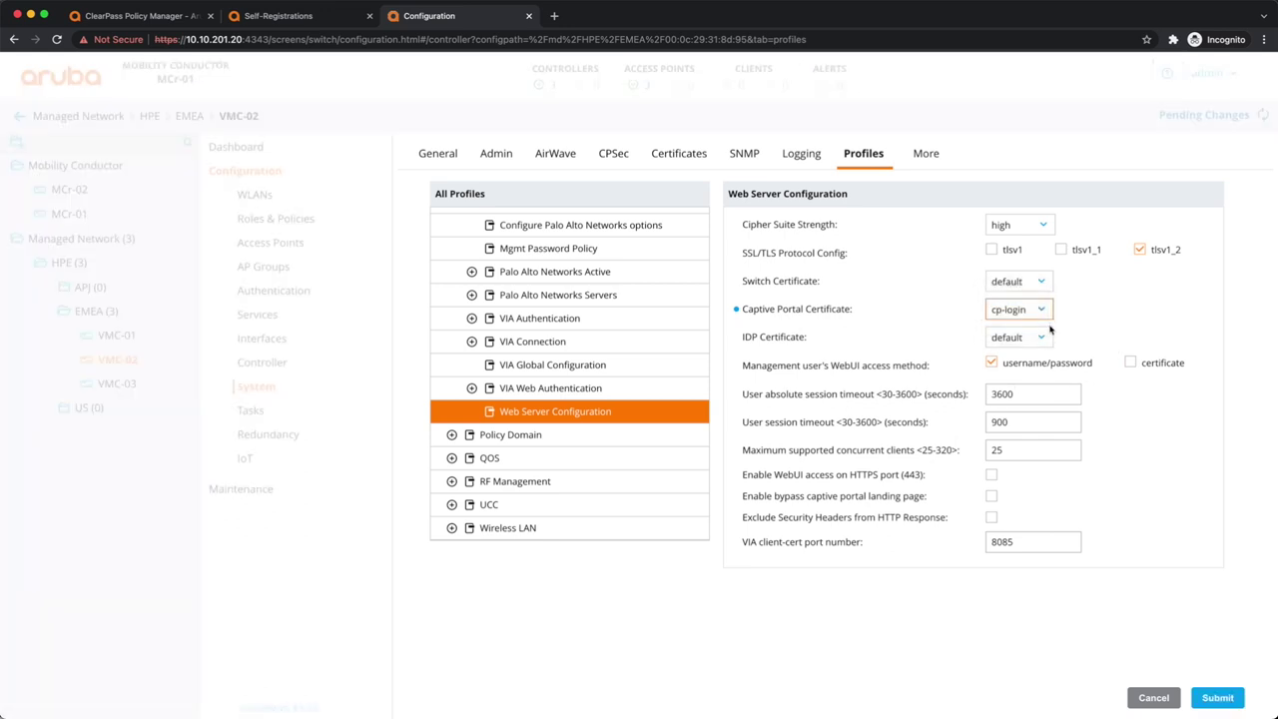
pyautogui.click(1214, 696)
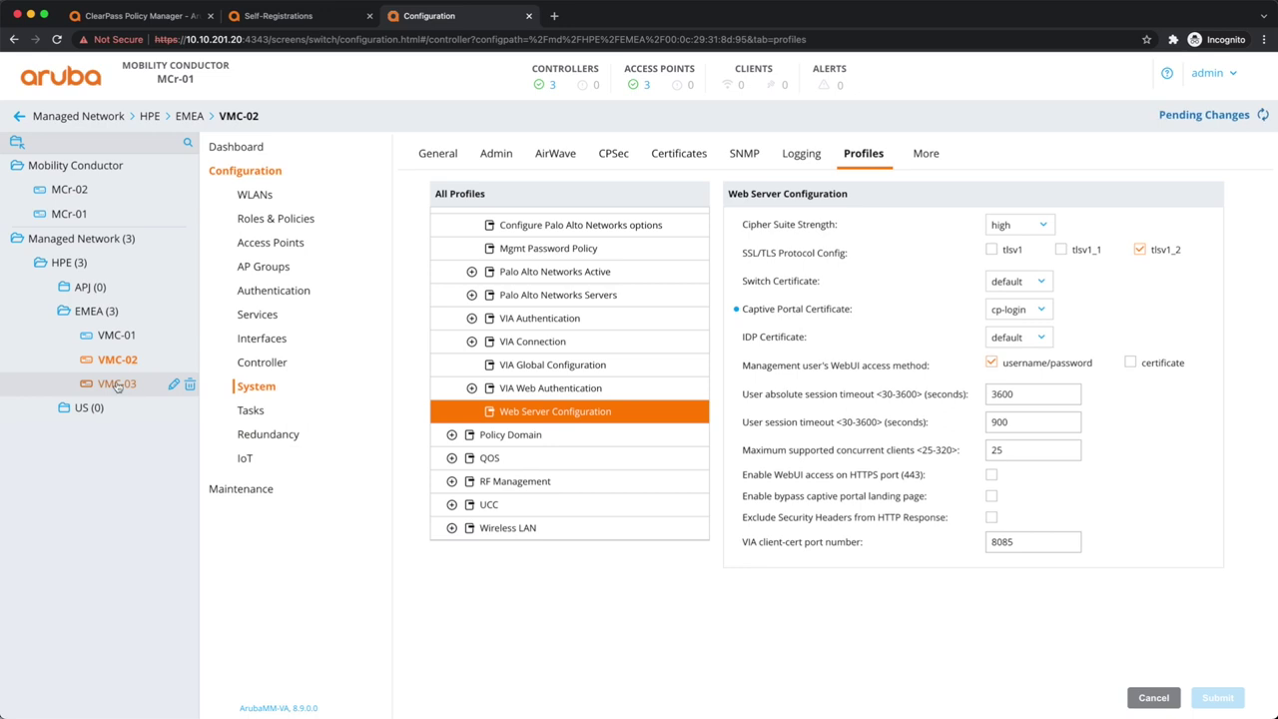
# - Select cp-login as the captive portal certificate in VMC-03's Web Server Configuration profile, submit it, and deploy all pending changes
pyautogui.click(117, 386)
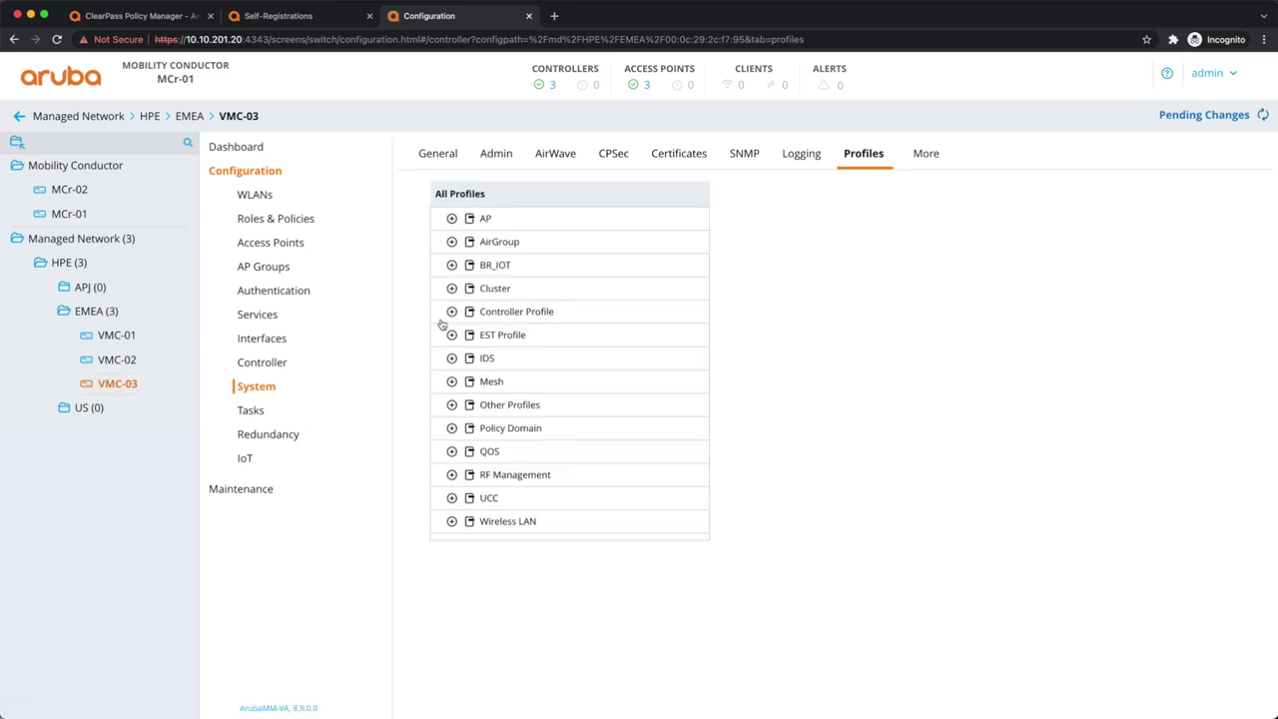
pyautogui.click(457, 406)
pyautogui.scroll(-2, 514, 412)
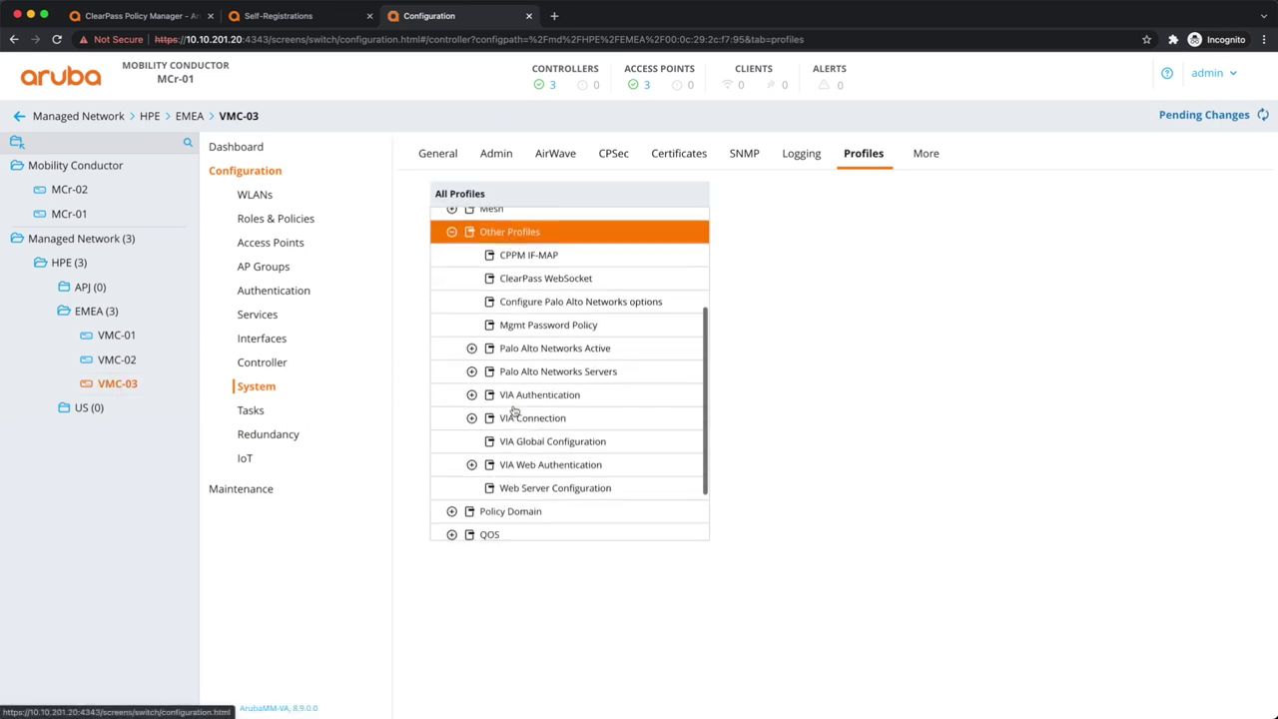
pyautogui.scroll(-2, 514, 411)
pyautogui.click(519, 412)
pyautogui.click(1041, 310)
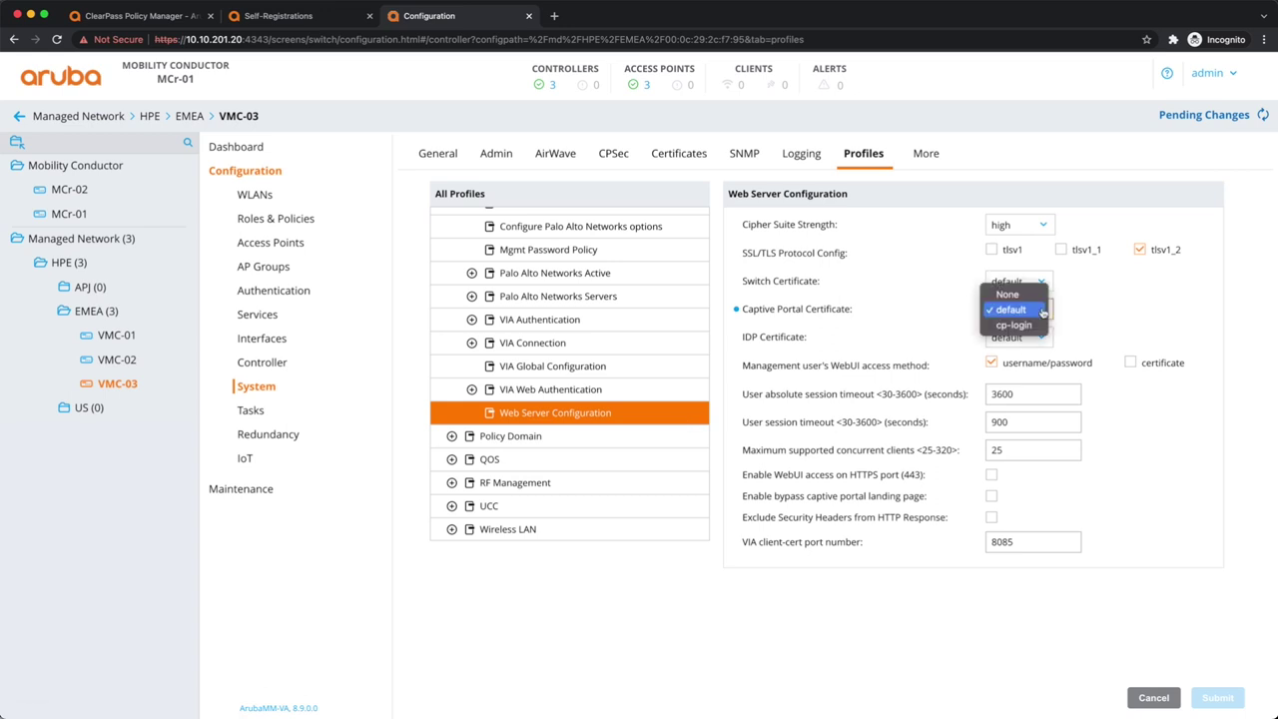
pyautogui.click(1028, 324)
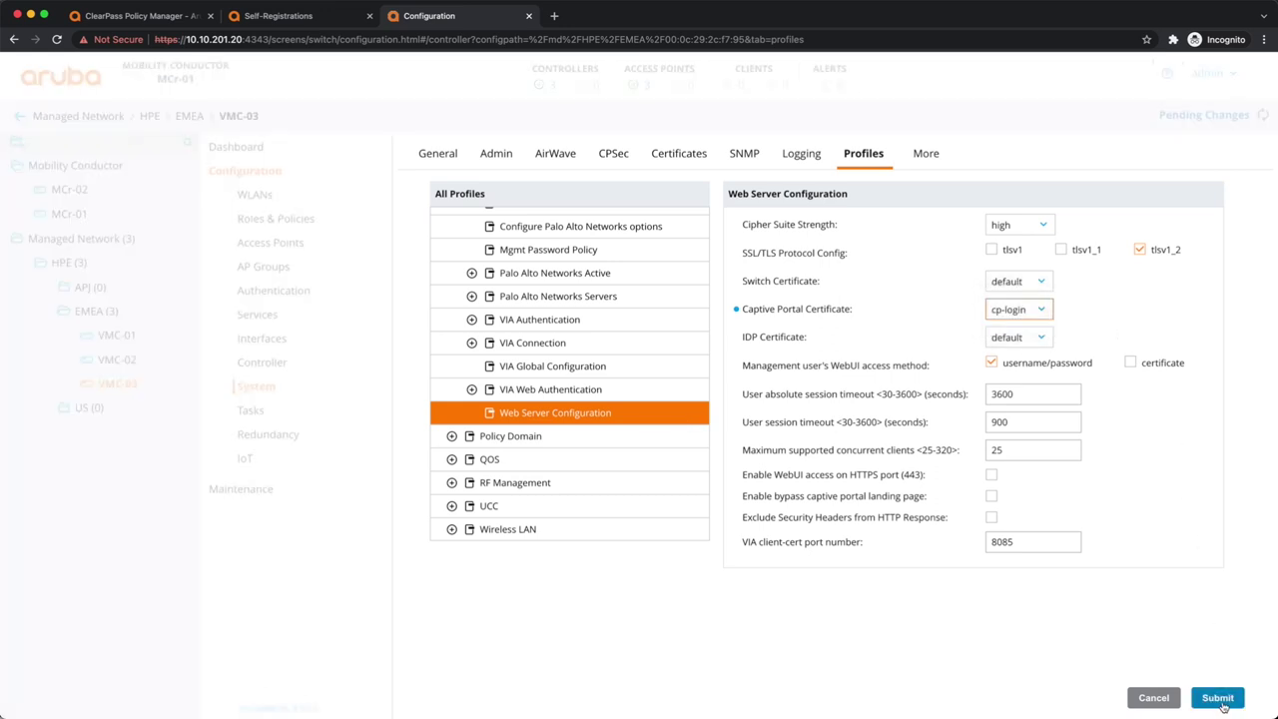
pyautogui.click(1217, 699)
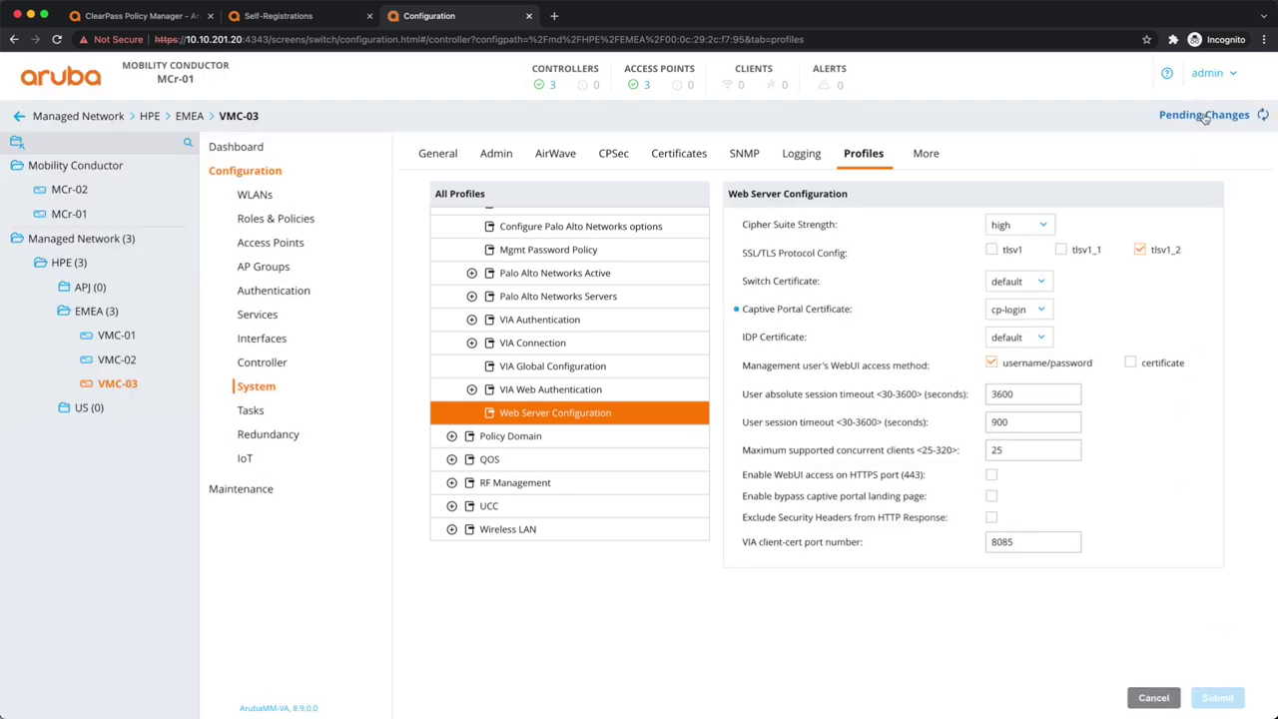
pyautogui.click(1205, 118)
pyautogui.click(888, 283)
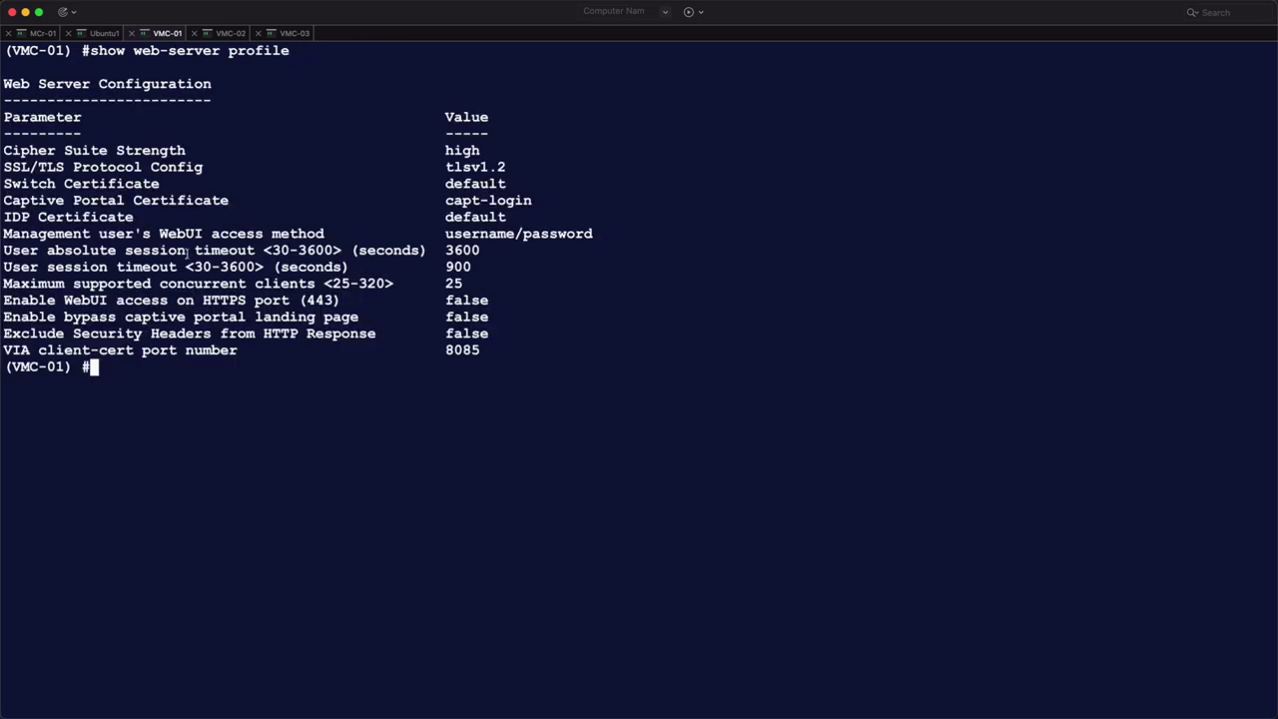
# - In the VMC-01 terminal session, check the web server profile's captive portal certificate and list the FQDN entries with show datapath fqdn
pyautogui.moveTo(3, 200); pyautogui.dragTo(555, 202)
pyautogui.click(323, 460)
pyautogui.press('Return')
pyautogui.press('Return')
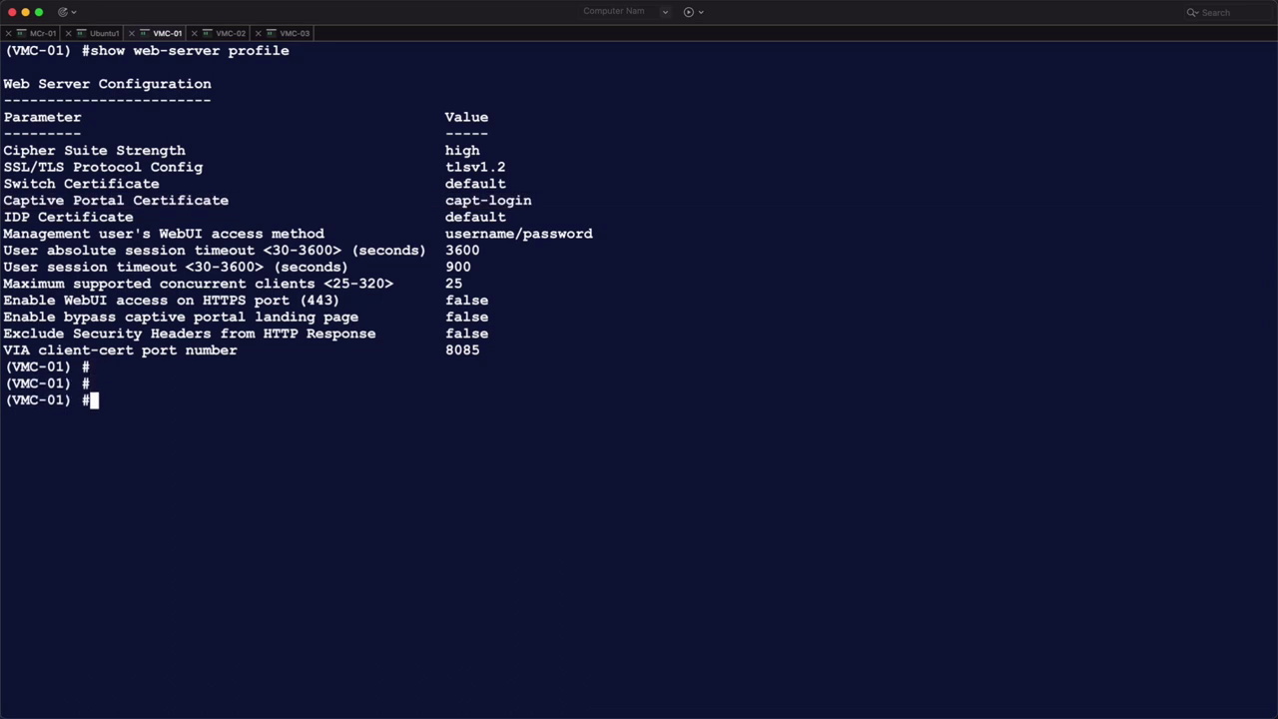
pyautogui.write('show datapath fqdn')
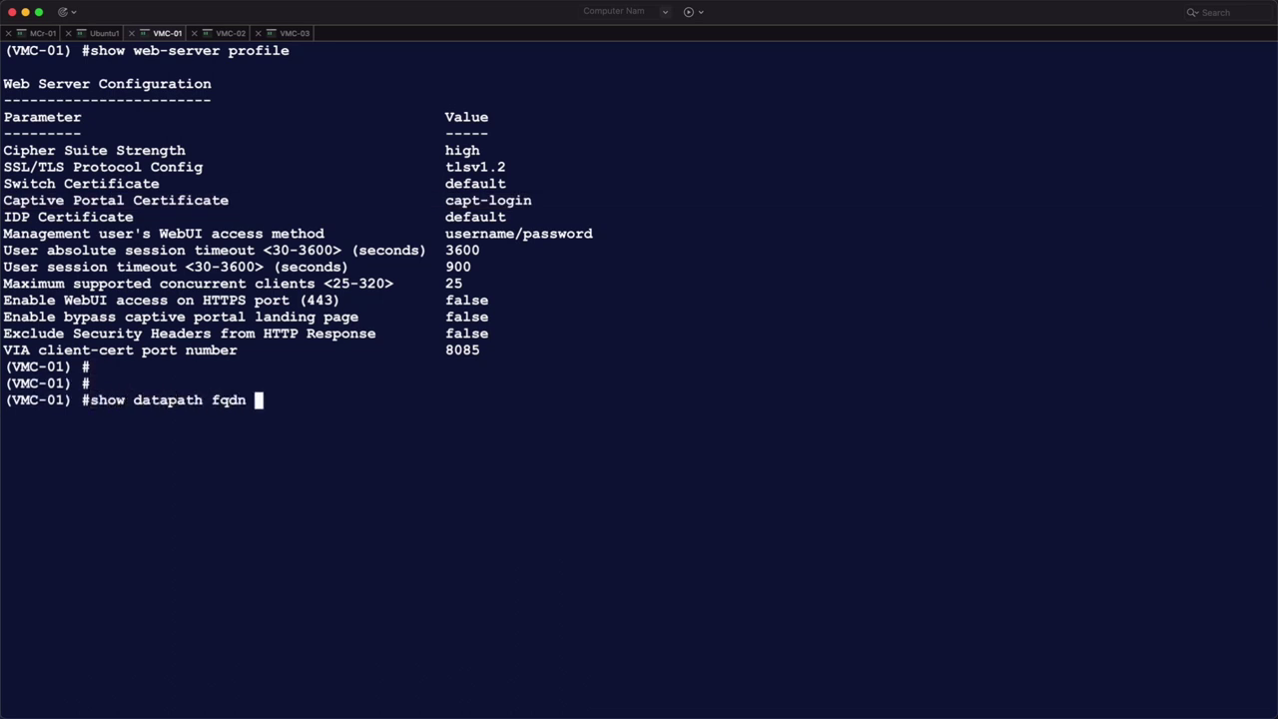
pyautogui.press('Return')
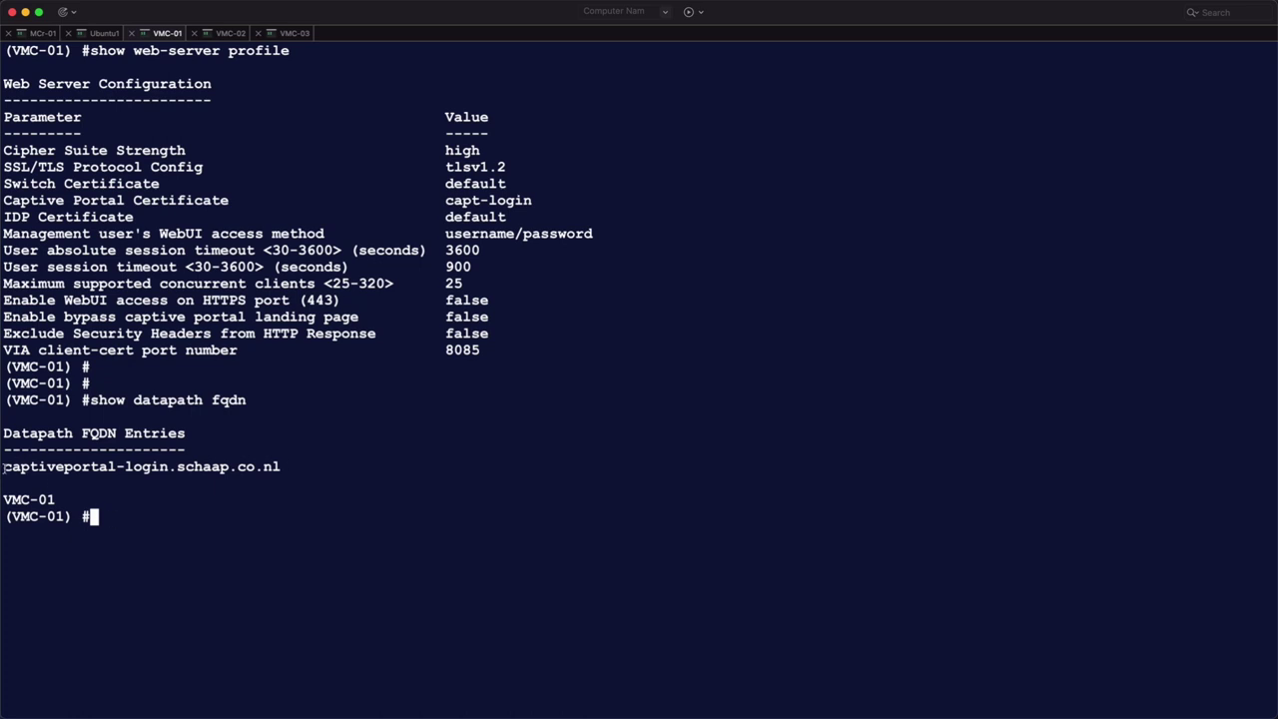
pyautogui.moveTo(3, 466); pyautogui.dragTo(282, 466)
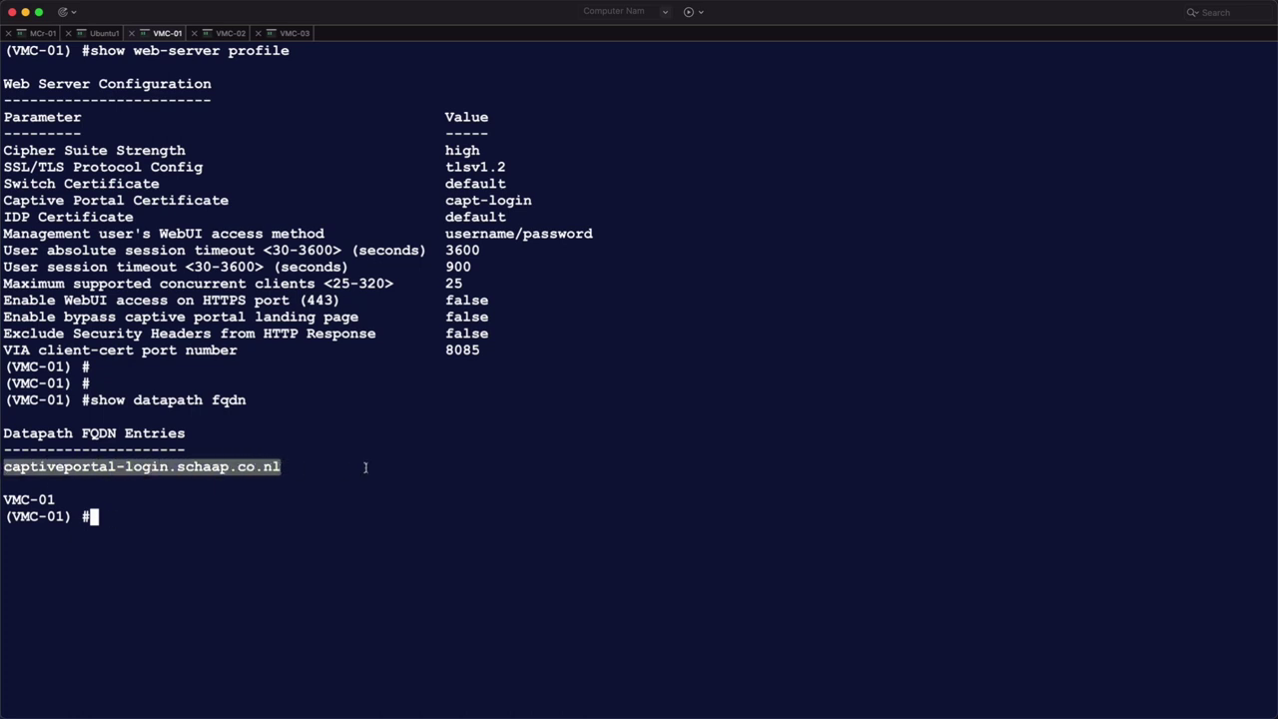
# - In the VMC-02 terminal session, run show web-server profile and check the captive portal certificate
pyautogui.click(225, 33)
pyautogui.write('shwo web')
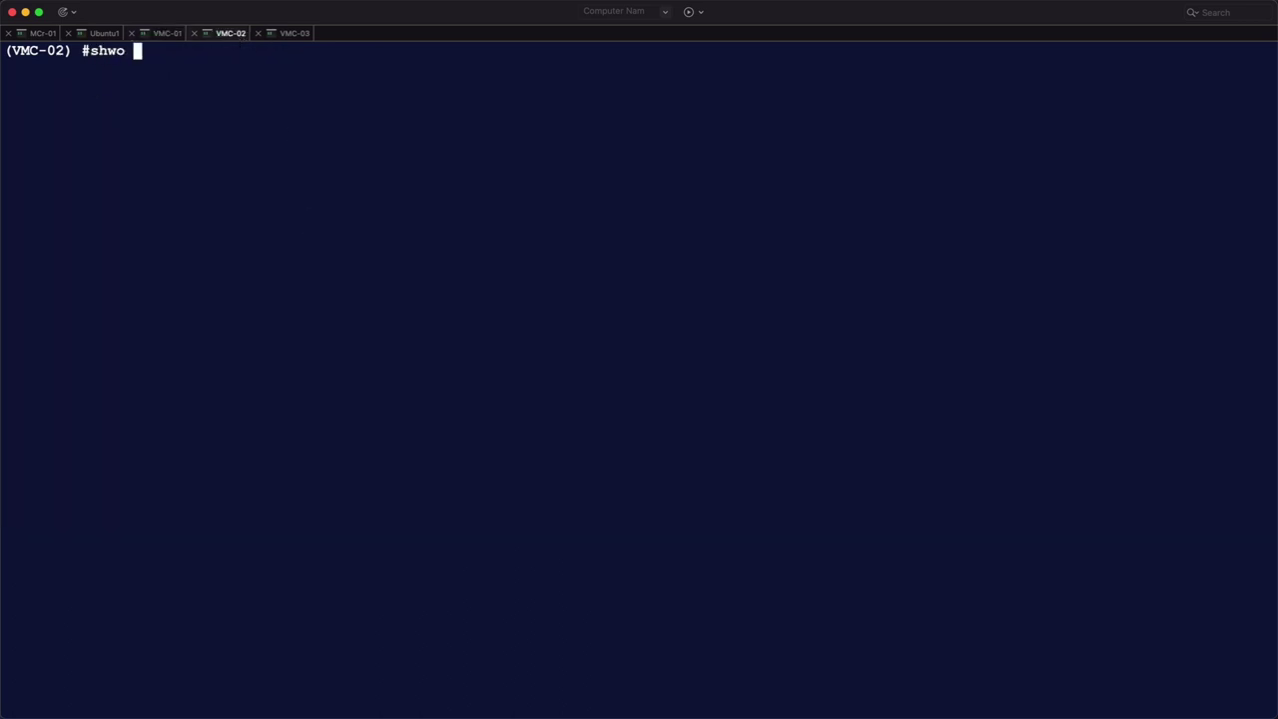
pyautogui.press('Tab')
pyautogui.press('BackSpace')
pyautogui.press('BackSpace')
pyautogui.press('BackSpace')
pyautogui.press('BackSpace')
pyautogui.press('BackSpace')
pyautogui.press('BackSpace')
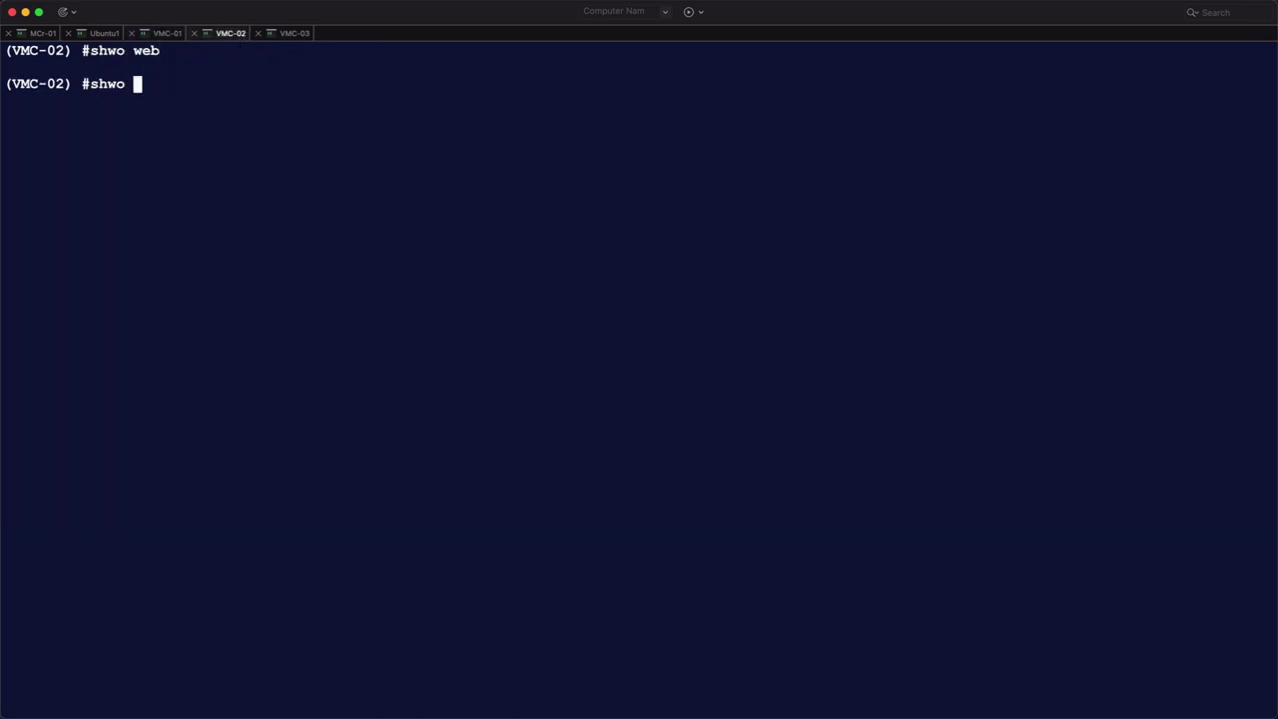
pyautogui.write('ow web-s')
pyautogui.press('Tab')
pyautogui.write('profile')
pyautogui.press('Return')
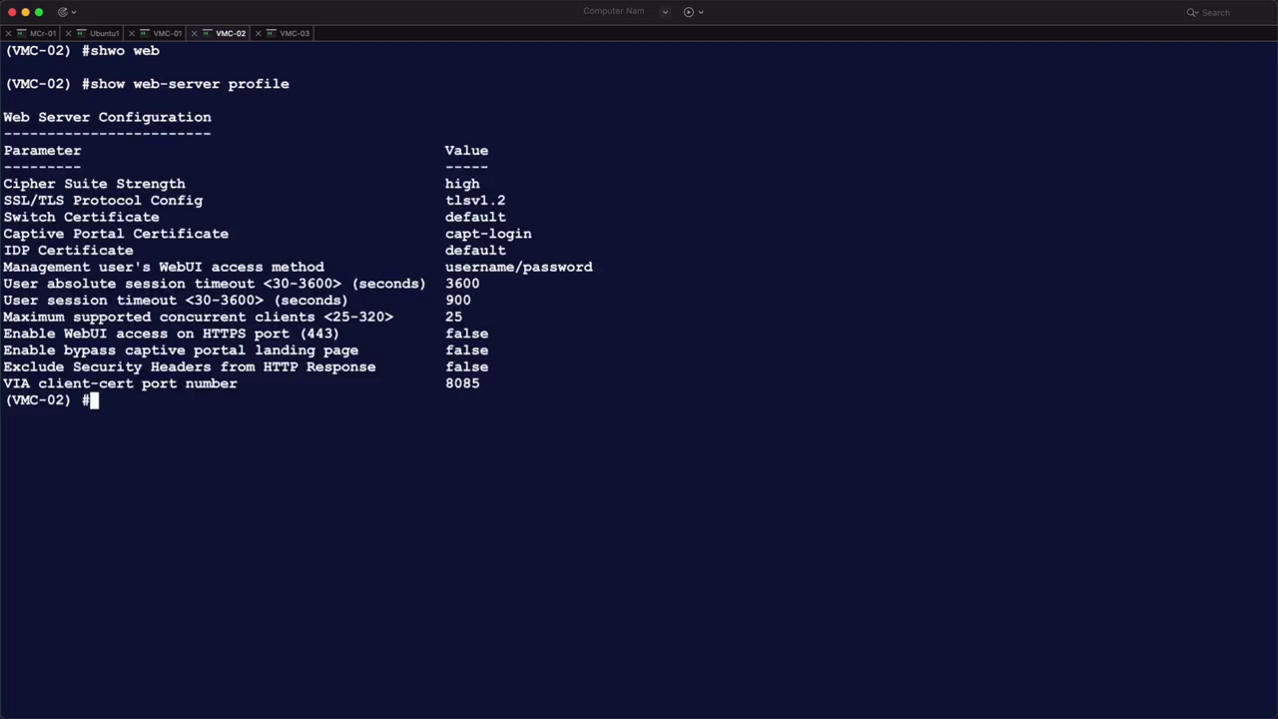
pyautogui.moveTo(446, 236); pyautogui.dragTo(541, 234)
# - List VMC-02's FQDN entries with show datapath fqdn and check the captive portal hostname
pyautogui.press('Return')
pyautogui.press('Return')
pyautogui.write('show data')
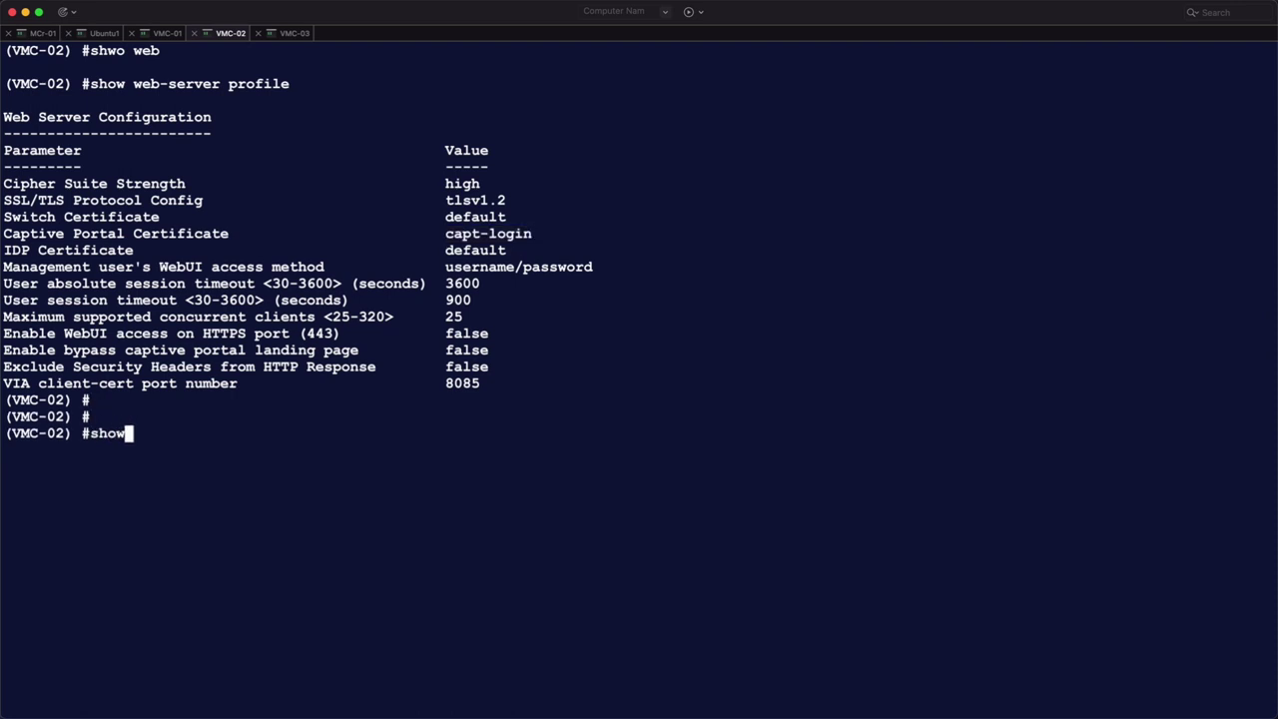
pyautogui.press('?')
pyautogui.write('path ')
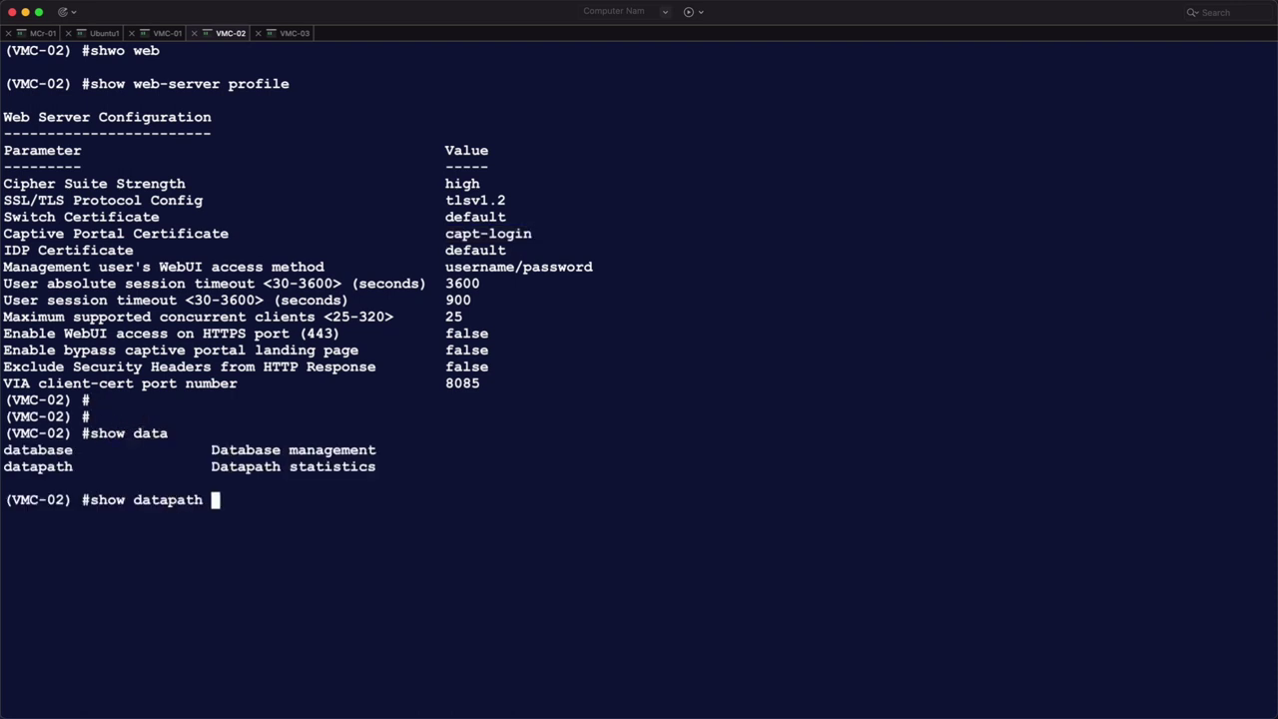
pyautogui.write('f')
pyautogui.press('?')
pyautogui.write('qdn')
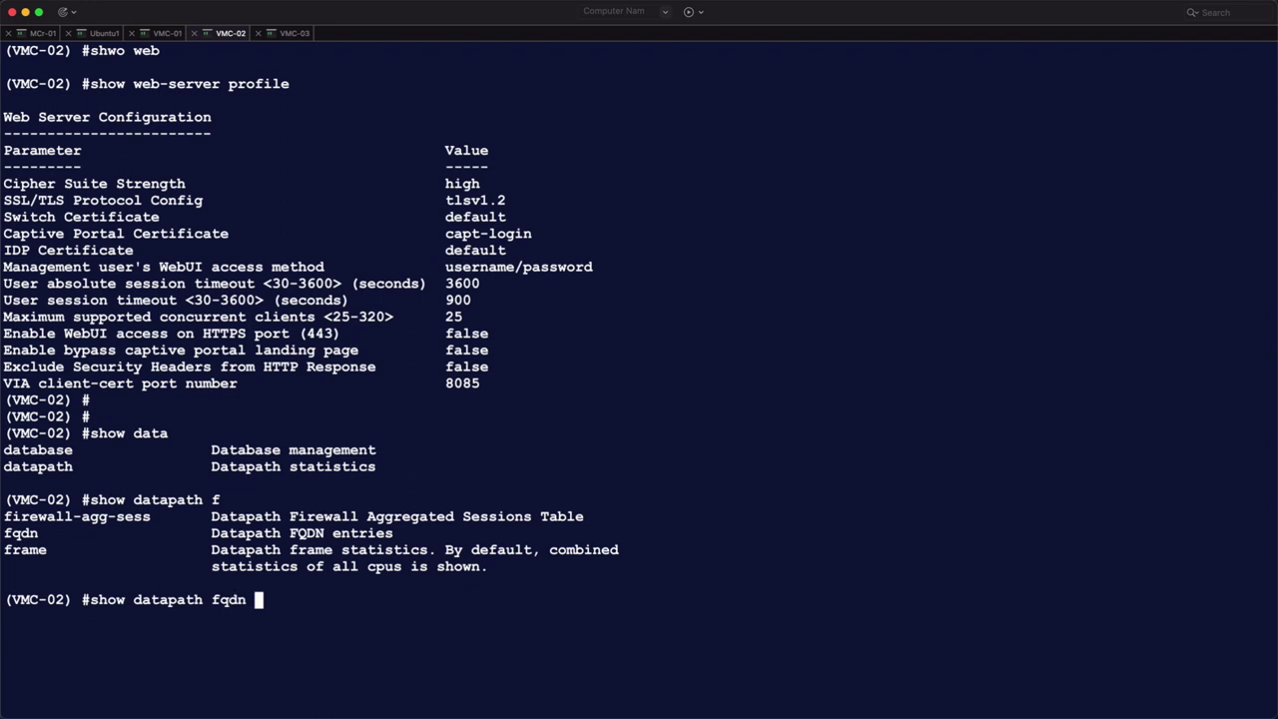
pyautogui.press('Return')
pyautogui.press('Return')
pyautogui.press('Return')
pyautogui.press('Return')
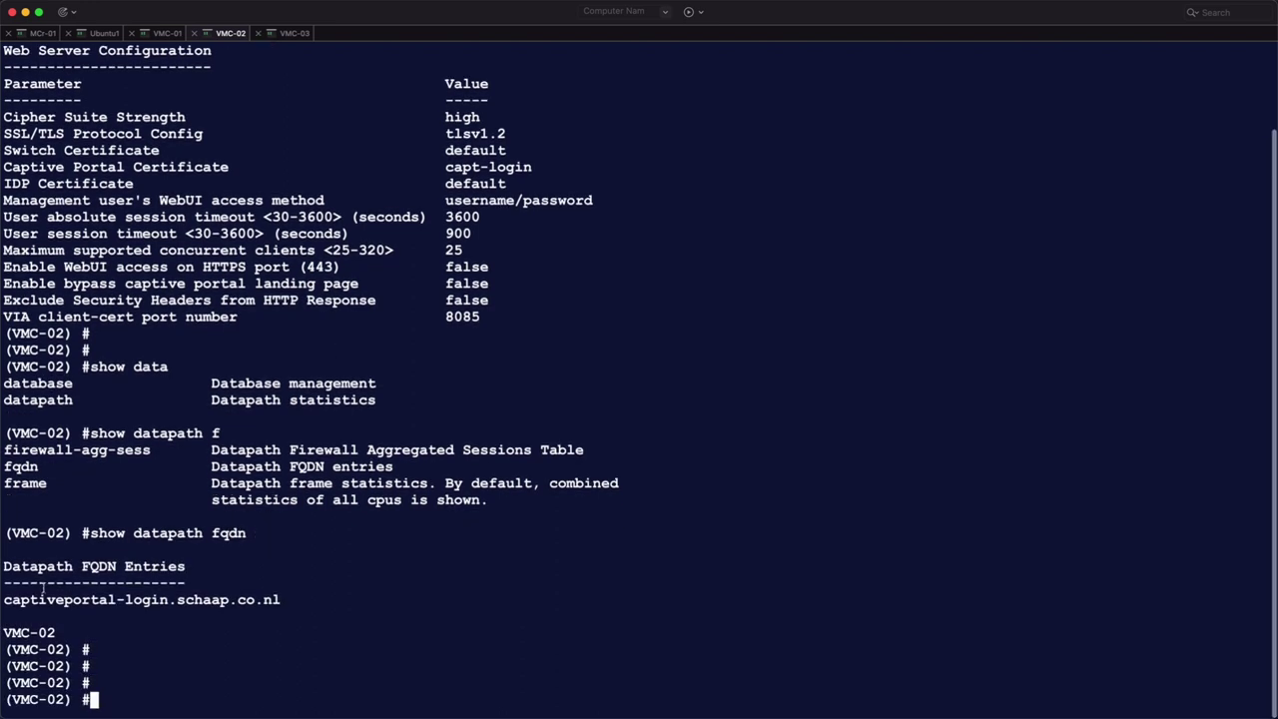
pyautogui.moveTo(4, 599); pyautogui.dragTo(210, 599)
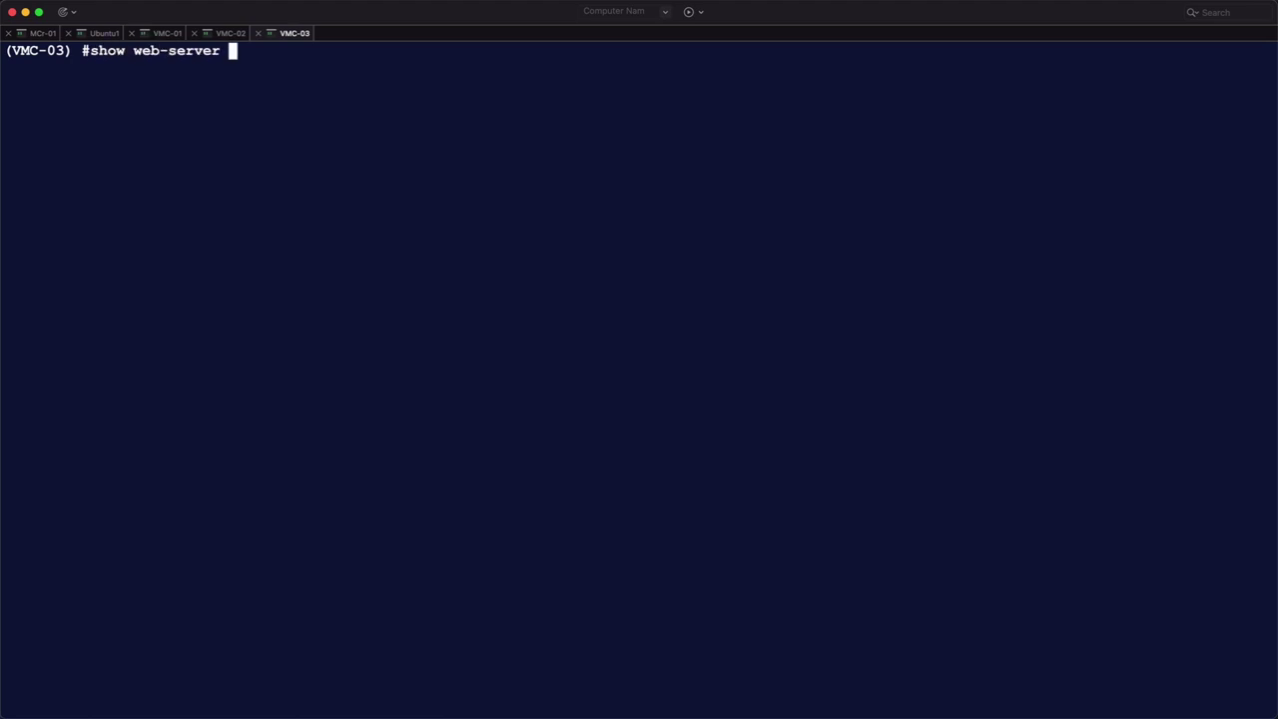
# - In the VMC-03 terminal session, run show web-server profile and check the captive portal certificate
pyautogui.press('Return')
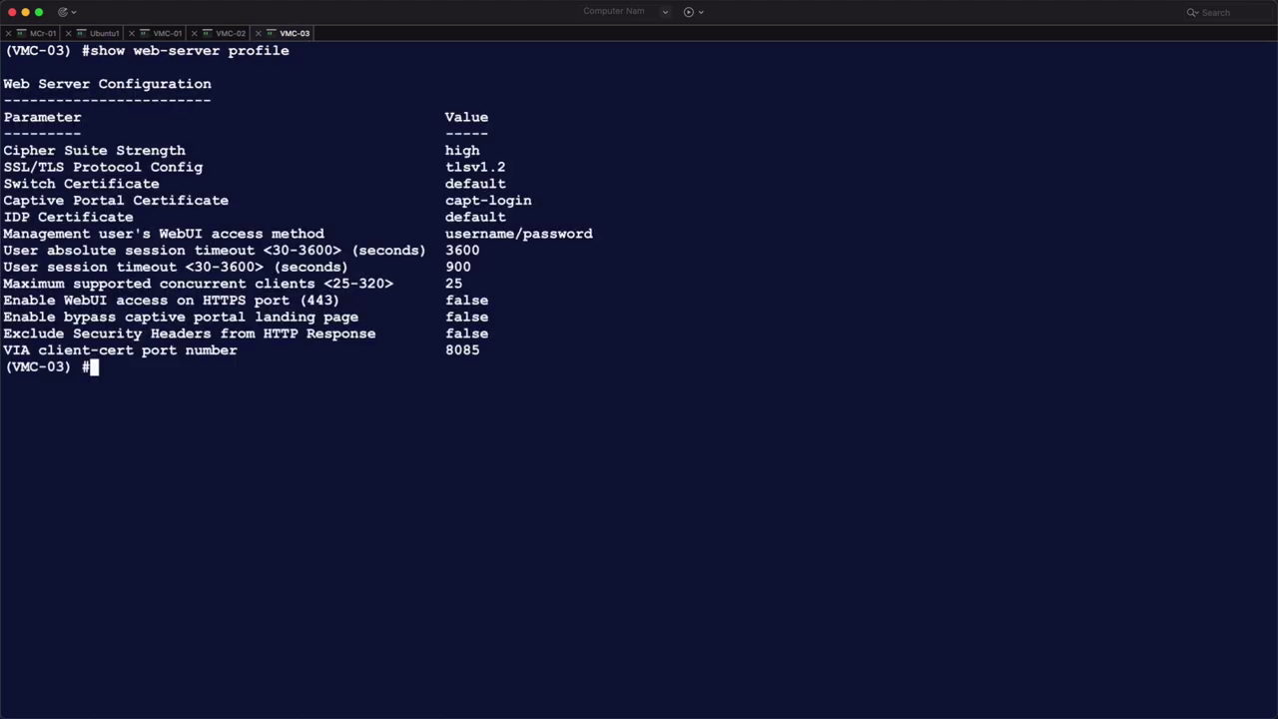
pyautogui.moveTo(455, 203); pyautogui.dragTo(515, 203)
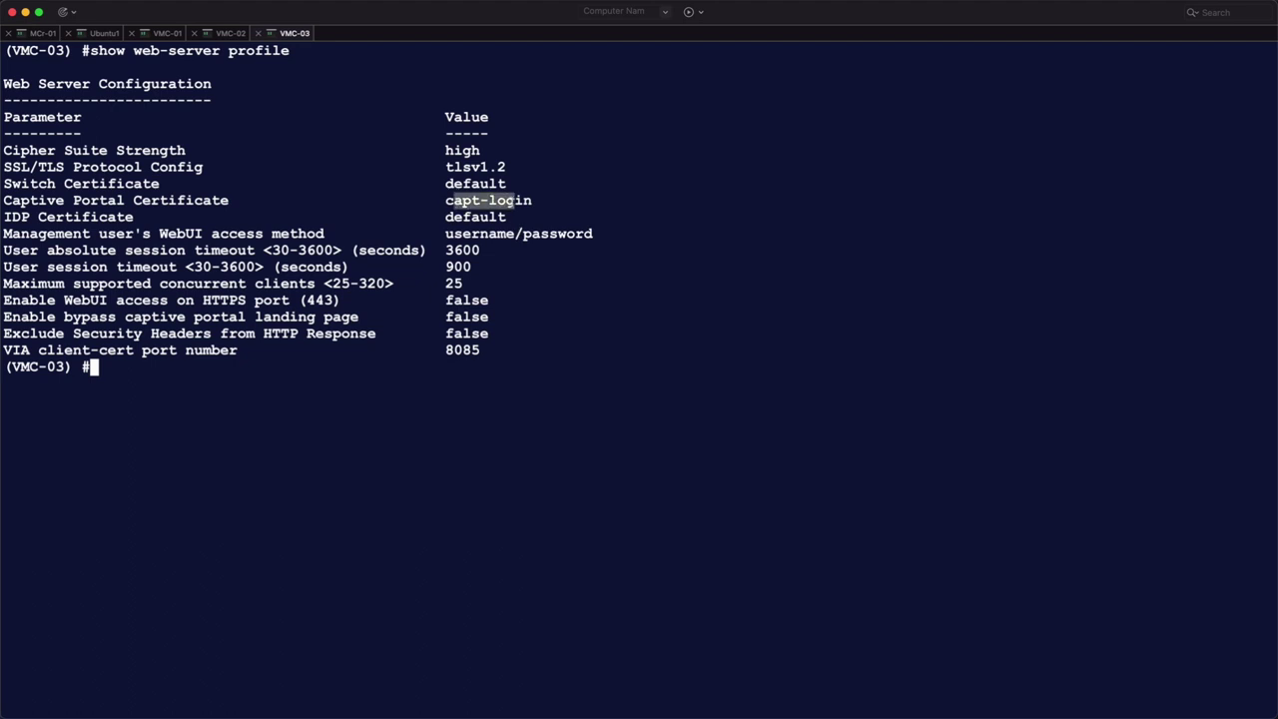
pyautogui.click(425, 456)
# - List VMC-03's FQDN entries with show datapath fqdn
pyautogui.press('Return')
pyautogui.press('Return')
pyautogui.write('show')
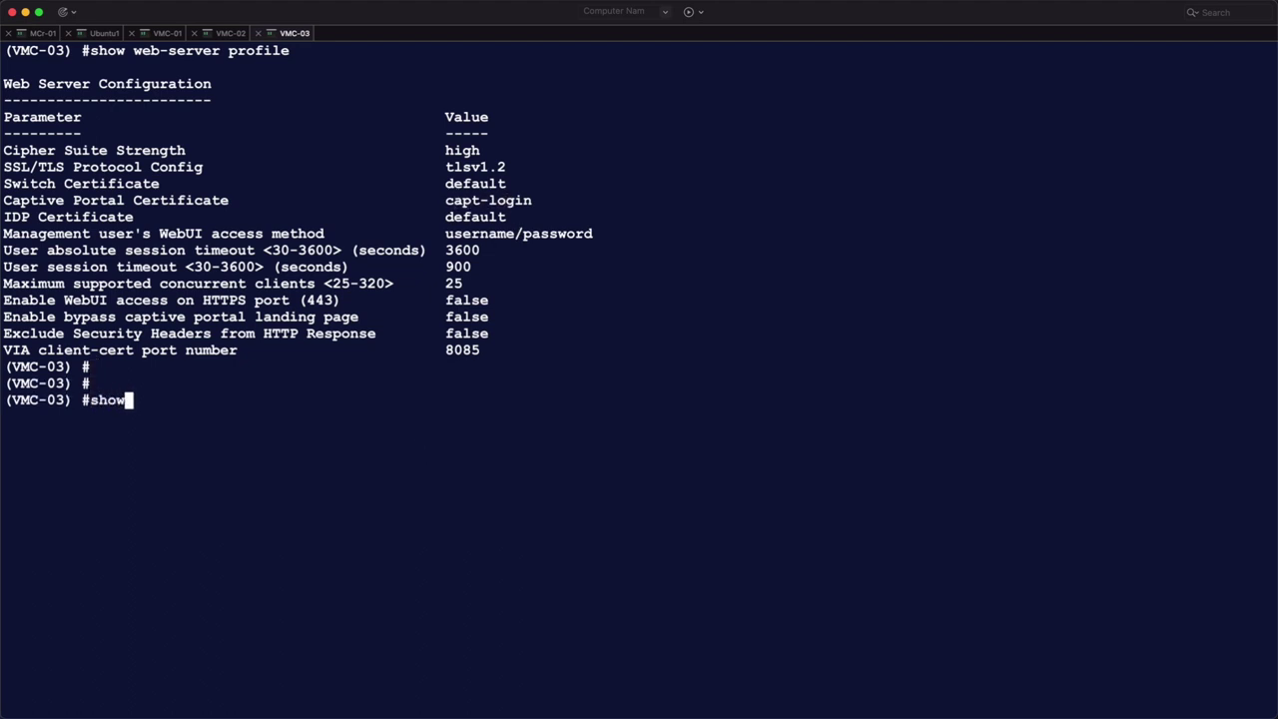
pyautogui.write(' datapath ')
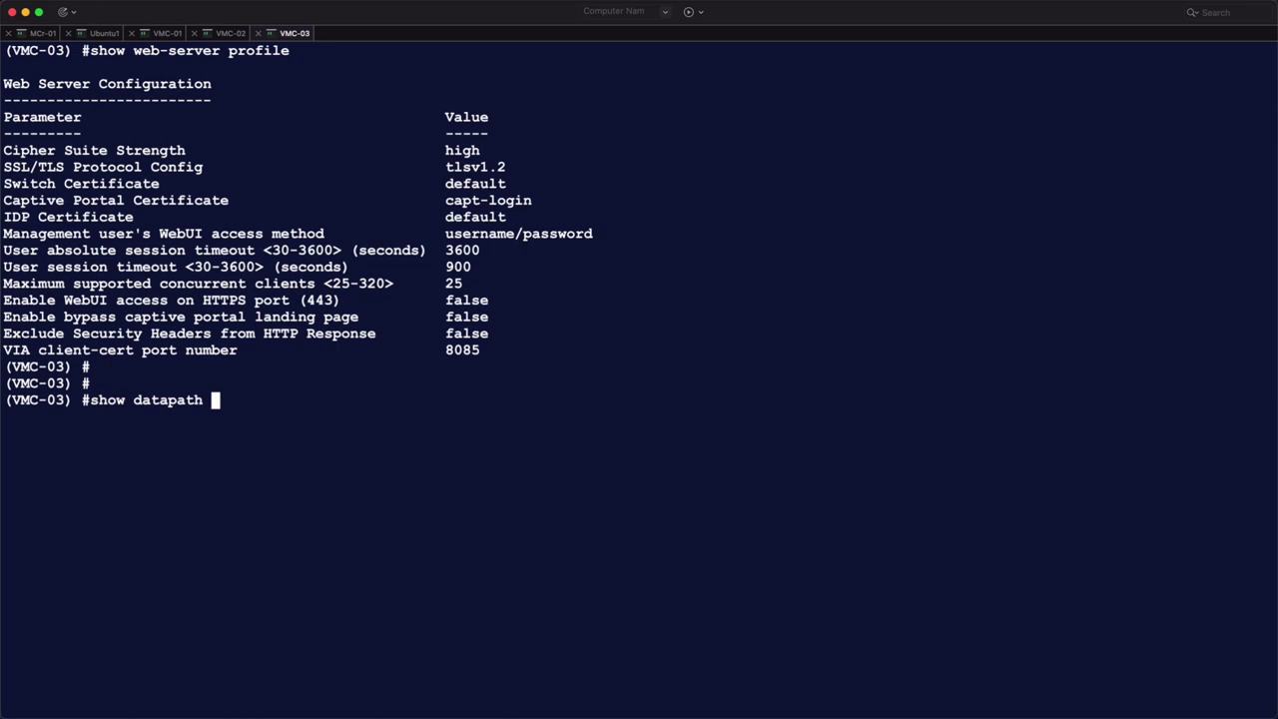
pyautogui.write('f')
pyautogui.press('?')
pyautogui.write('qdn')
pyautogui.press('Return')
pyautogui.press('Return')
pyautogui.press('Return')
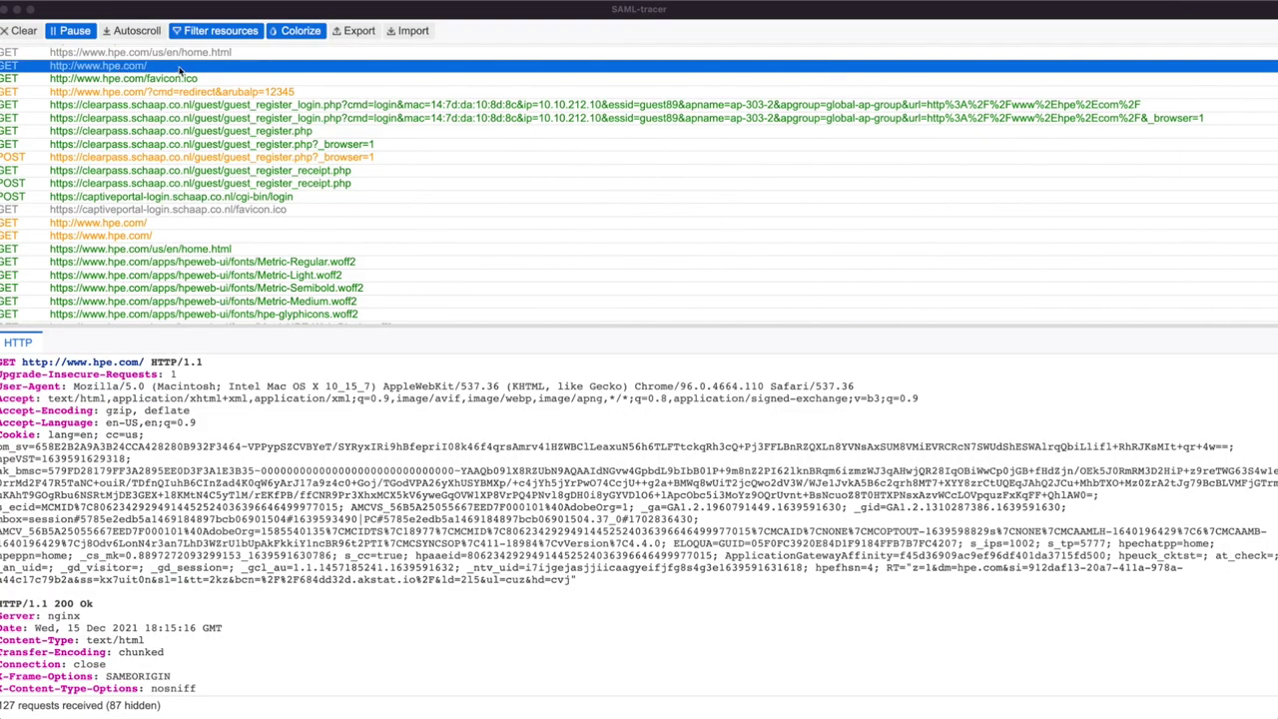
# - In SAML-tracer, inspect the hpe.com request with cmd=redirect, examining its response status and the Location header's guest_register_login.php URL
pyautogui.click(185, 93)
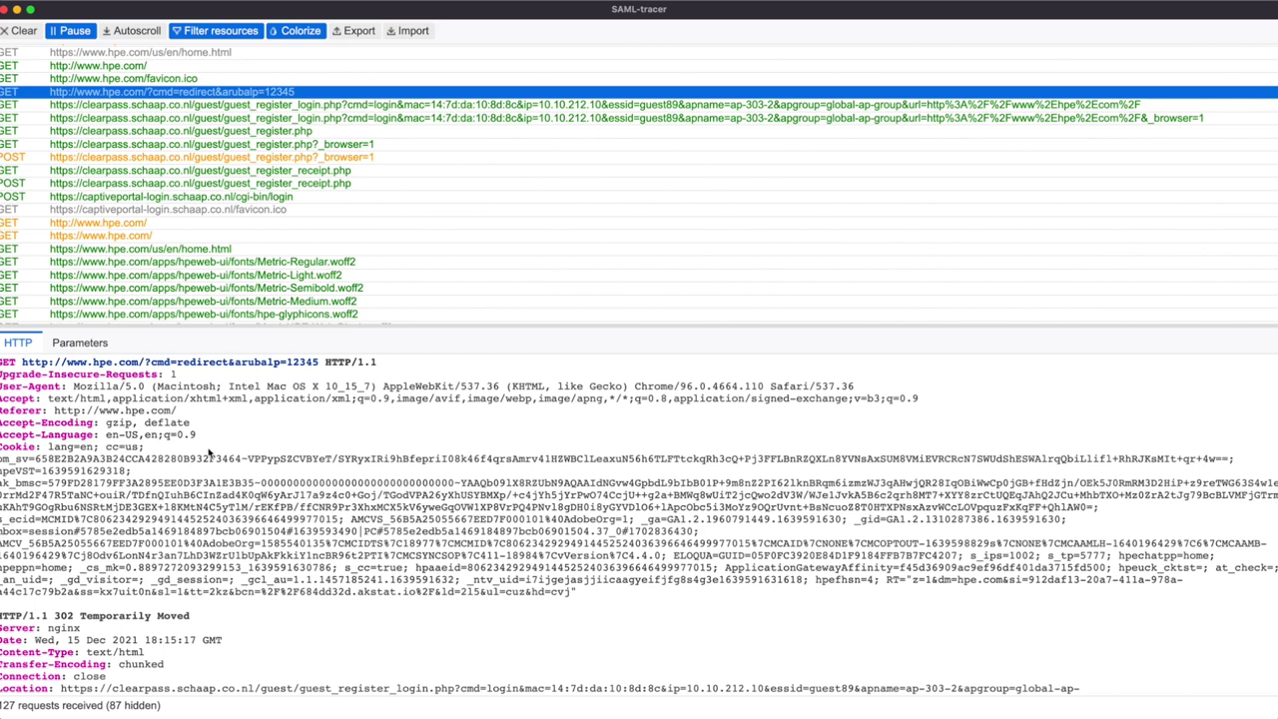
pyautogui.scroll(-3, 160, 616)
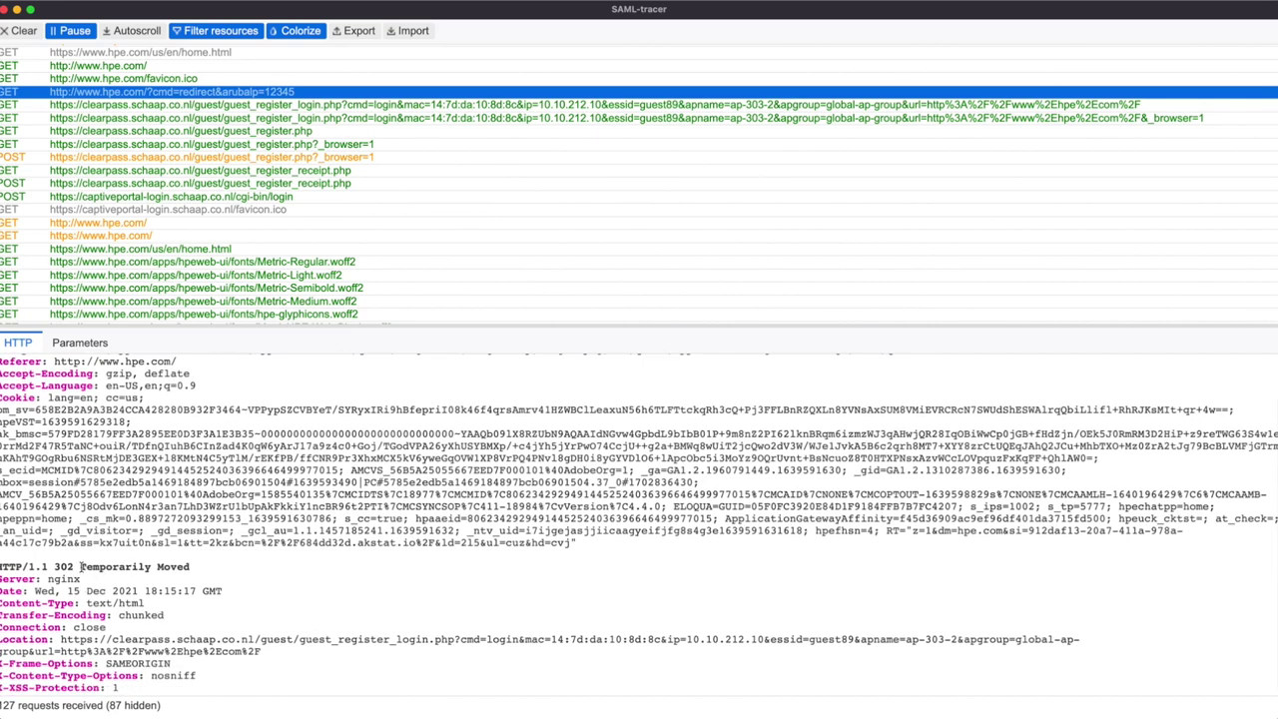
pyautogui.moveTo(81, 566); pyautogui.dragTo(197, 568)
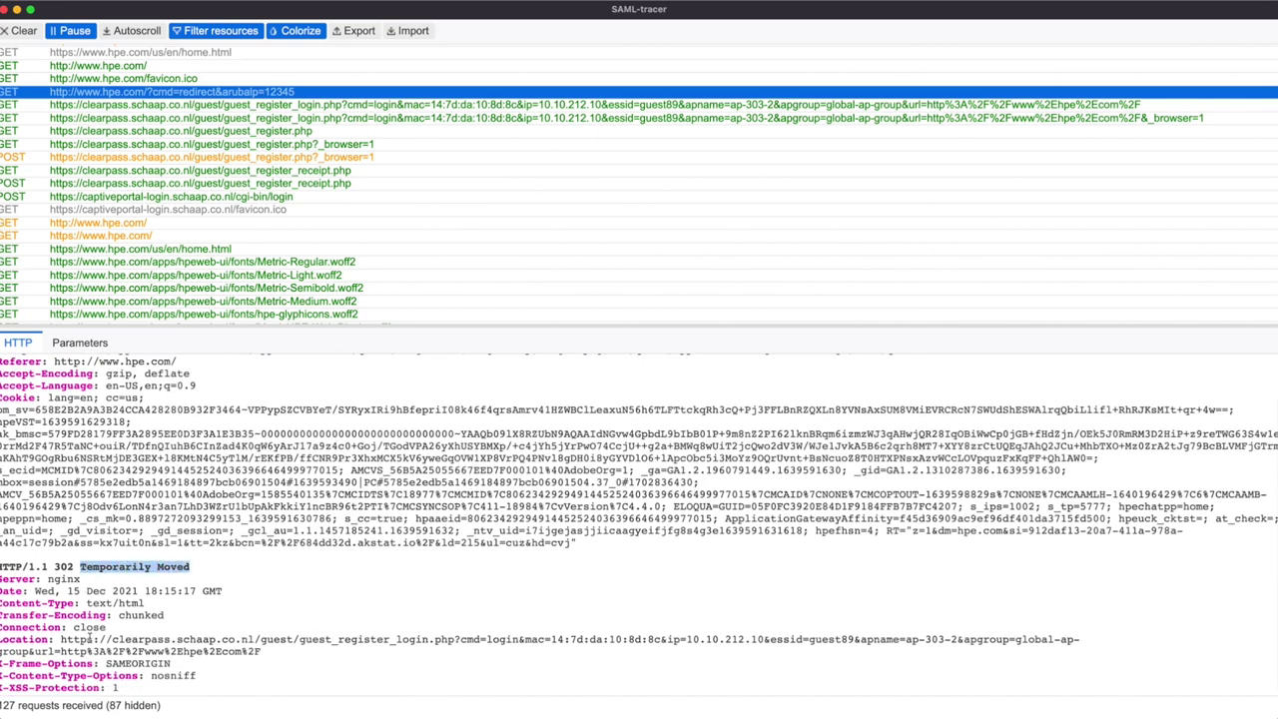
pyautogui.moveTo(62, 640); pyautogui.dragTo(456, 639)
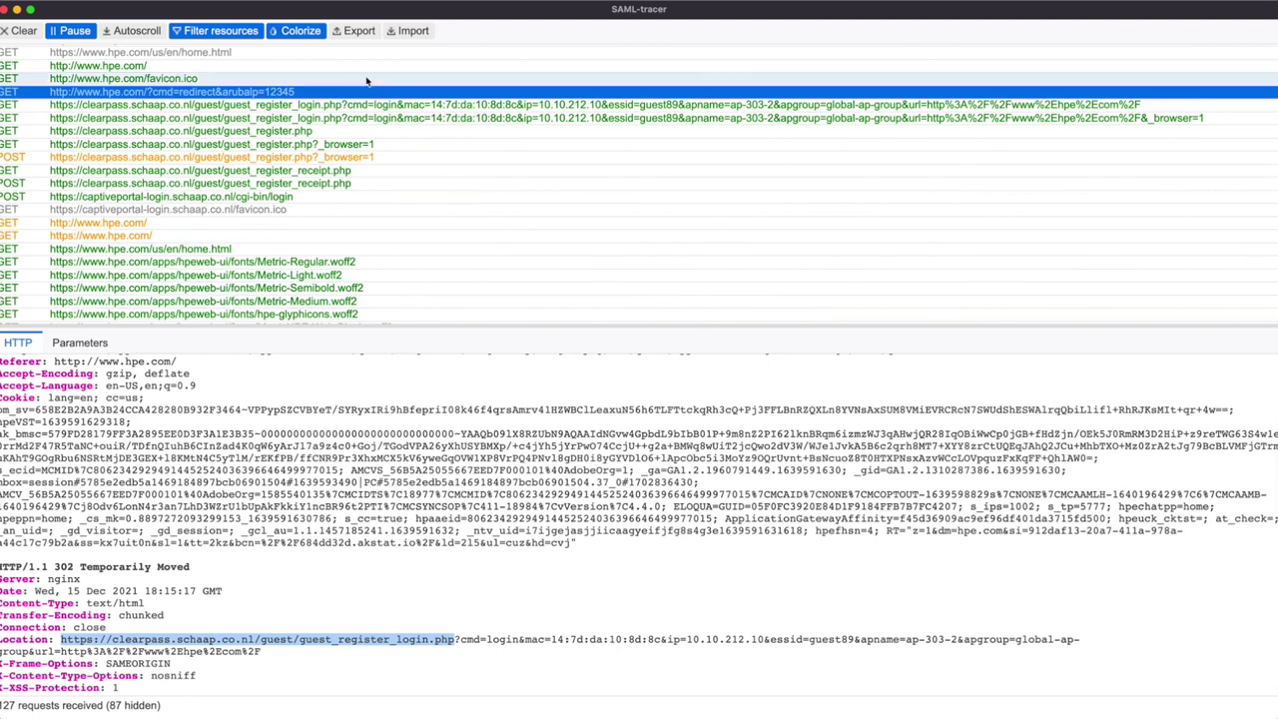
# - Examine the ClearPass guest requests: the guest_register_login.php page, guest_register.php, and the POST that submits the registration form
pyautogui.click(188, 106)
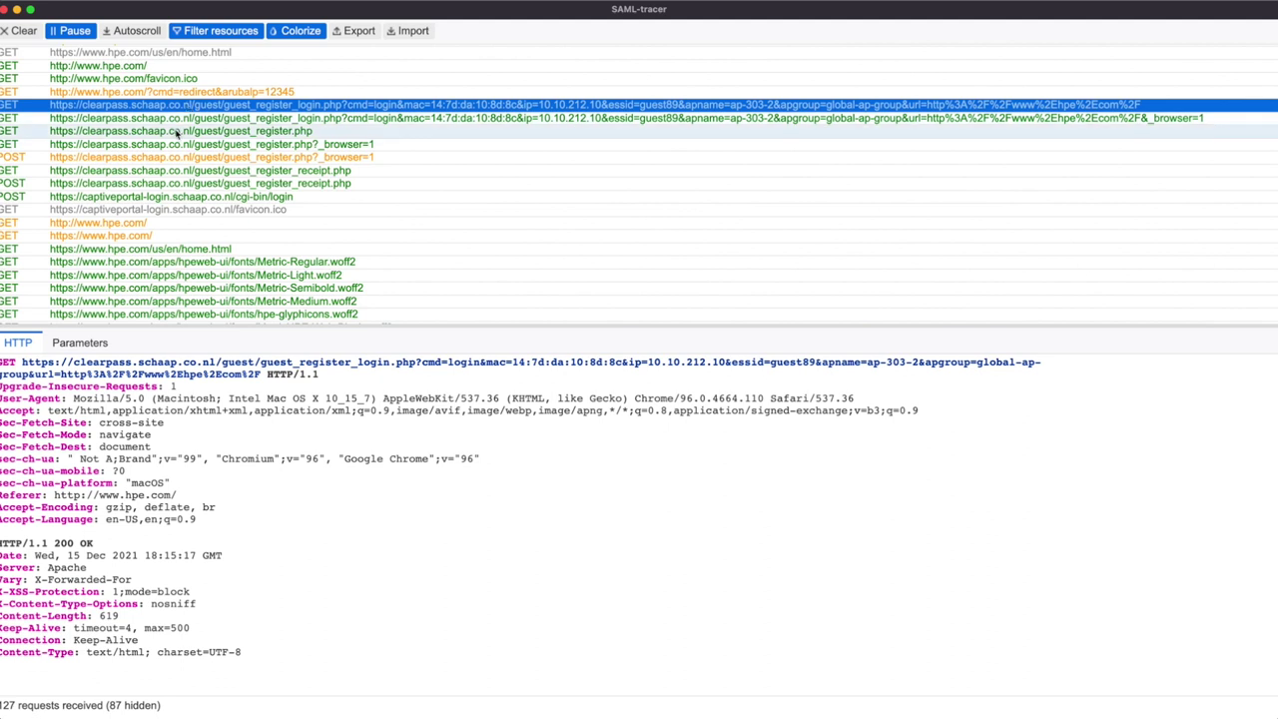
pyautogui.click(176, 131)
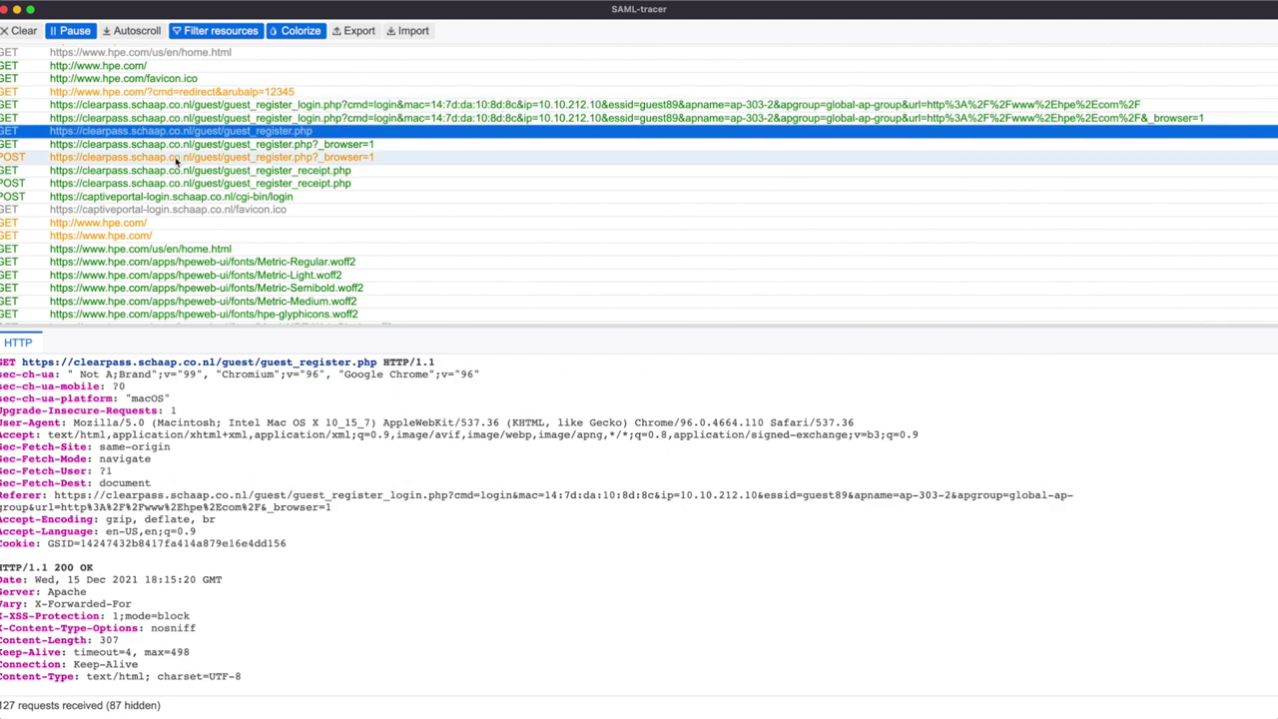
pyautogui.click(175, 158)
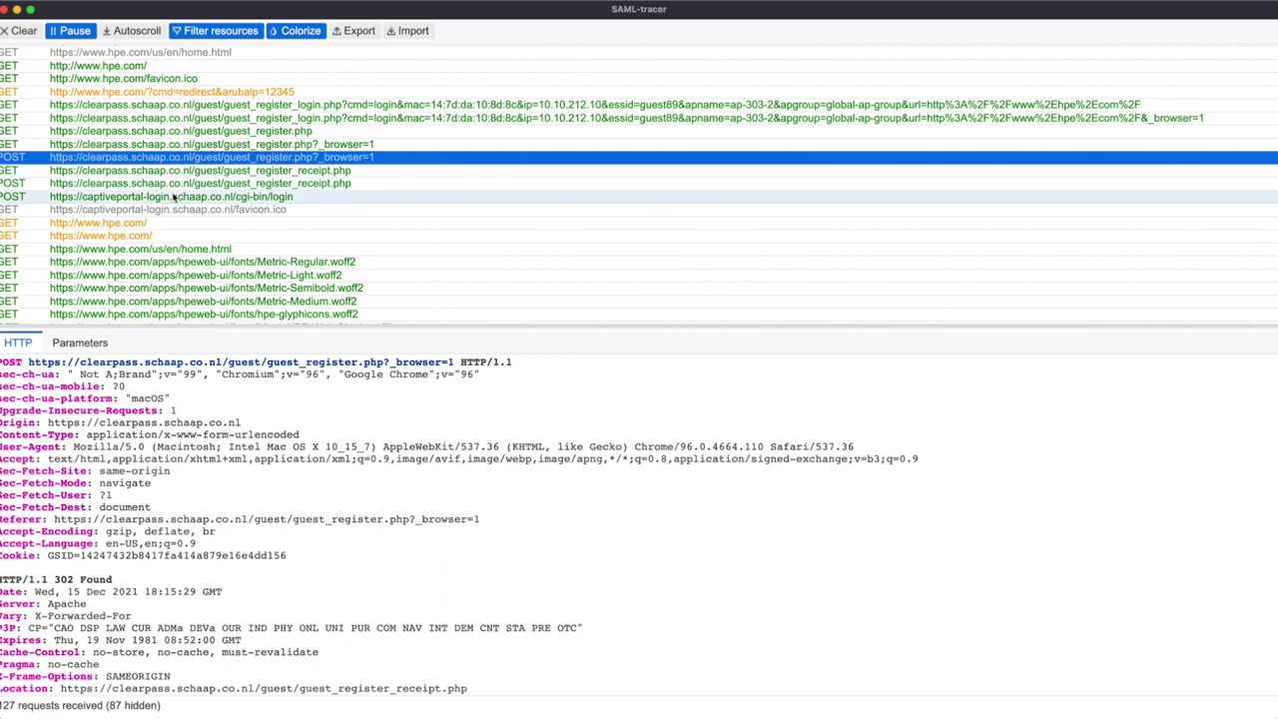
pyautogui.click(173, 198)
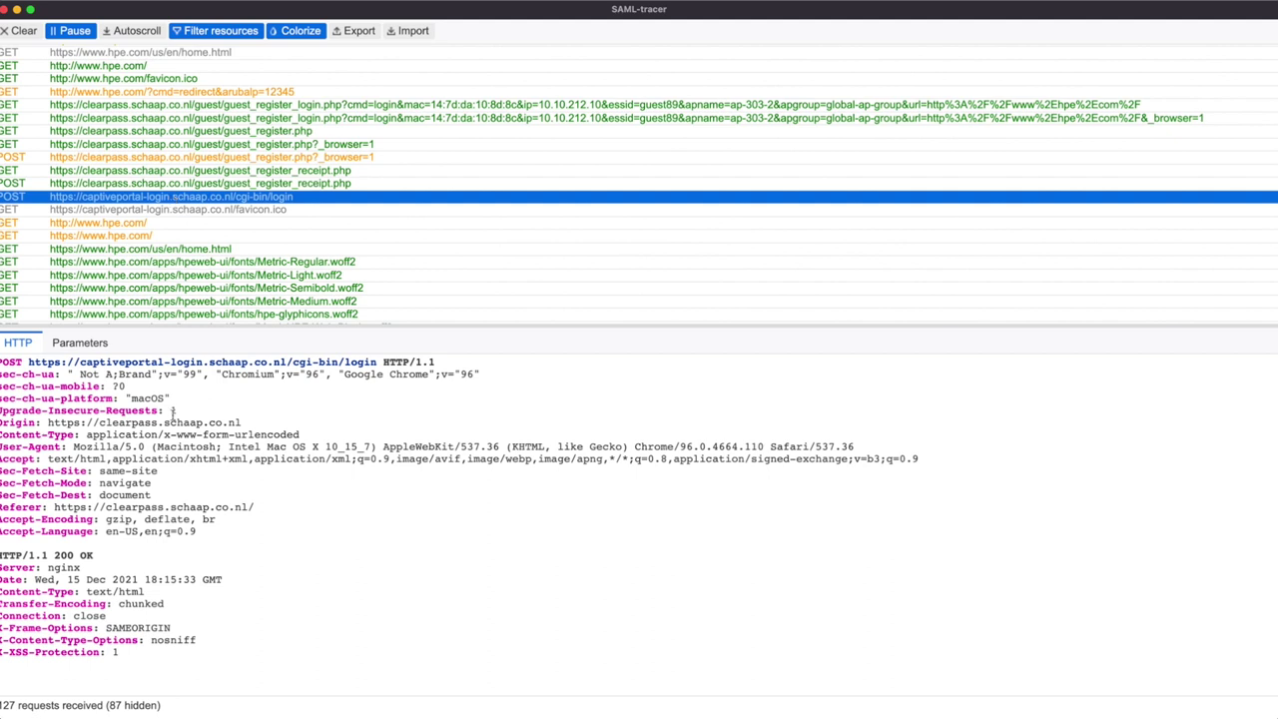
pyautogui.moveTo(28, 363); pyautogui.dragTo(378, 361)
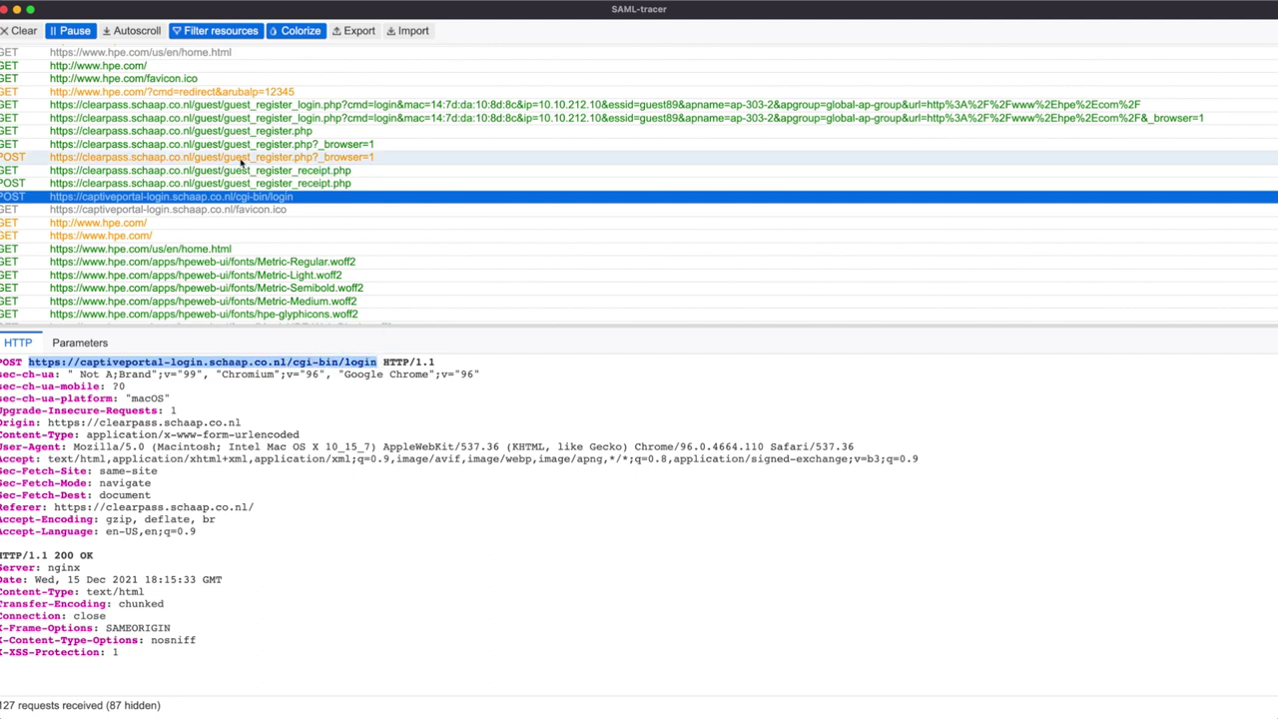
pyautogui.click(152, 228)
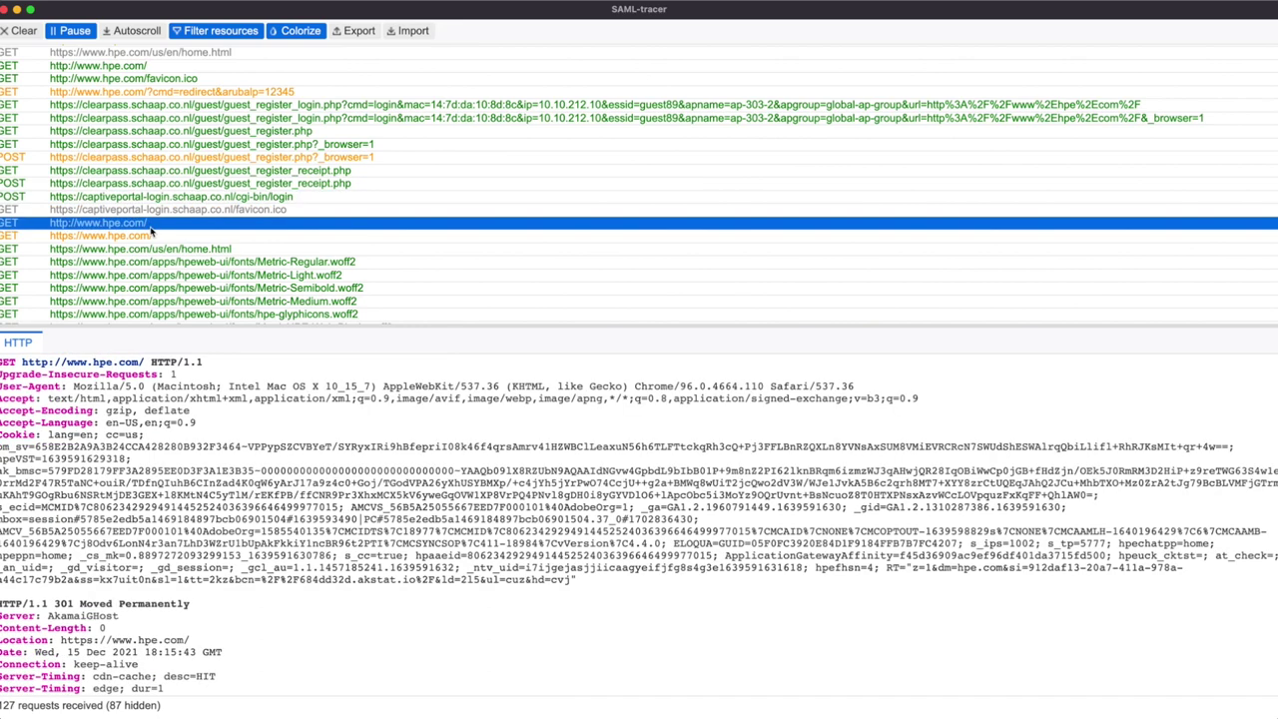